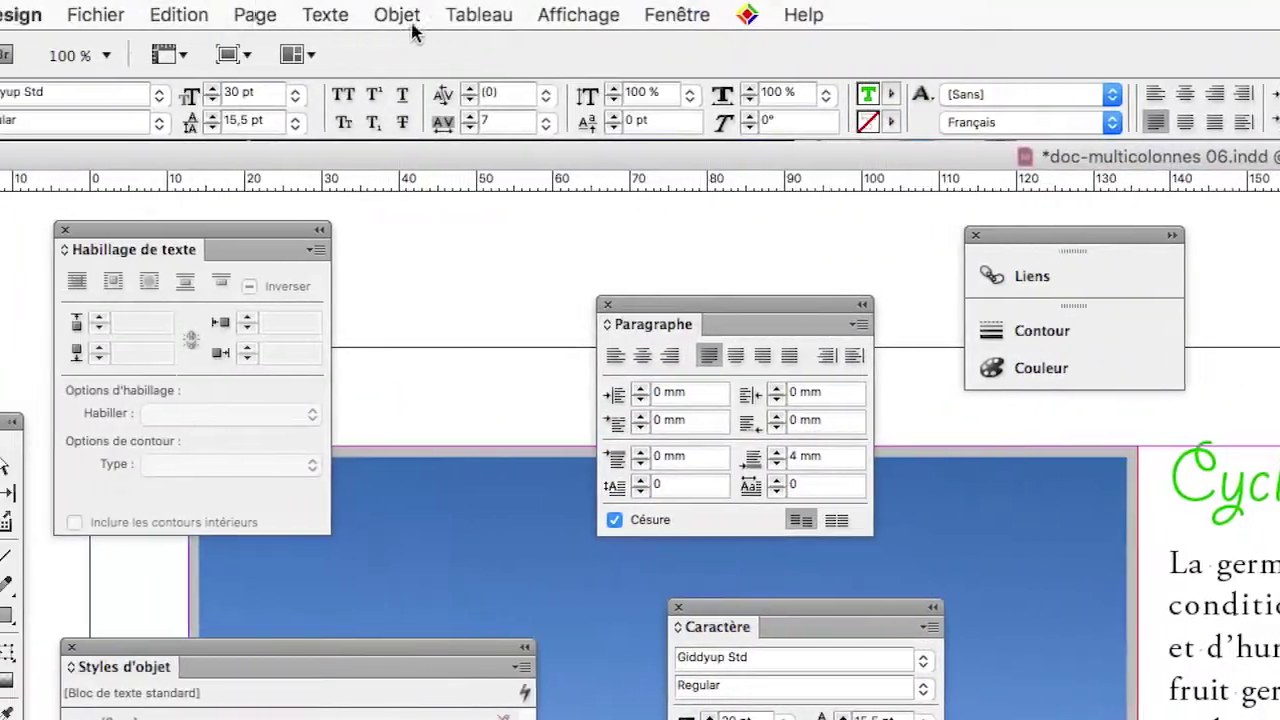
# Step: Show the paragraph styles (Styles de paragraphe) and place them beside the "Cycle de vie" heading
pyautogui.click(380, 14)
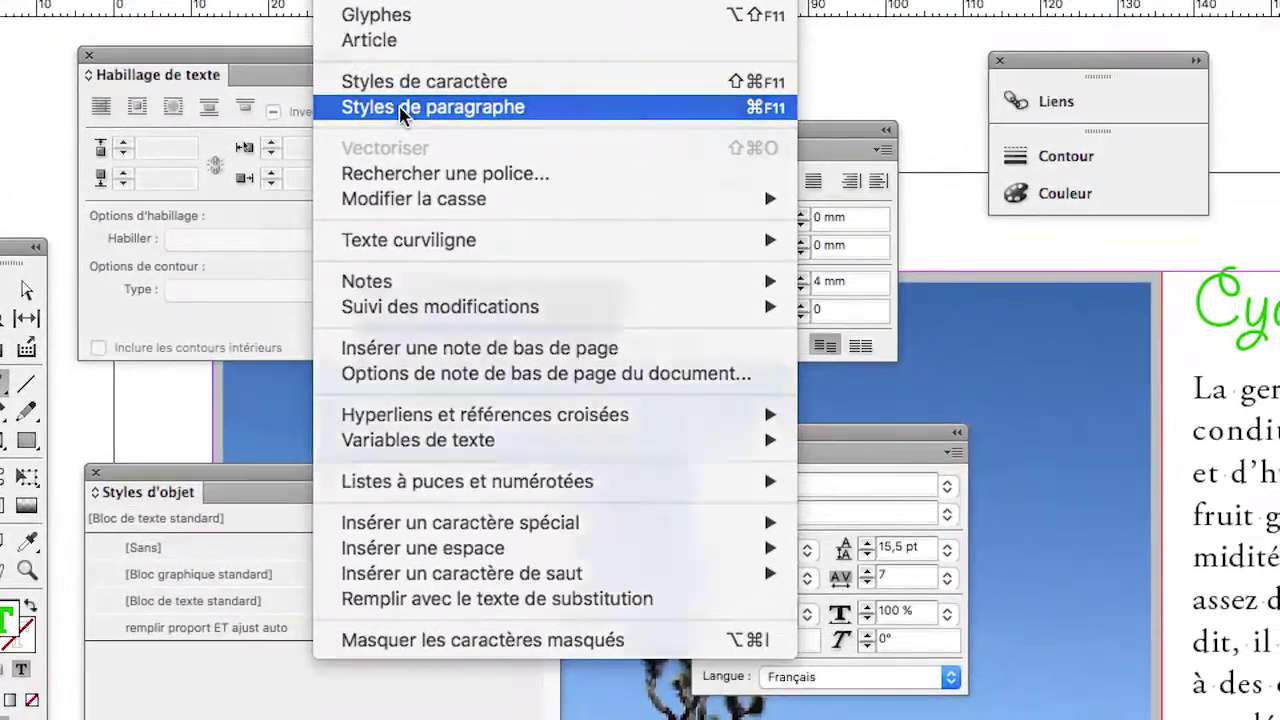
pyautogui.click(432, 228)
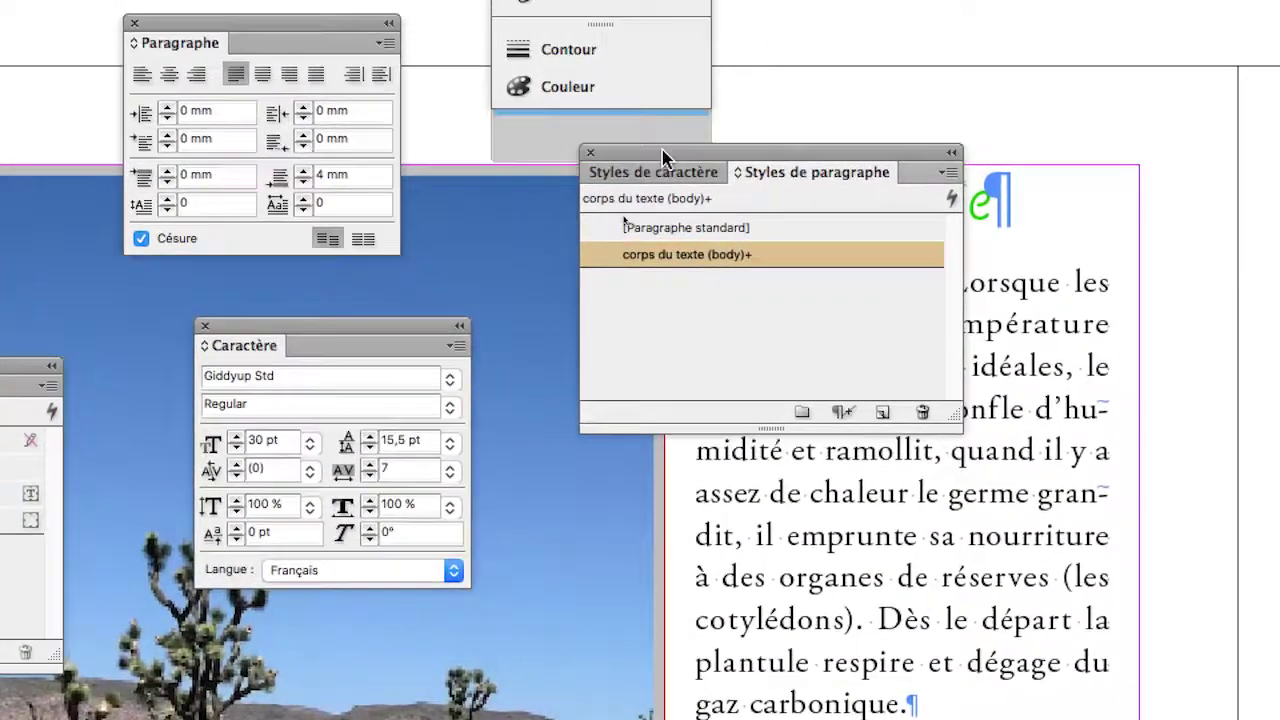
pyautogui.moveTo(664, 153); pyautogui.dragTo(1196, 33)
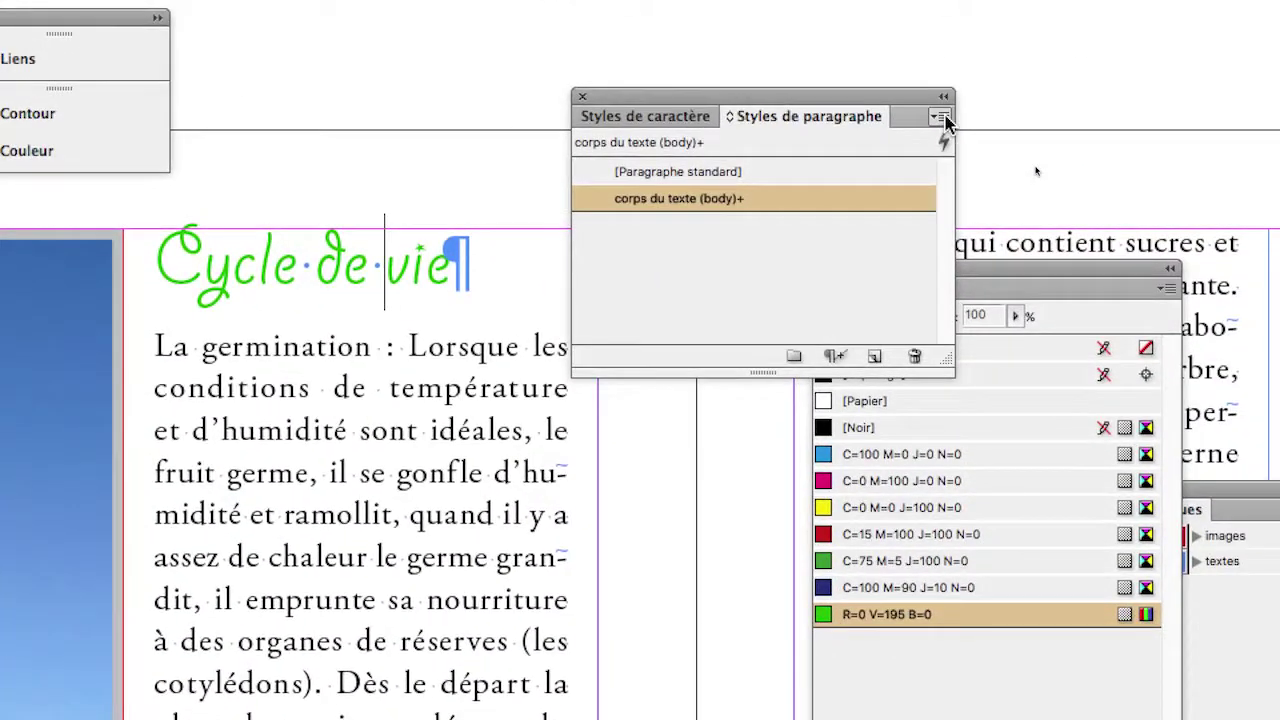
# Step: Start a new paragraph style from the formatted "Cycle de vie" heading and name it "titre"
pyautogui.click(945, 120)
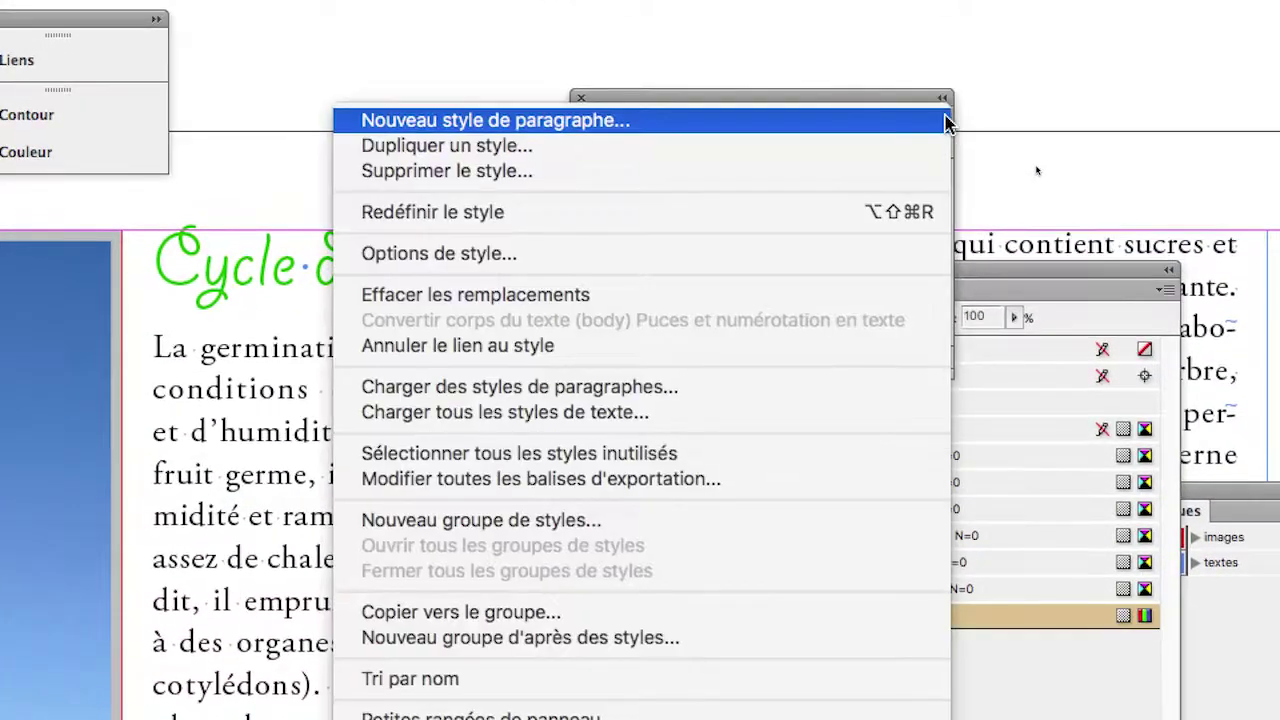
pyautogui.click(865, 103)
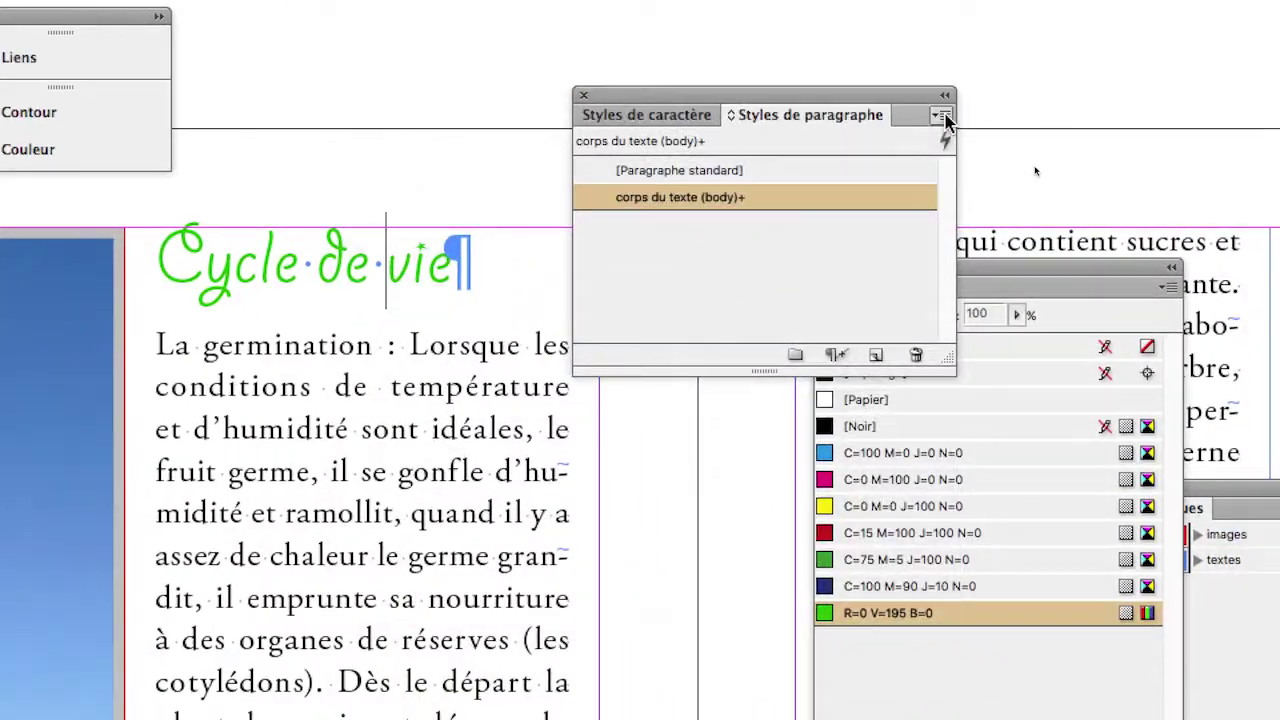
pyautogui.click(997, 129)
pyautogui.click(902, 136)
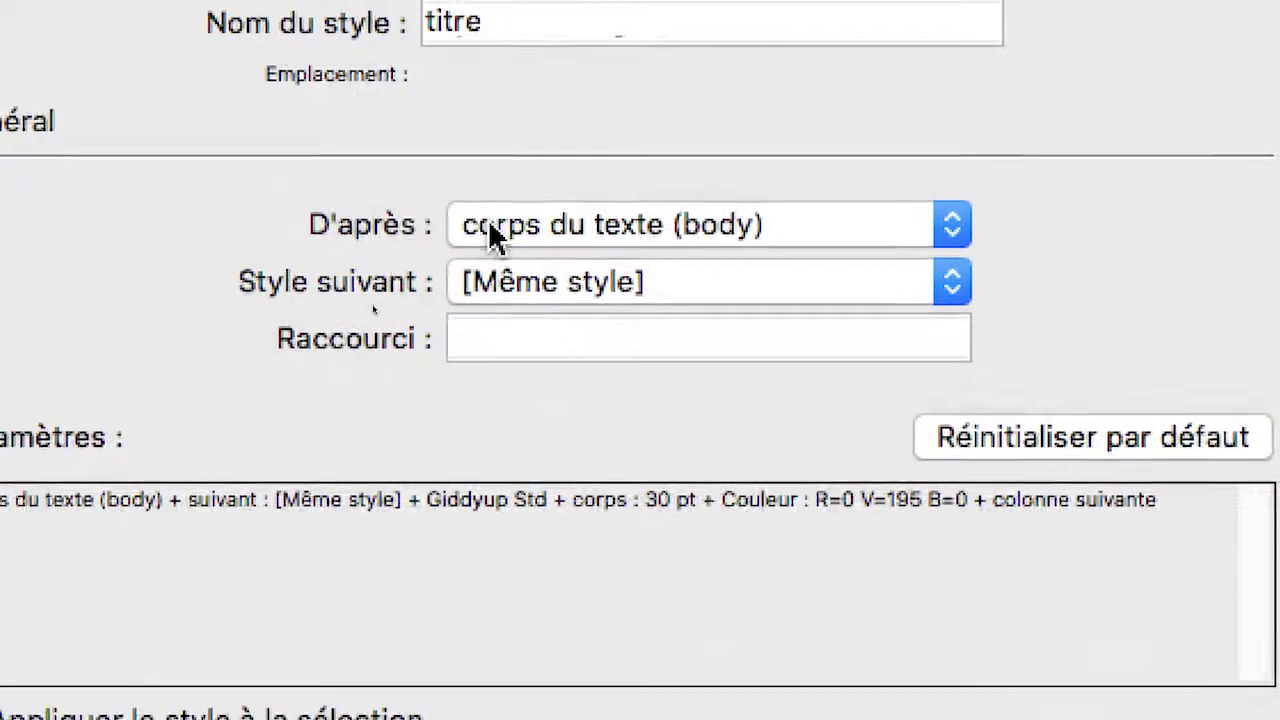
# Step: Base the titre style on [Aucun style] instead of the body text style and create it
pyautogui.click(496, 222)
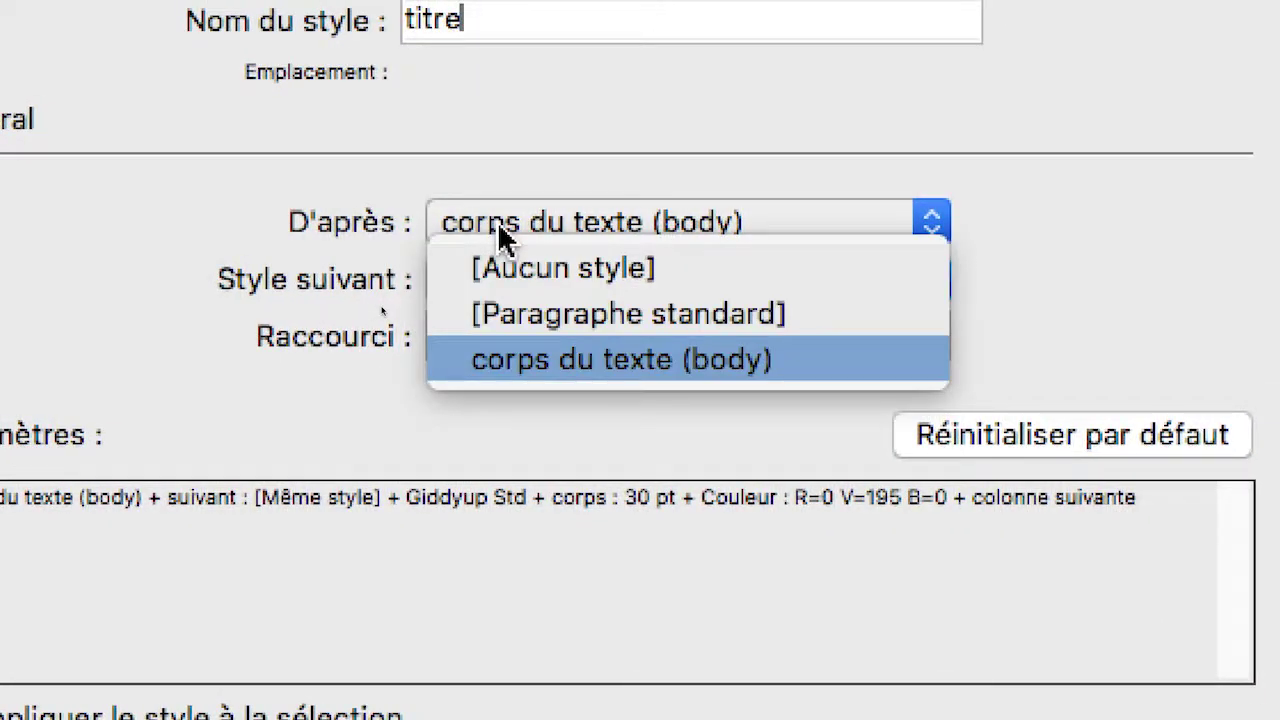
pyautogui.click(498, 225)
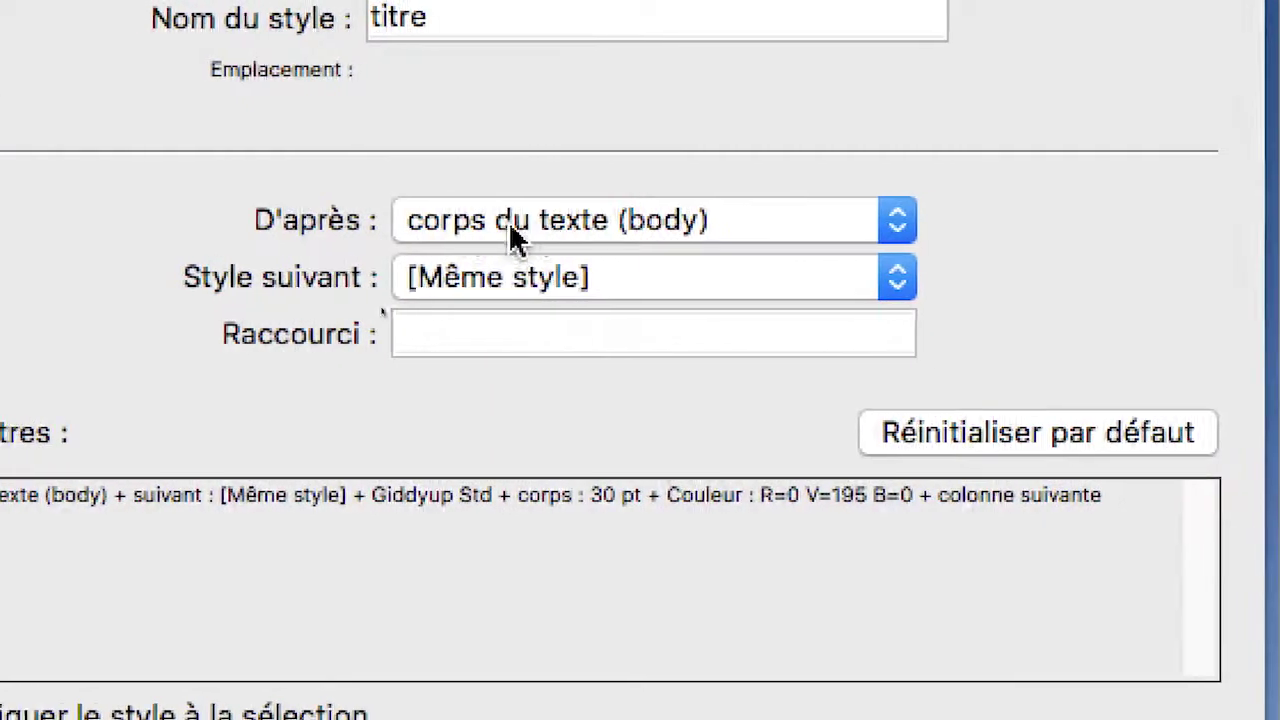
pyautogui.click(502, 221)
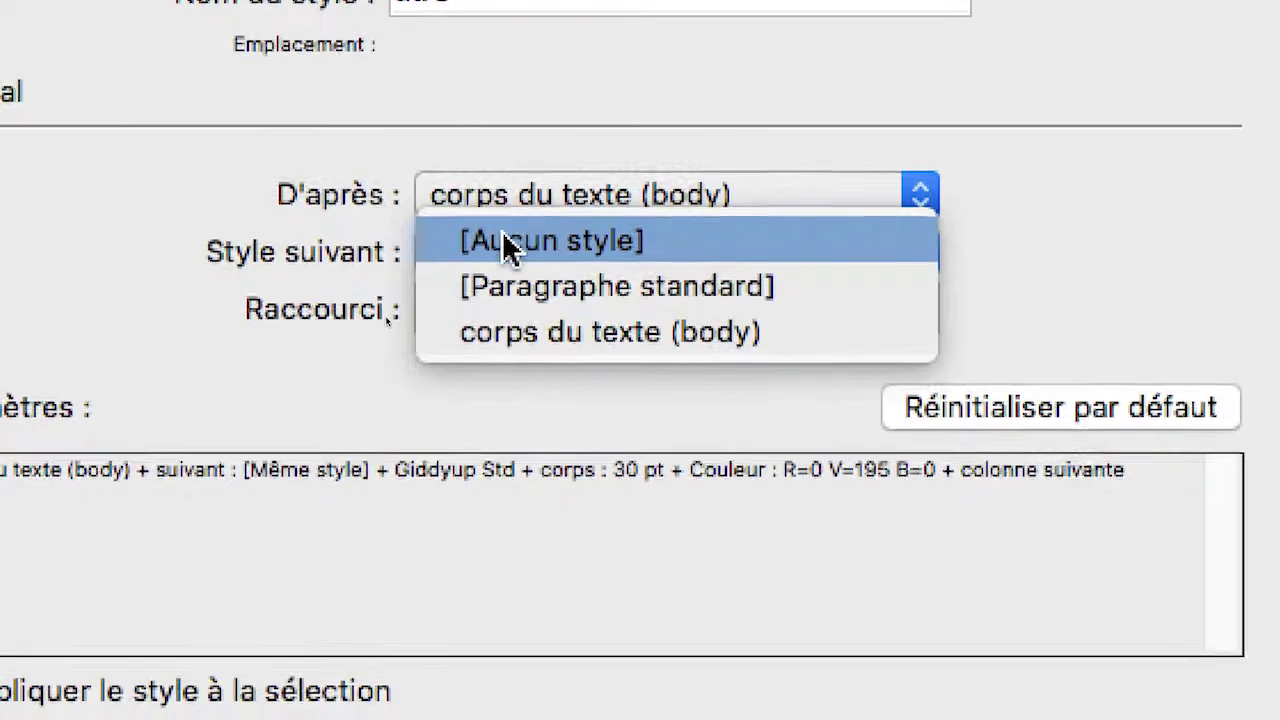
pyautogui.click(503, 240)
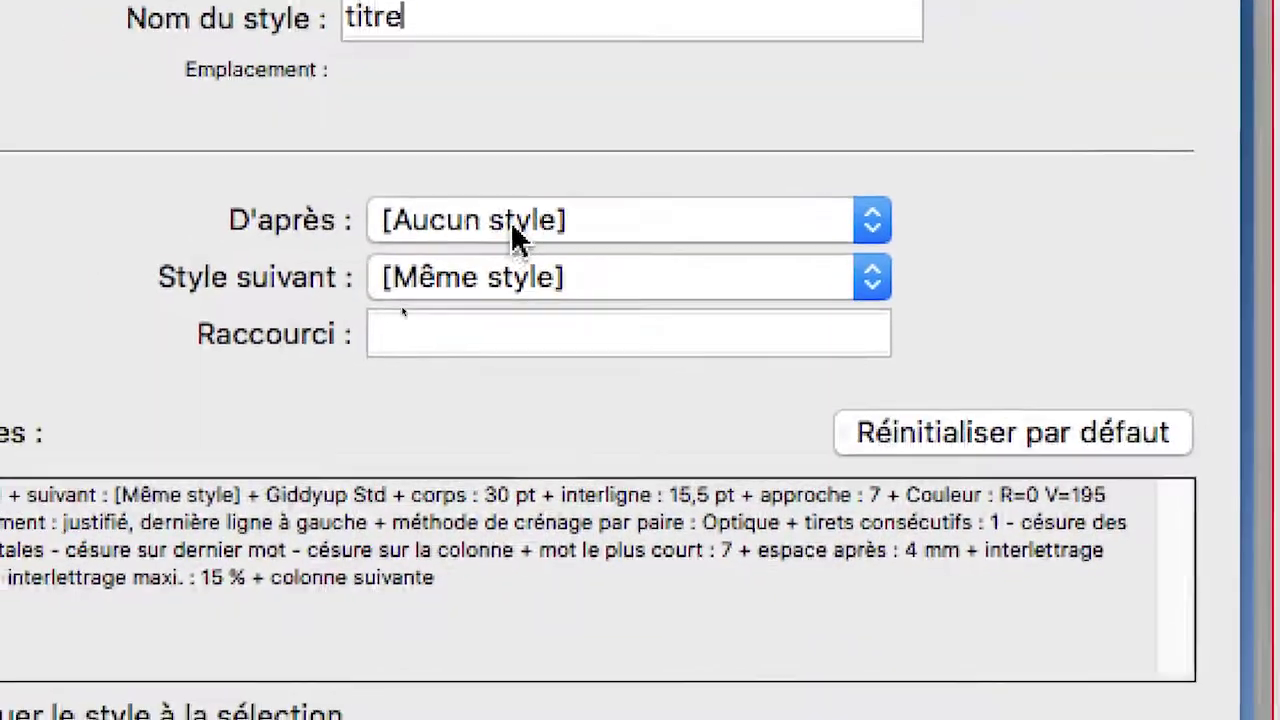
pyautogui.click(515, 221)
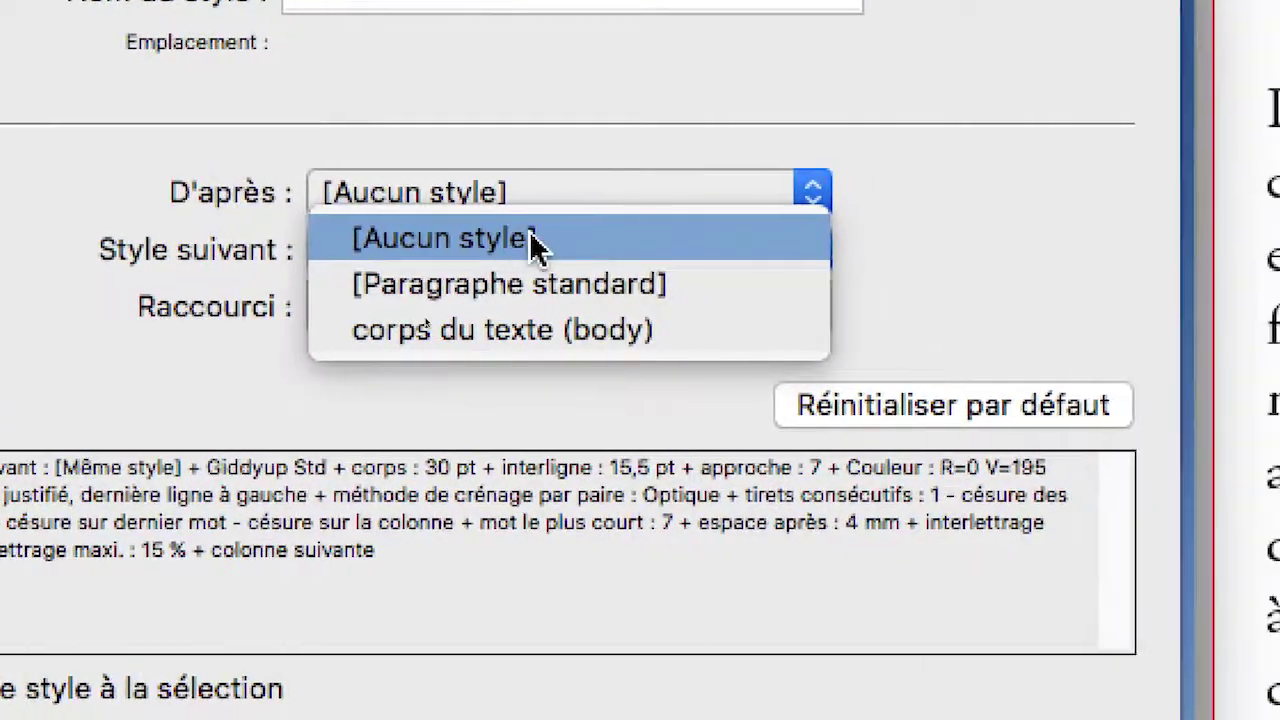
pyautogui.click(571, 269)
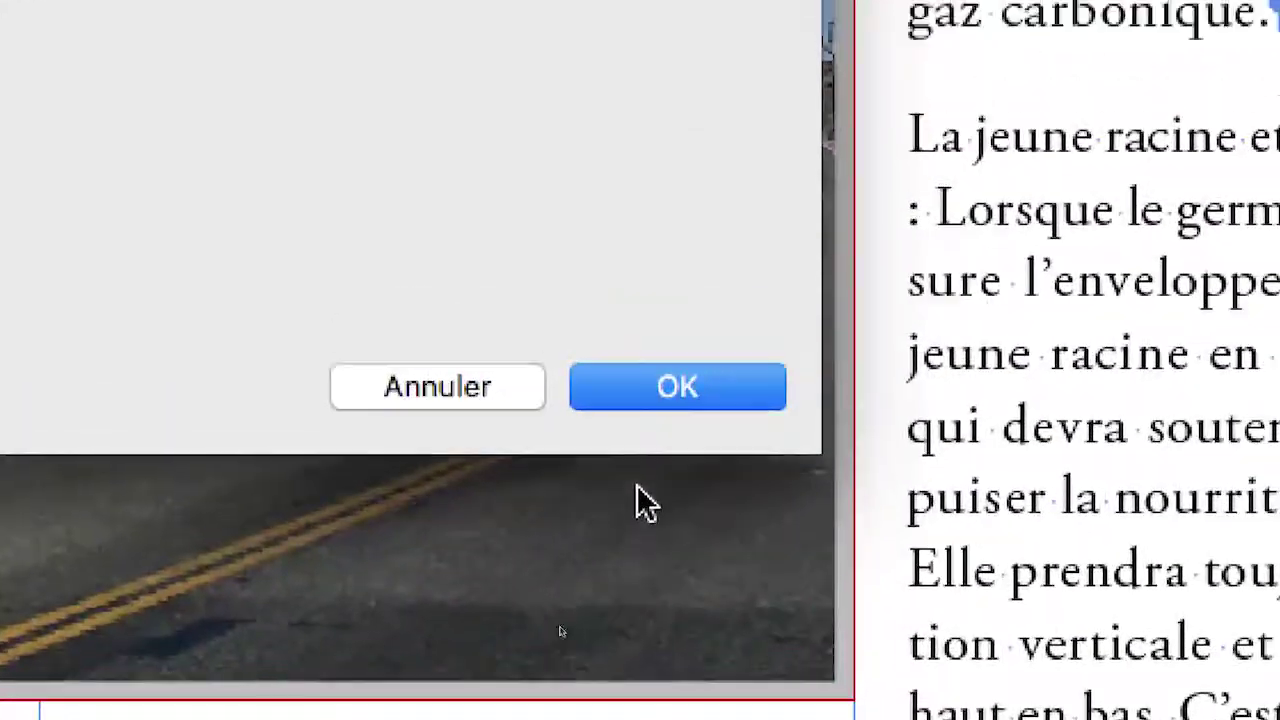
pyautogui.click(634, 398)
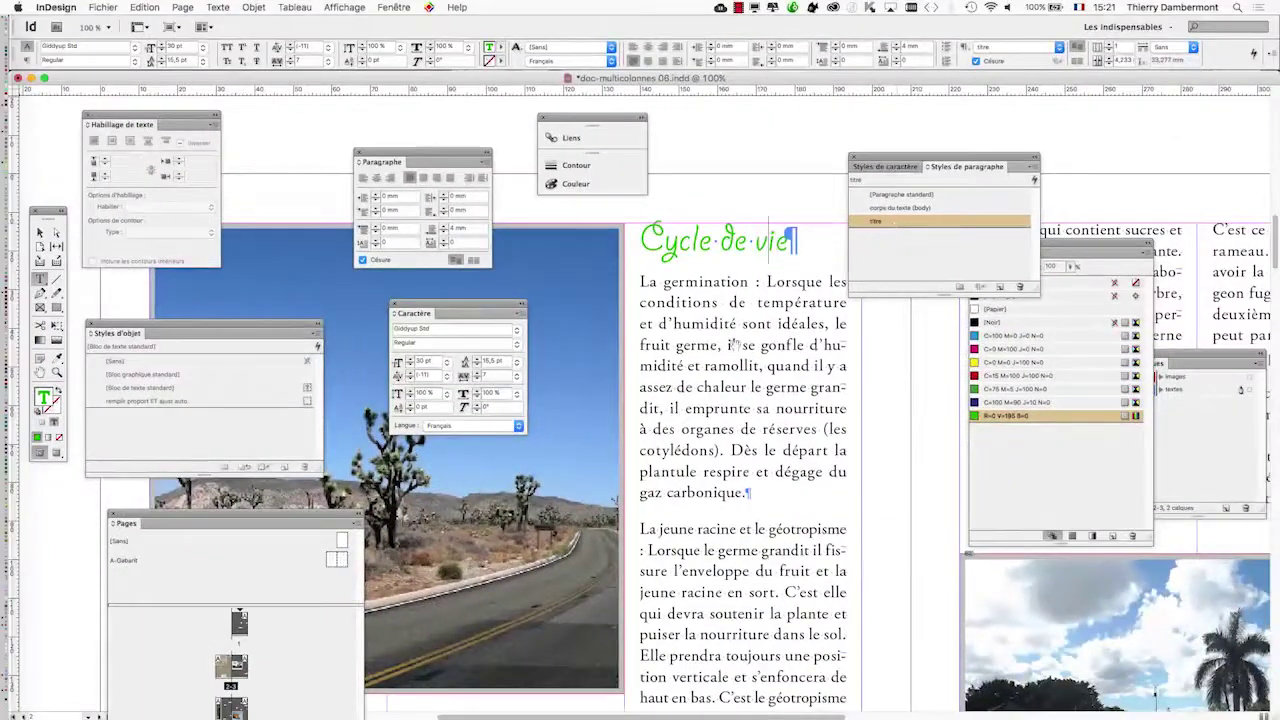
# Step: Apply the titre paragraph style to the "Reproduction" heading
pyautogui.scroll(-3, 735, 343)
pyautogui.scroll(2, 765, 471)
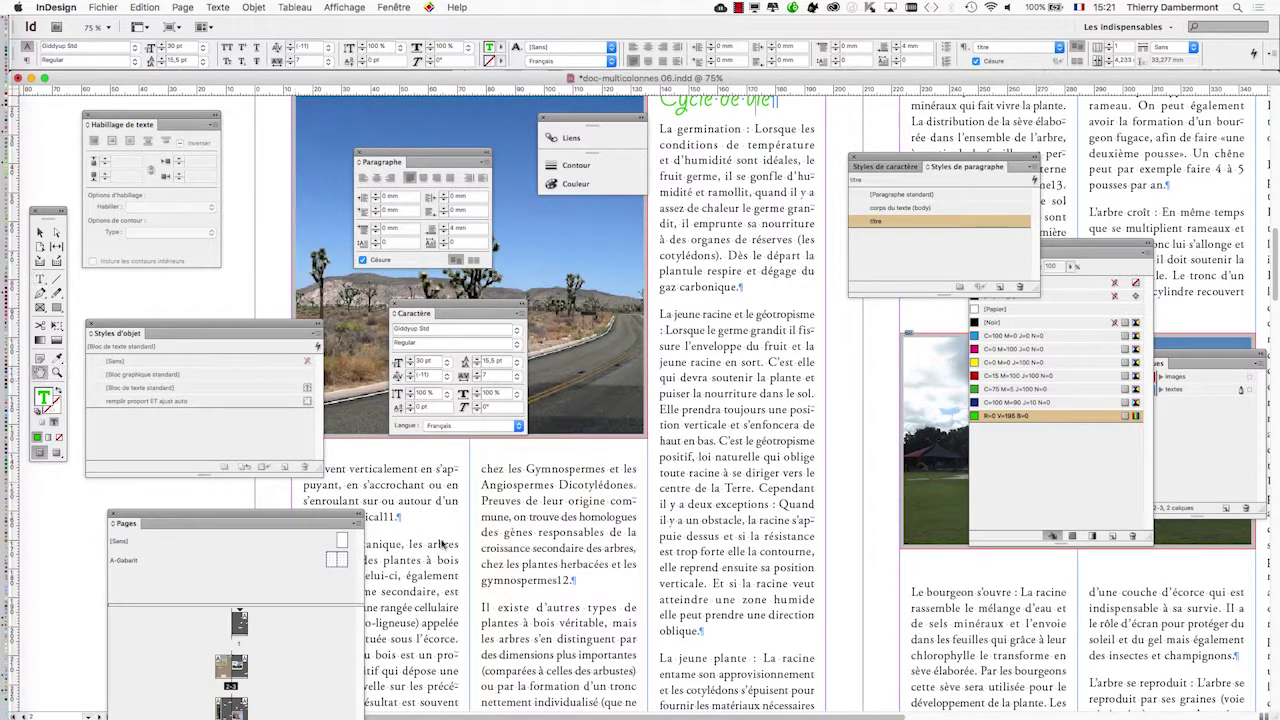
pyautogui.hscroll(5, 441, 543)
pyautogui.scroll(-5, 649, 561)
pyautogui.hscroll(-3, 649, 561)
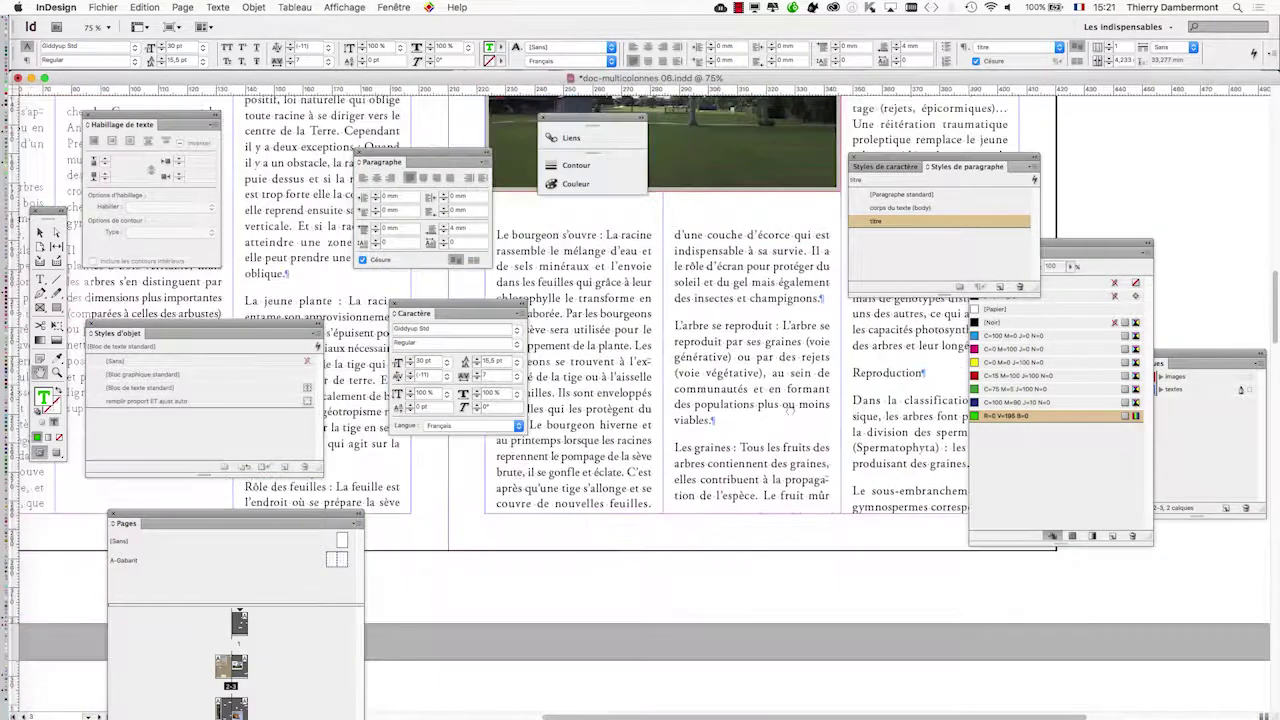
pyautogui.scroll(2, 757, 408)
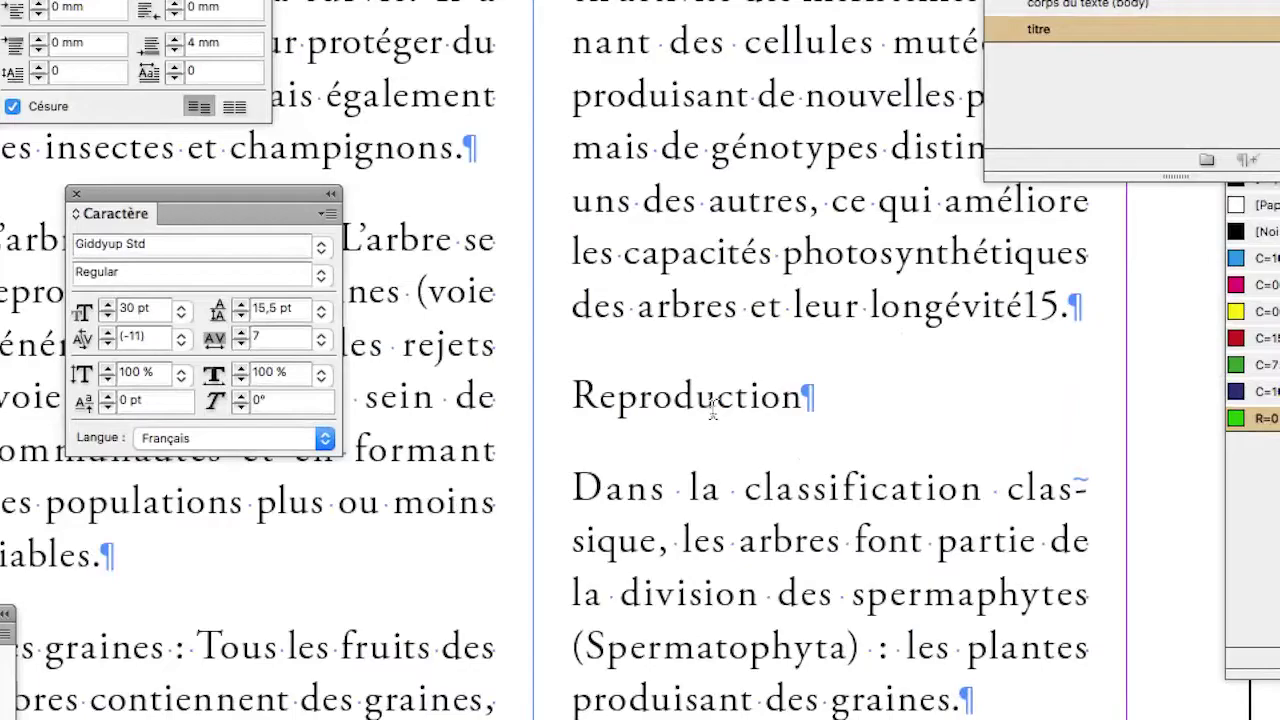
pyautogui.click(713, 403)
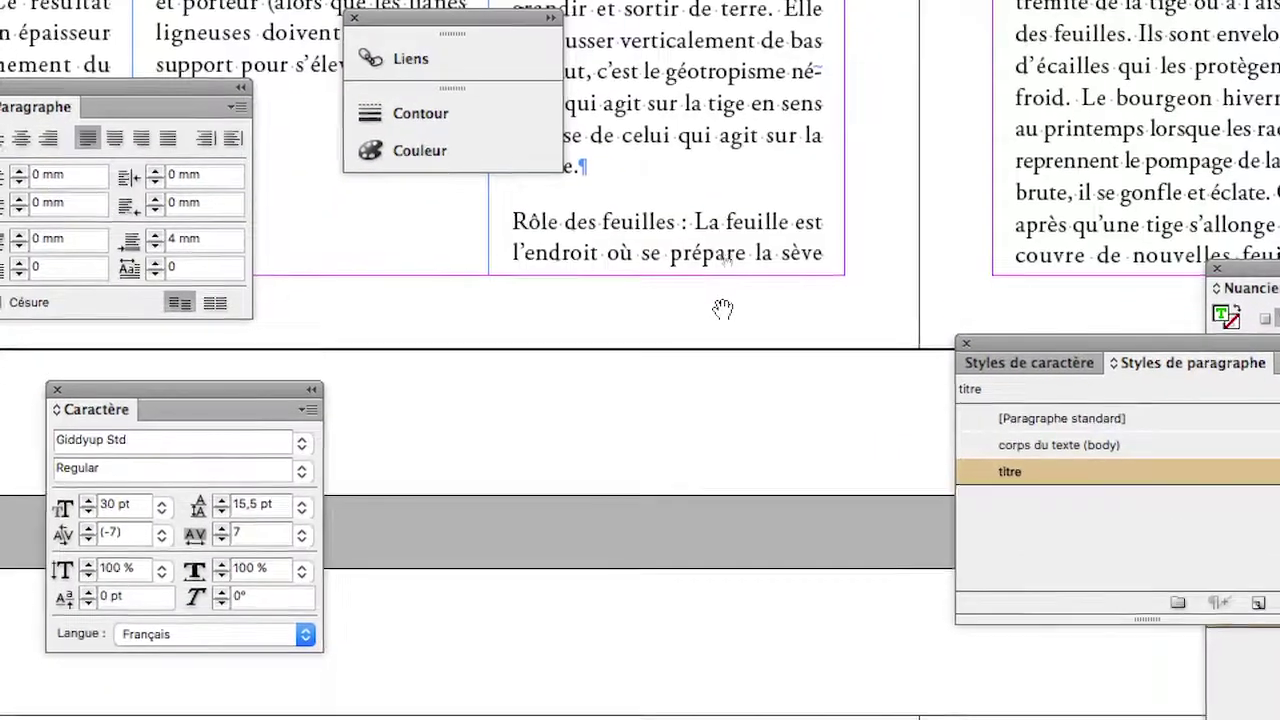
# Step: Apply the titre style to the "Angiospermes" heading and close the Nuancier and Calques panels covering the page
pyautogui.scroll(-1, 723, 309)
pyautogui.moveTo(1190, 212); pyautogui.dragTo(642, 236)
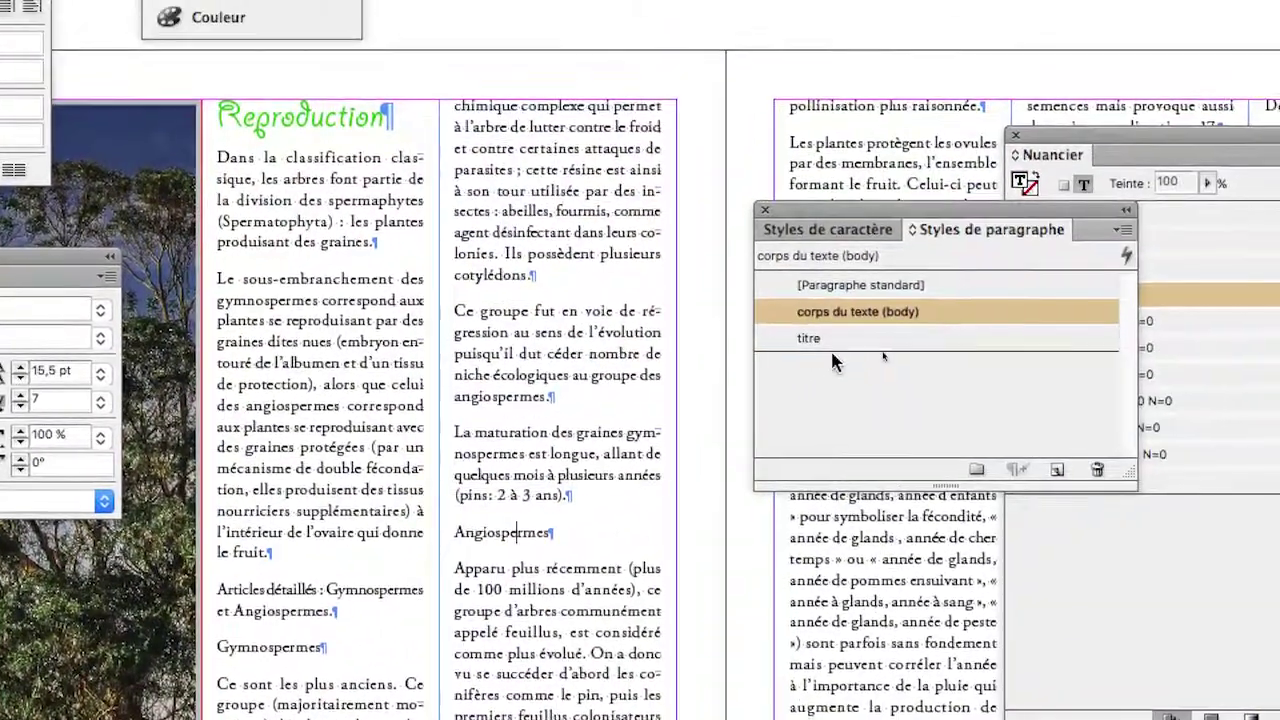
pyautogui.click(1008, 216)
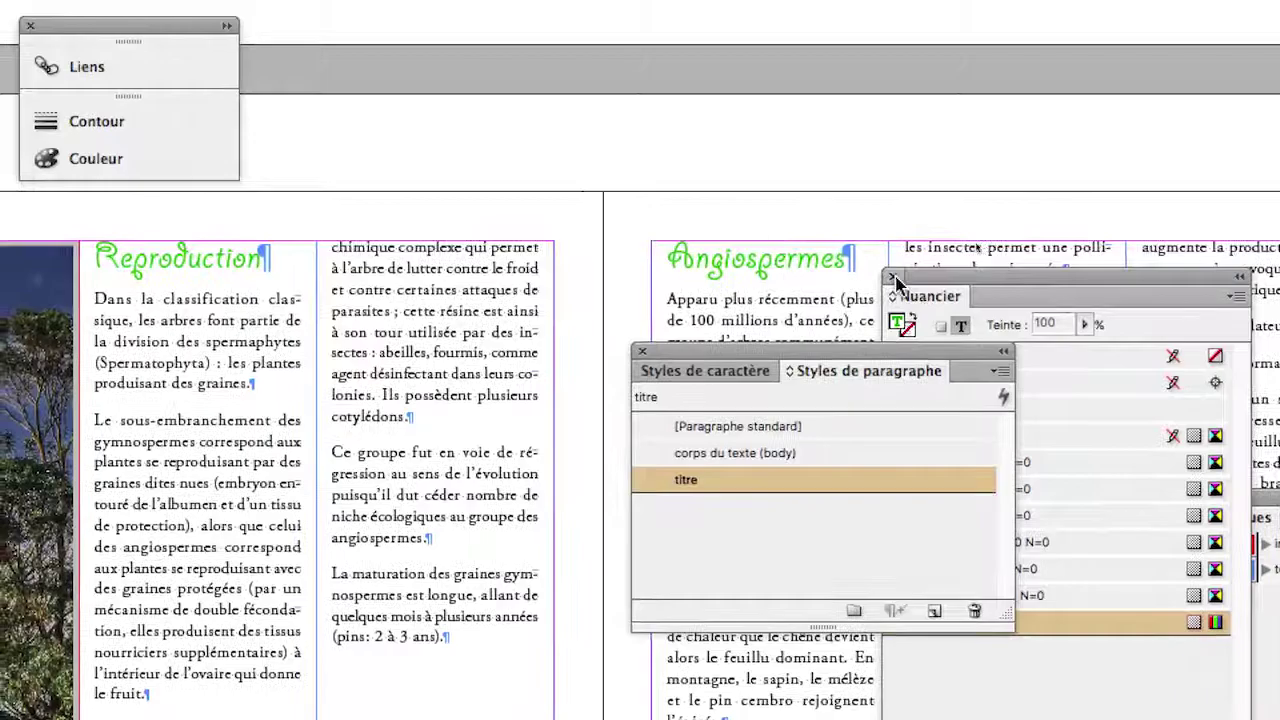
pyautogui.click(973, 232)
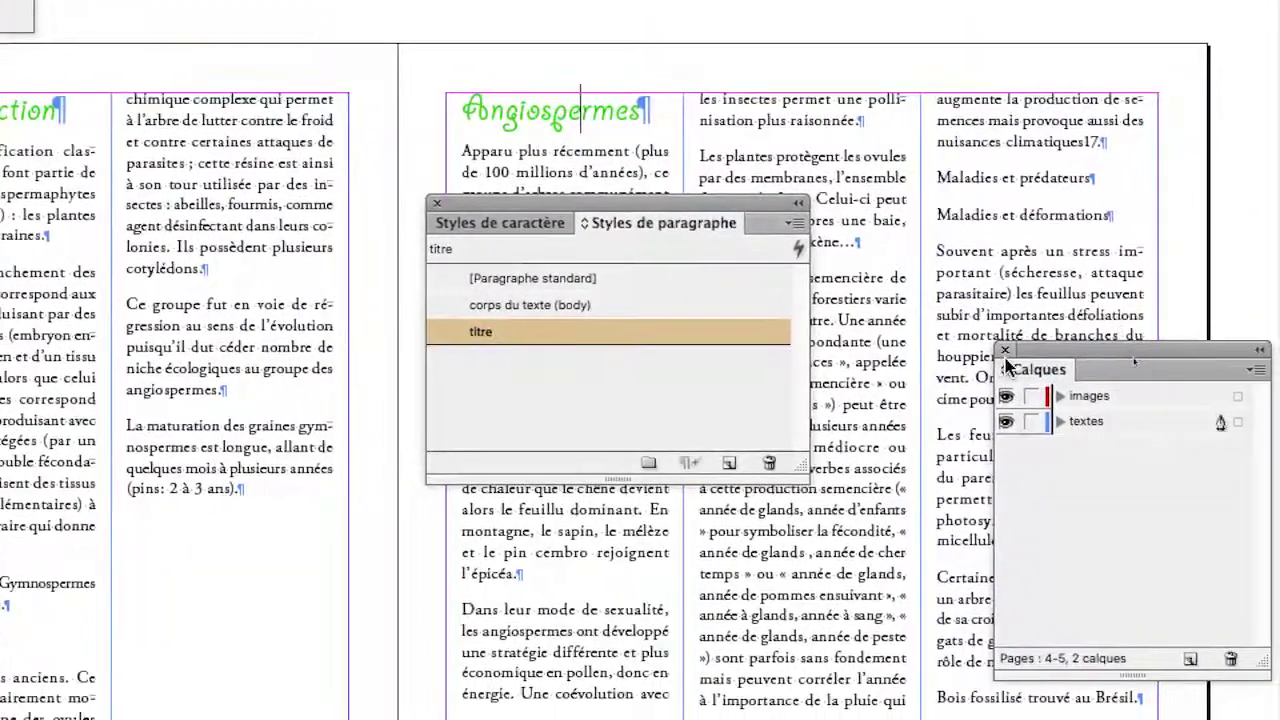
pyautogui.click(1007, 354)
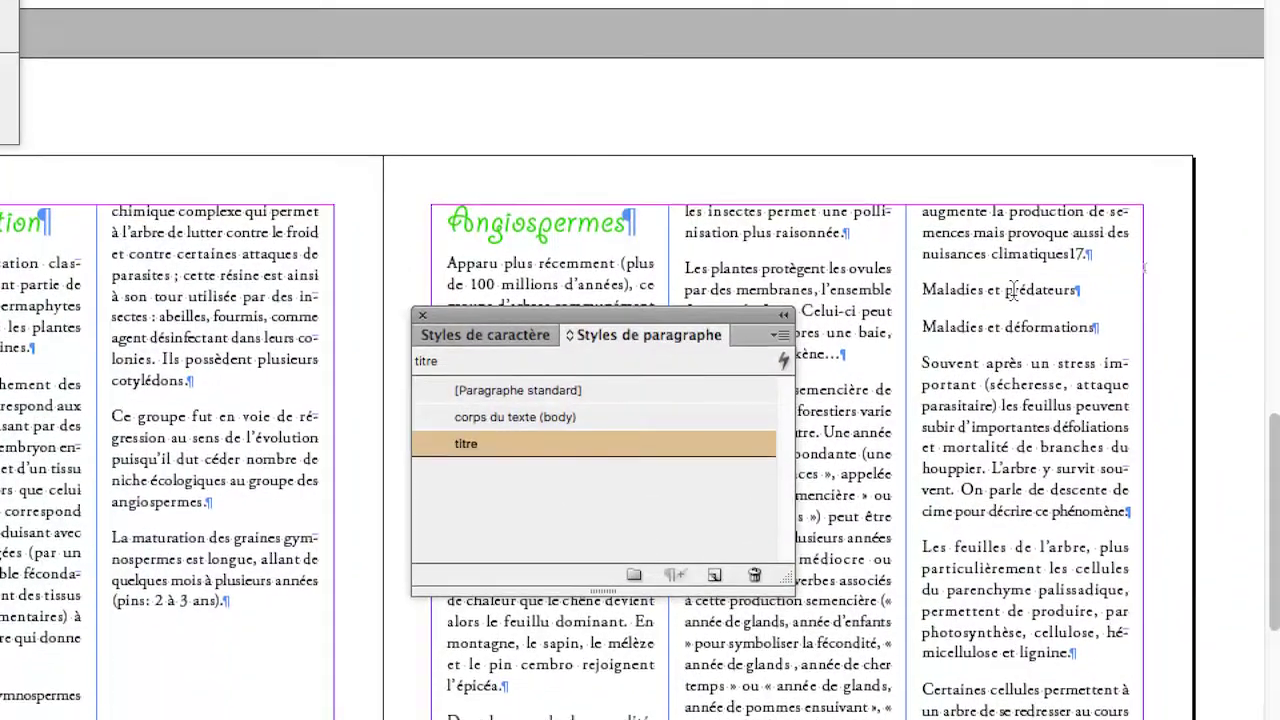
# Step: Delete the "Maladies et prédateurs" line and apply the titre style to the "Maladies et déformations" heading
pyautogui.moveTo(924, 271); pyautogui.dragTo(1066, 269)
pyautogui.press('BackSpace')
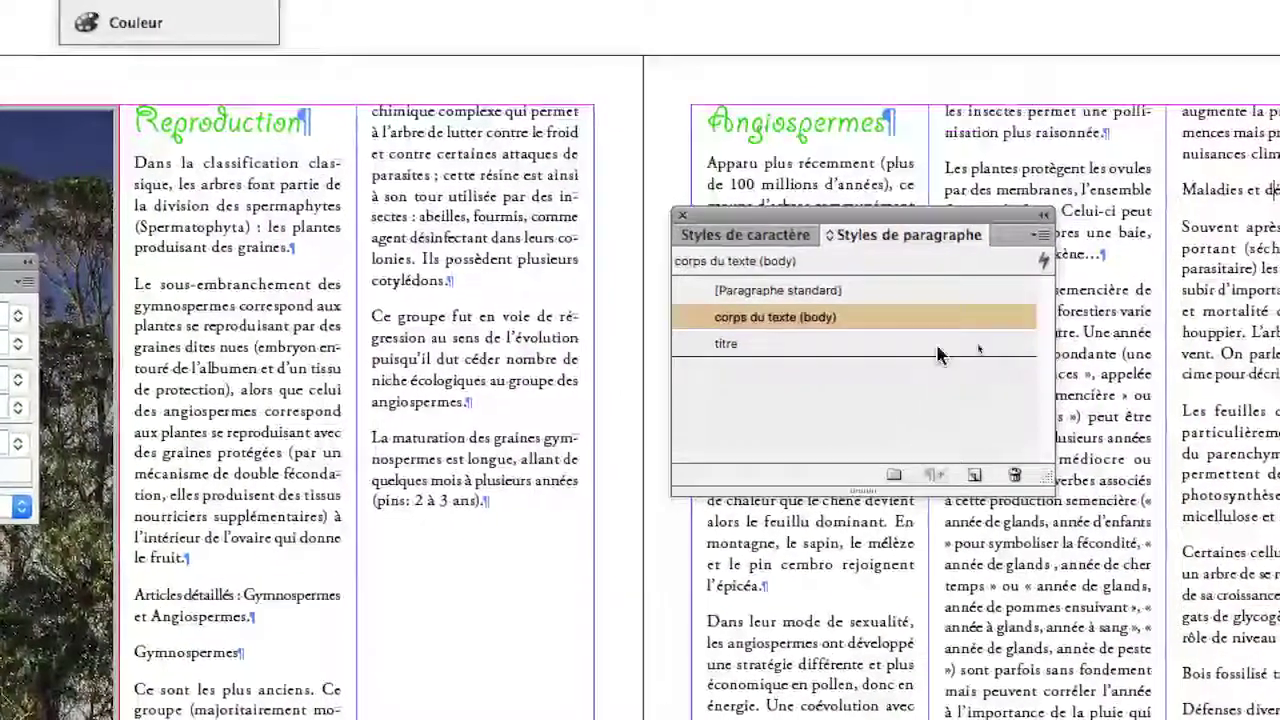
pyautogui.click(940, 352)
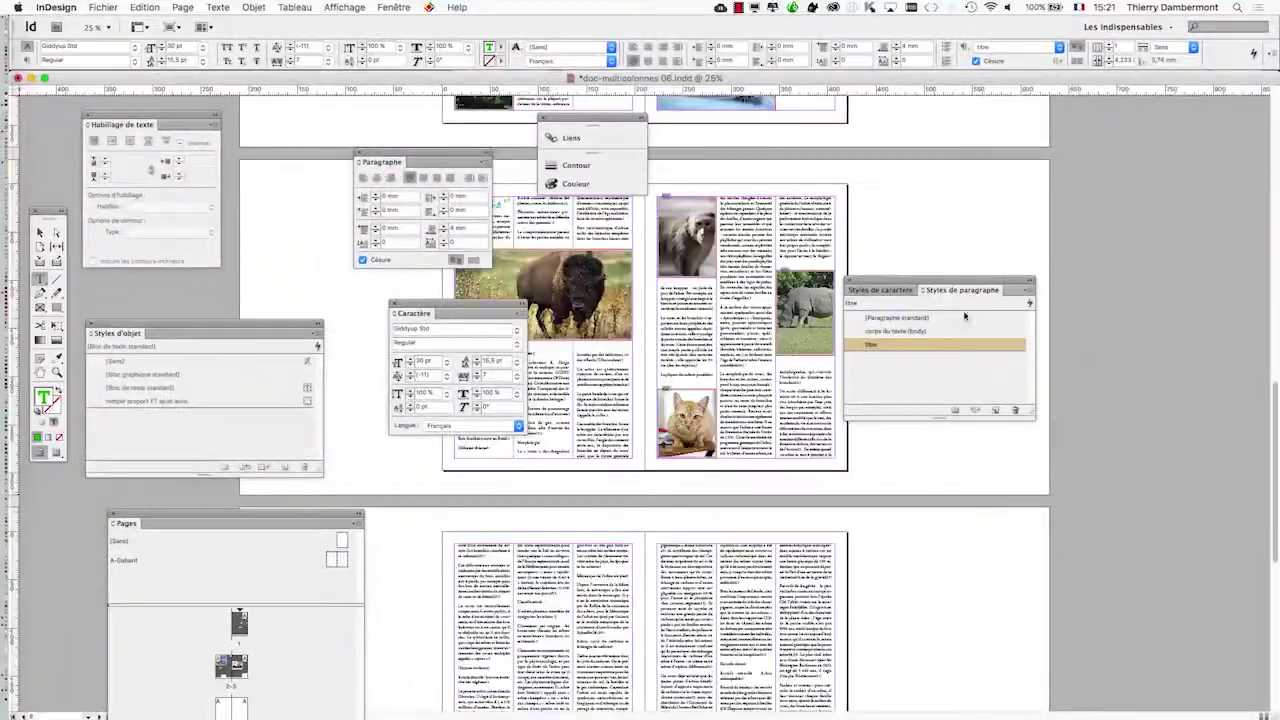
# Step: Apply the titre paragraph style to the "Morphologie" heading below the bison photo
pyautogui.moveTo(894, 282); pyautogui.dragTo(925, 160)
pyautogui.scroll(2, 688, 367)
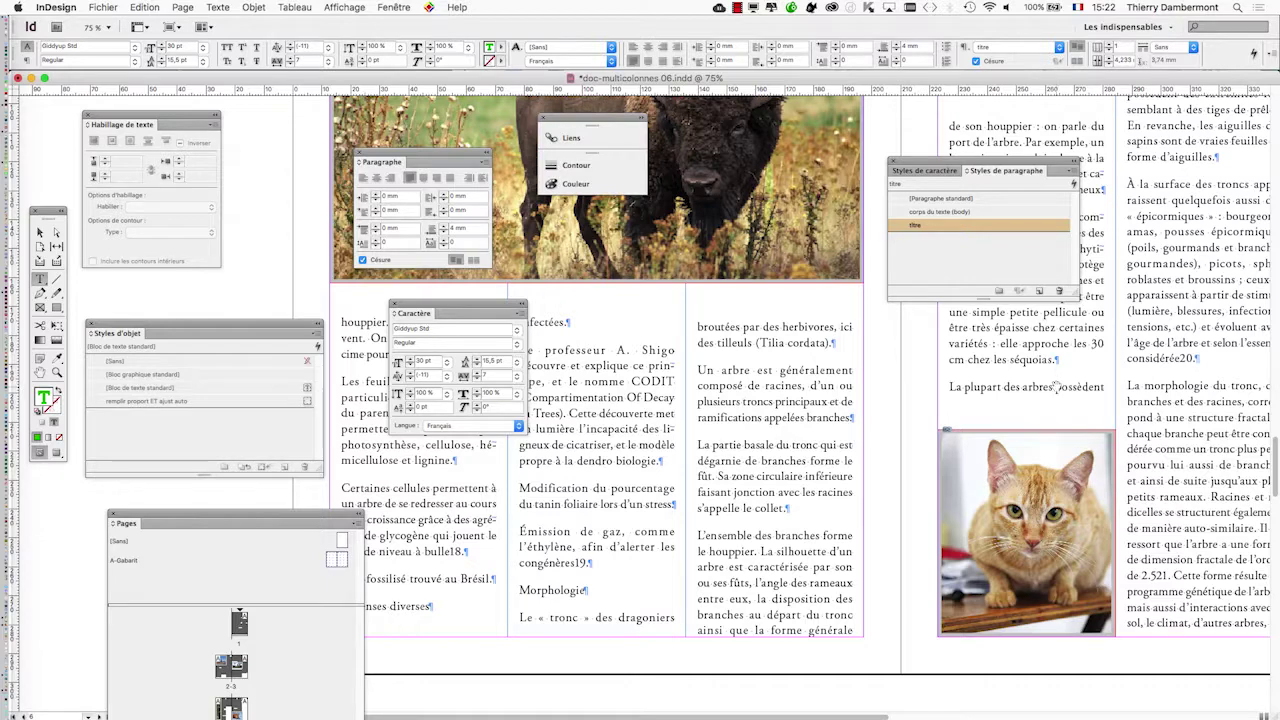
pyautogui.scroll(-1, 1057, 386)
pyautogui.scroll(2, 604, 521)
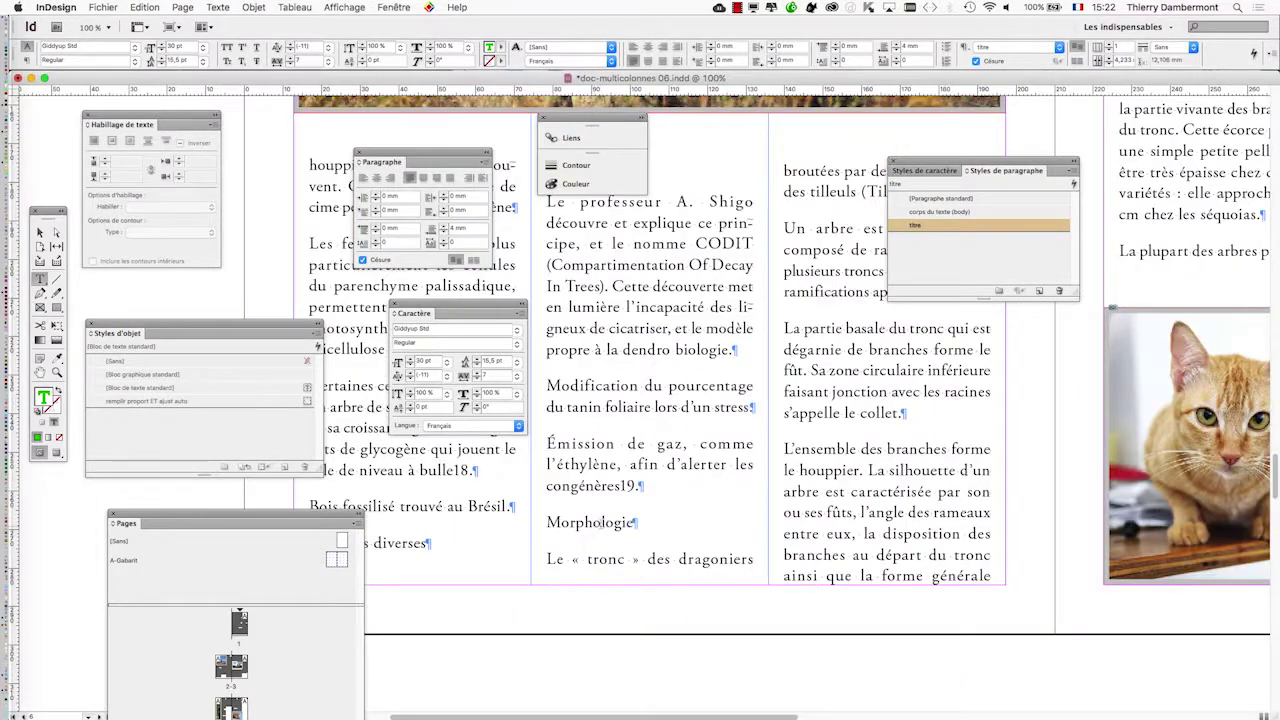
pyautogui.click(955, 227)
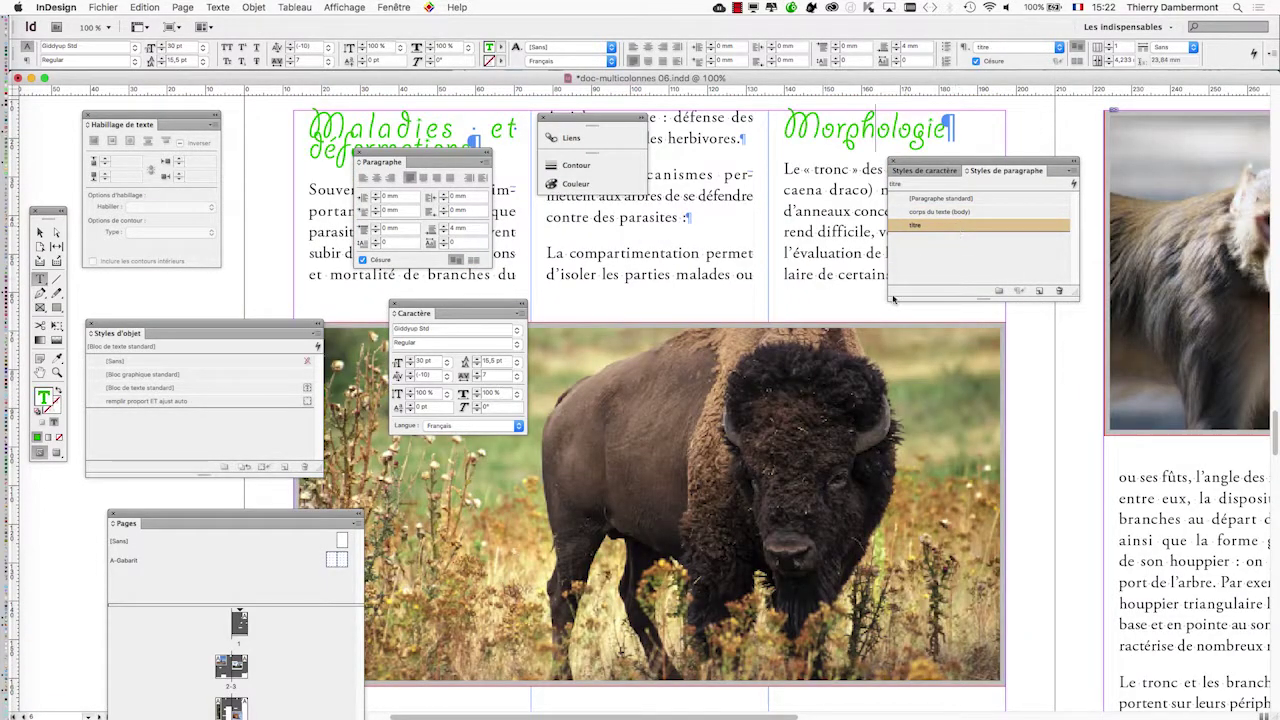
# Step: Apply the titre paragraph style to the "Classification" heading on the following spread
pyautogui.scroll(-1, 868, 326)
pyautogui.scroll(-1, 868, 328)
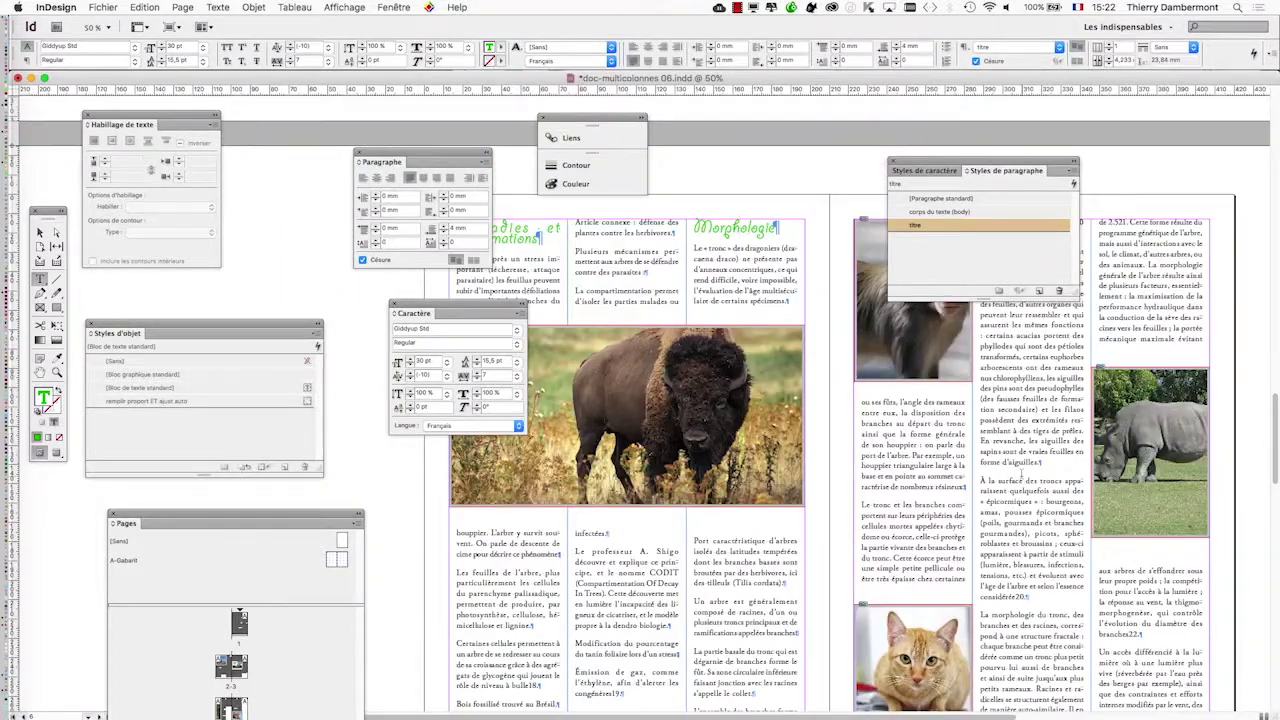
pyautogui.scroll(-8, 1021, 474)
pyautogui.scroll(1, 718, 475)
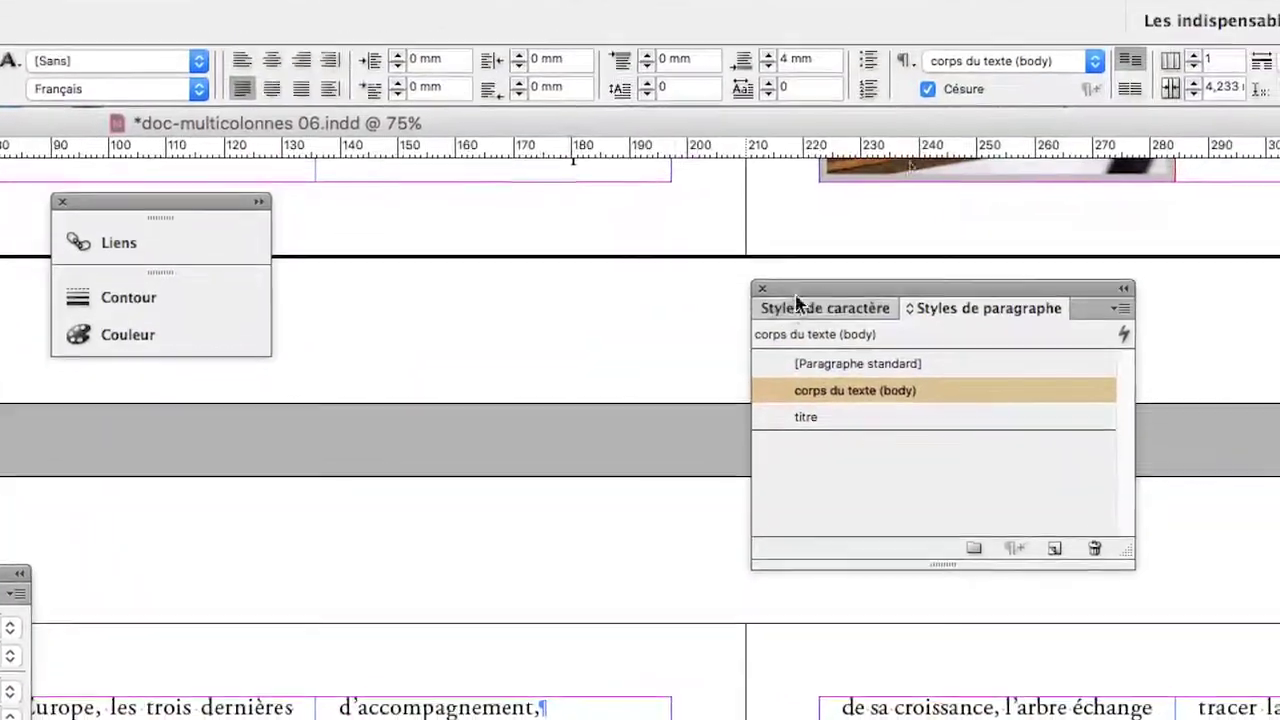
pyautogui.moveTo(803, 288); pyautogui.dragTo(617, 531)
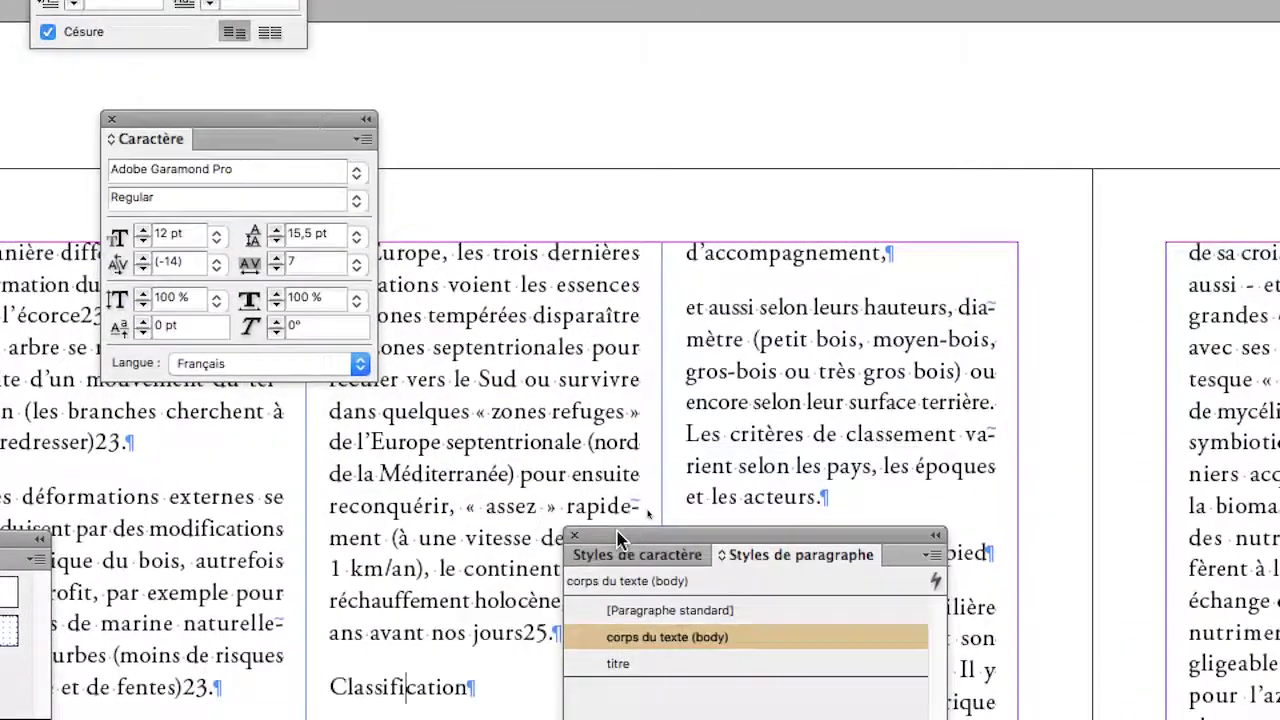
pyautogui.click(618, 663)
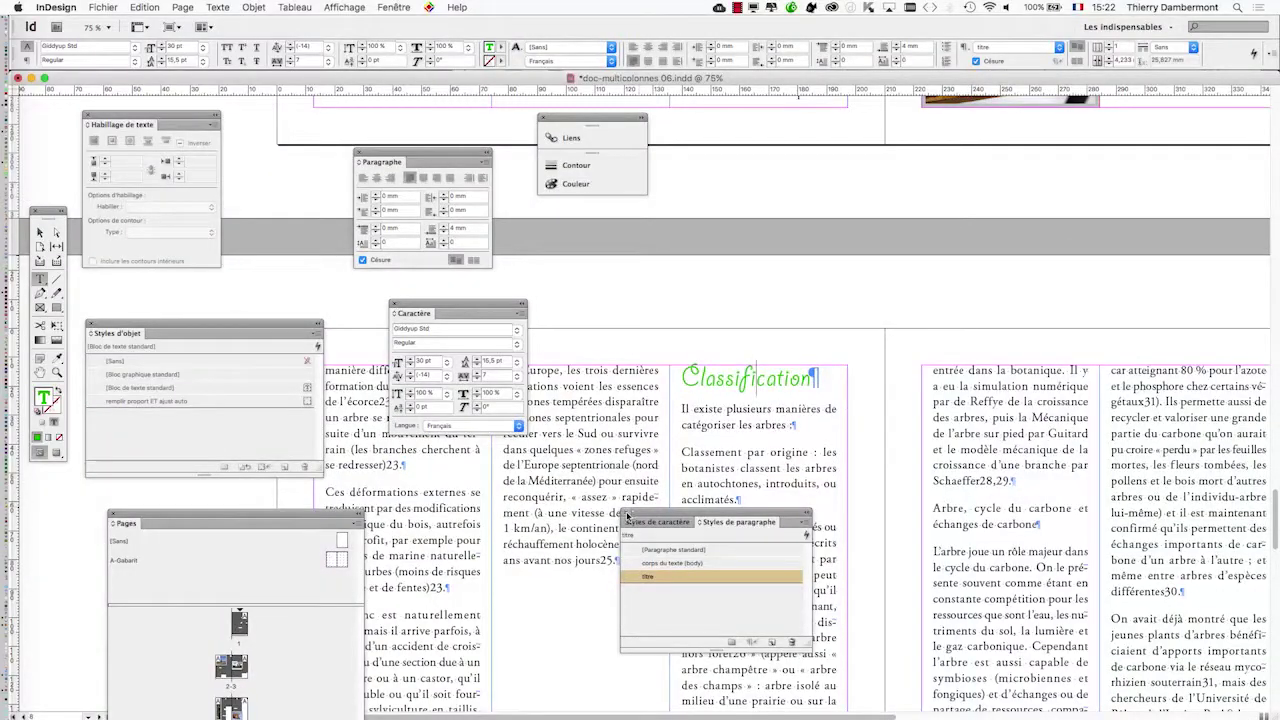
# Step: Deselect the text frame and save the document under the new name doc-multicolonnes 07.indd
pyautogui.click(42, 232)
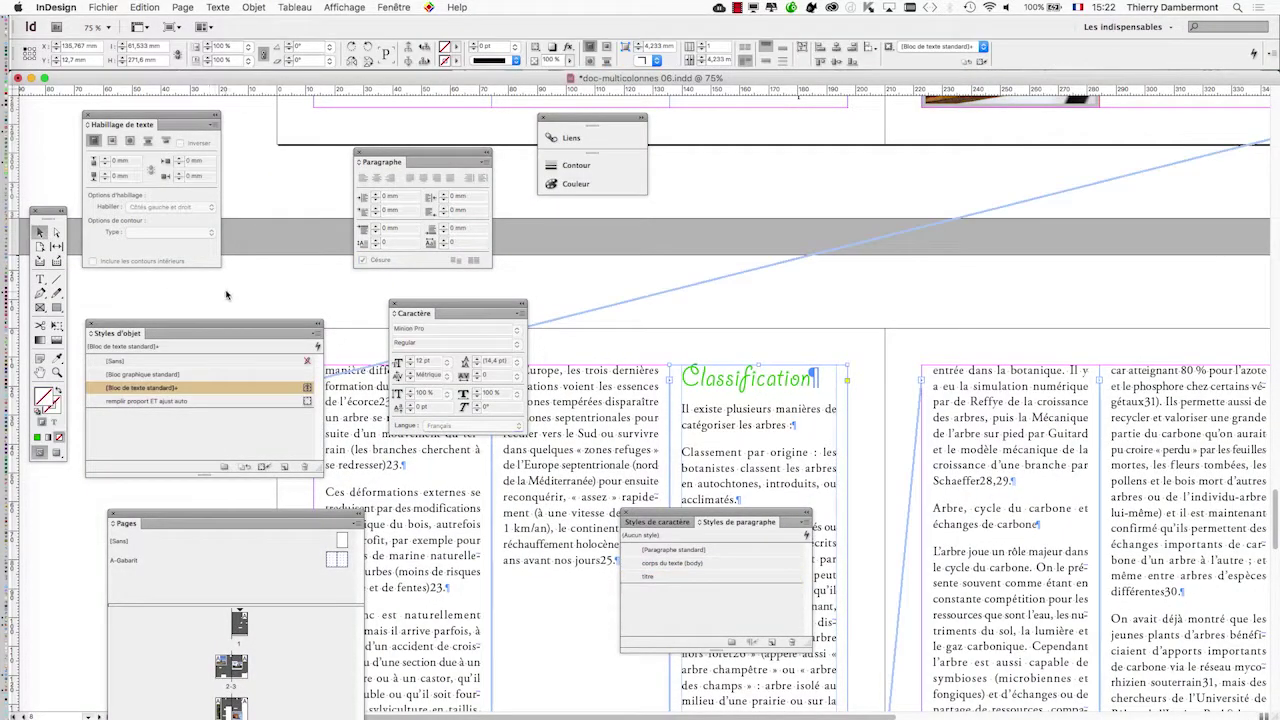
pyautogui.click(813, 400)
pyautogui.click(109, 7)
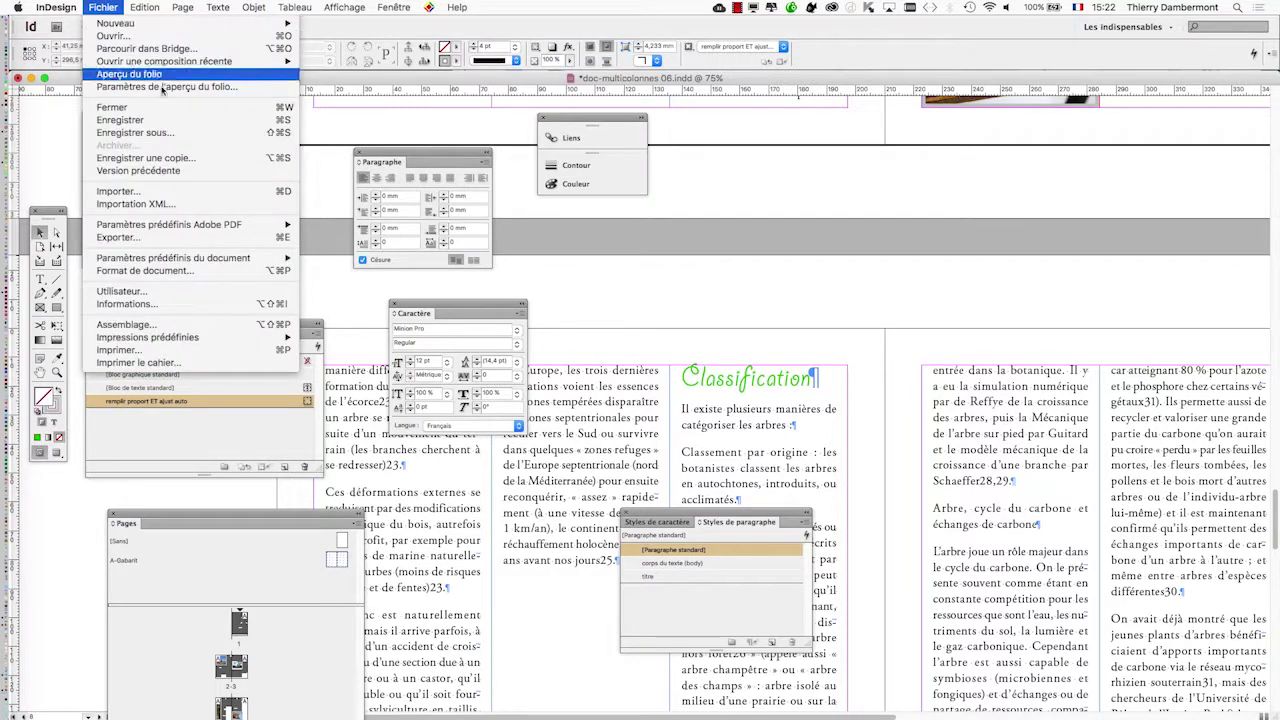
pyautogui.click(185, 132)
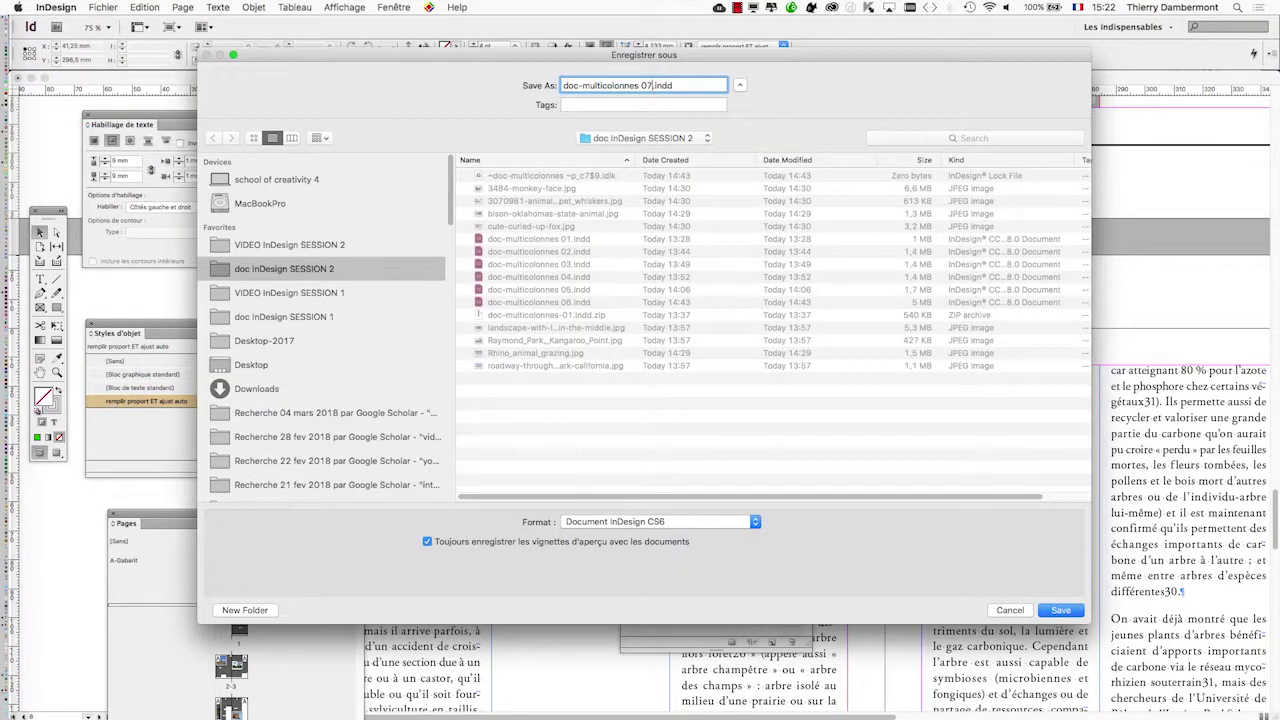
pyautogui.click(1062, 611)
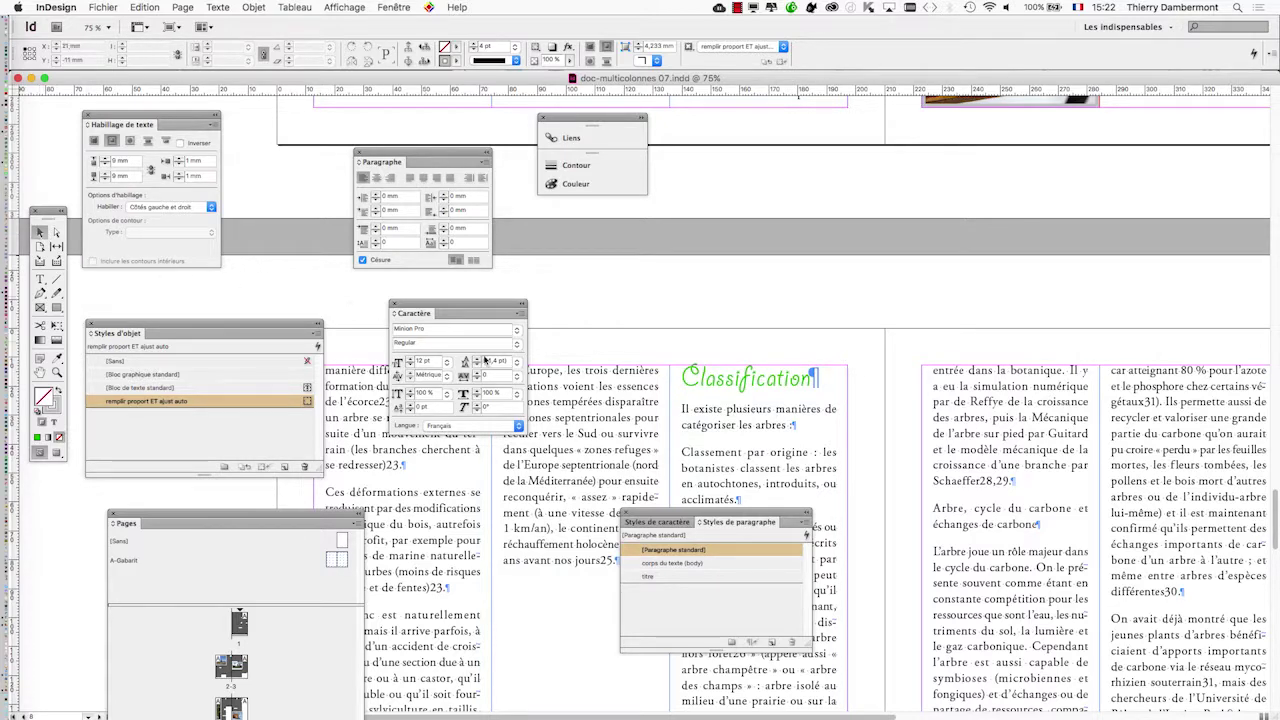
pyautogui.scroll(8, 708, 377)
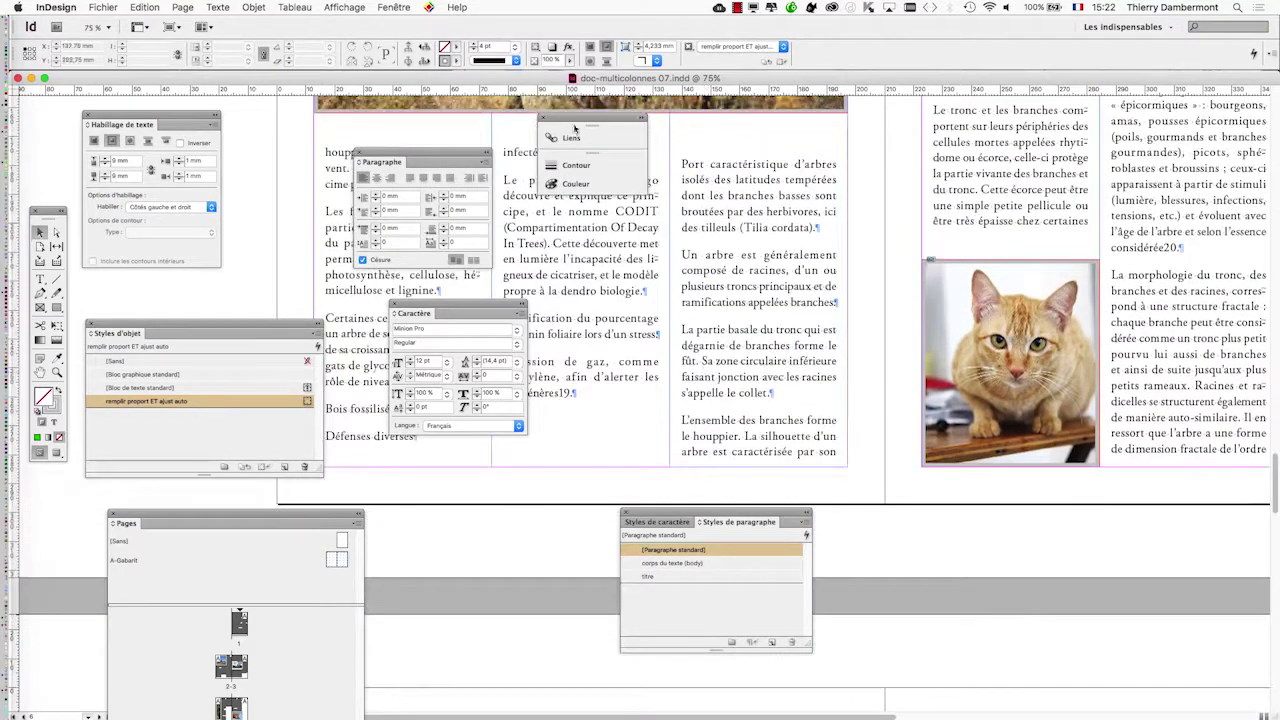
# Step: Close the Liens, Paragraphe and Caractère panels and reposition the paragraph styles panel over the first spread's headings
pyautogui.click(541, 120)
pyautogui.click(361, 153)
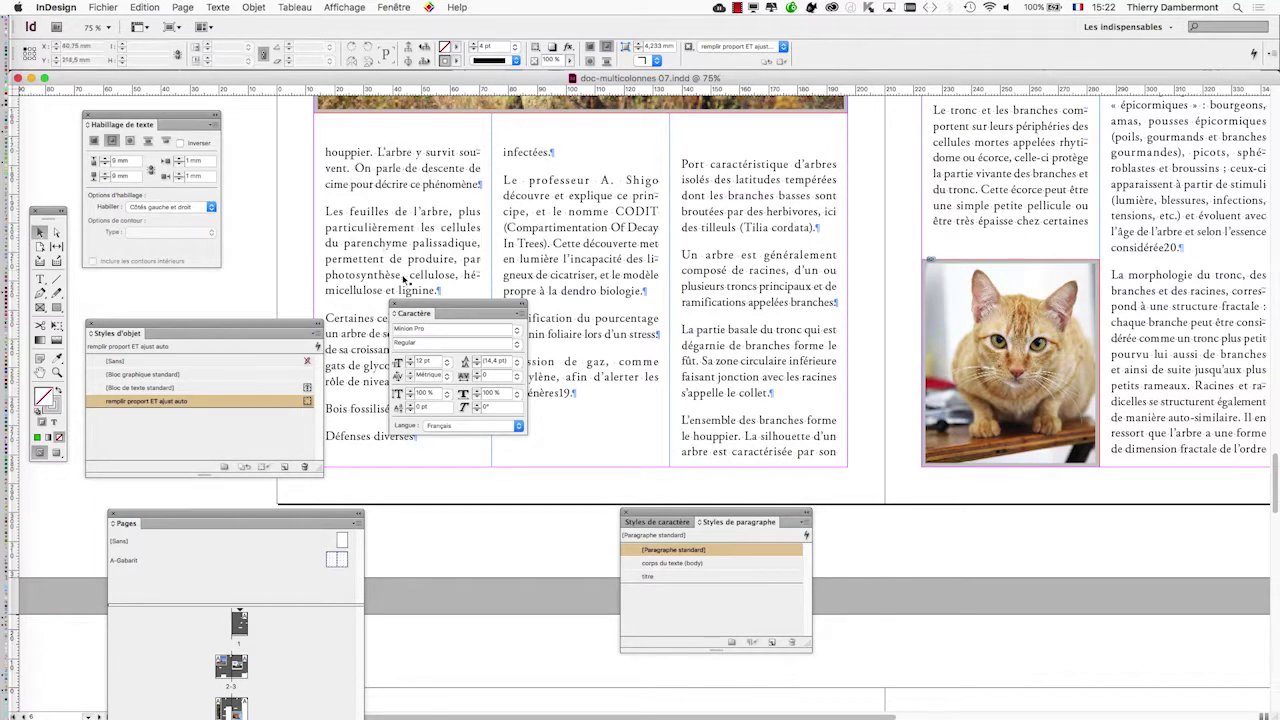
pyautogui.click(396, 307)
pyautogui.scroll(10, 680, 311)
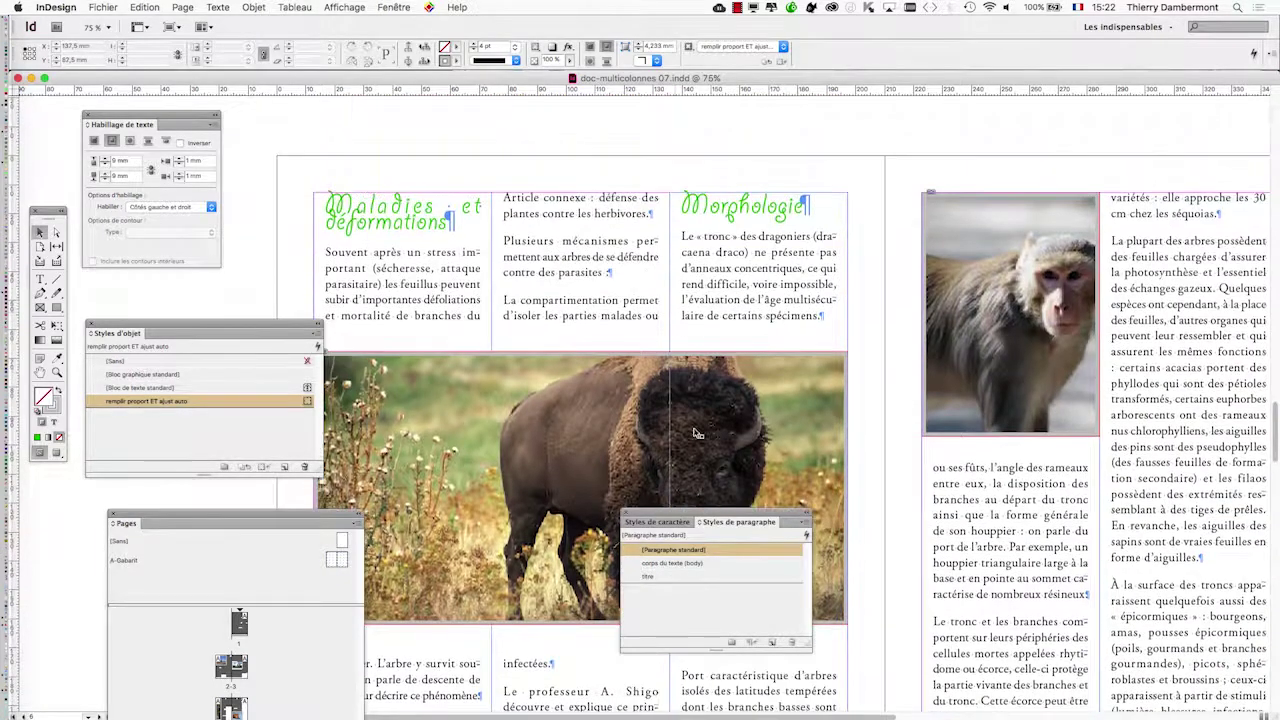
pyautogui.moveTo(707, 514); pyautogui.dragTo(845, 123)
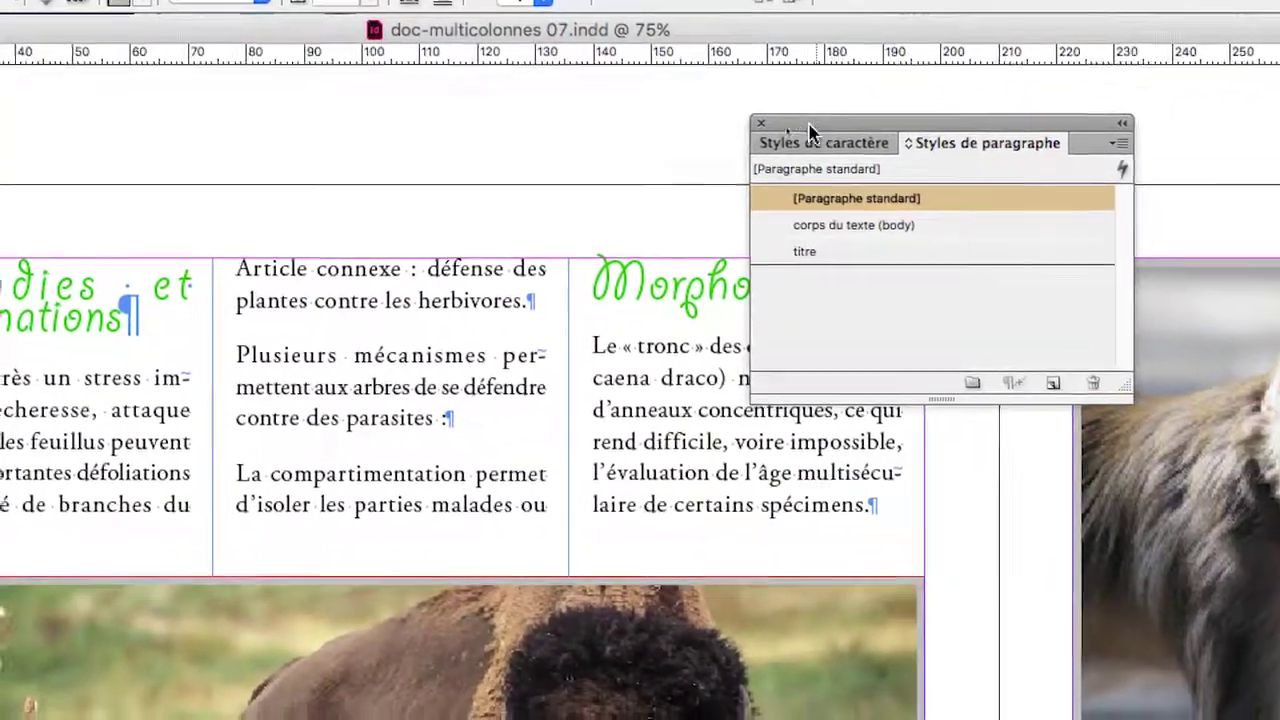
pyautogui.moveTo(1033, 136); pyautogui.dragTo(483, 416)
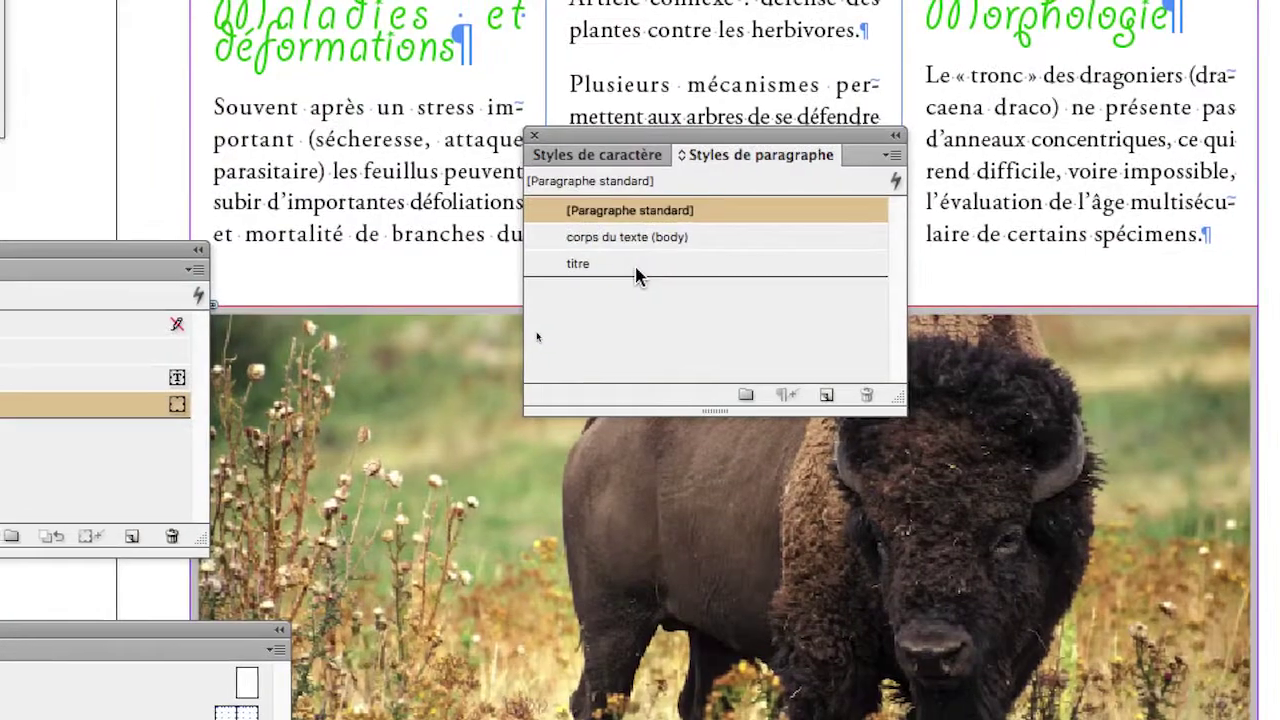
# Step: Edit the titre paragraph style, keeping the page headings in view, and set its leading to 23 pt
pyautogui.doubleClick(670, 350)
pyautogui.moveTo(534, 50); pyautogui.dragTo(846, 178)
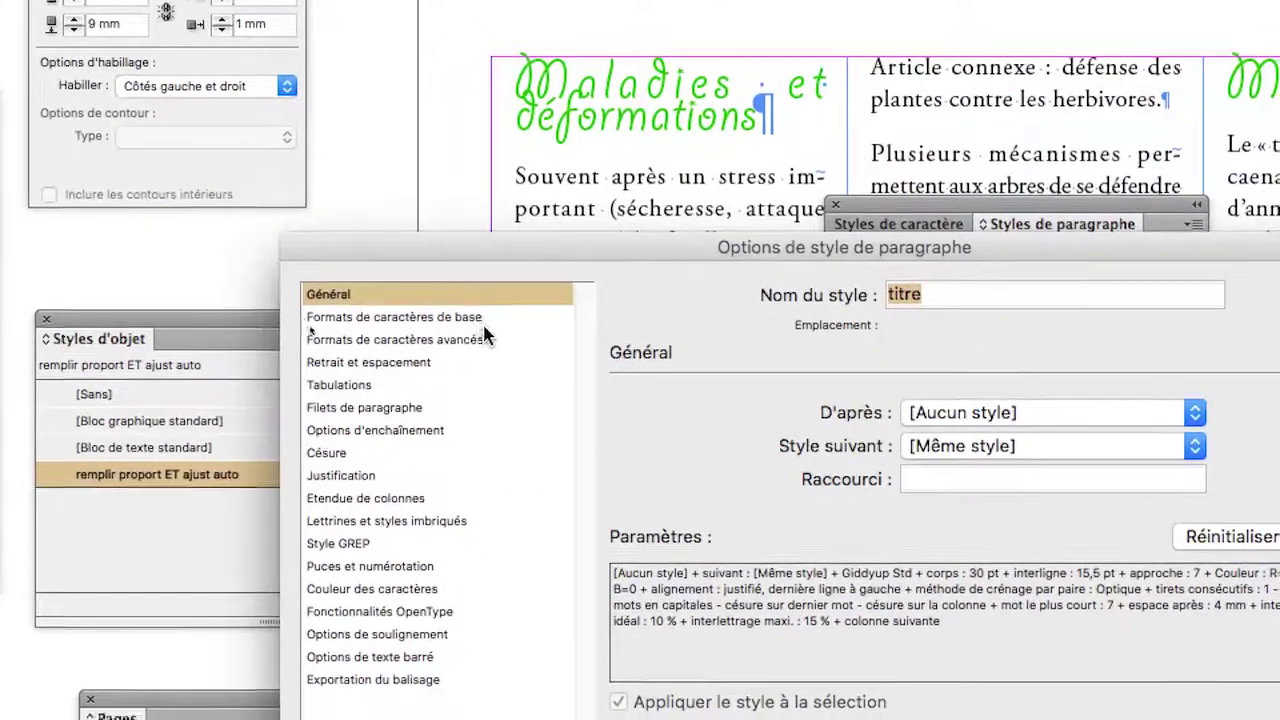
pyautogui.click(470, 318)
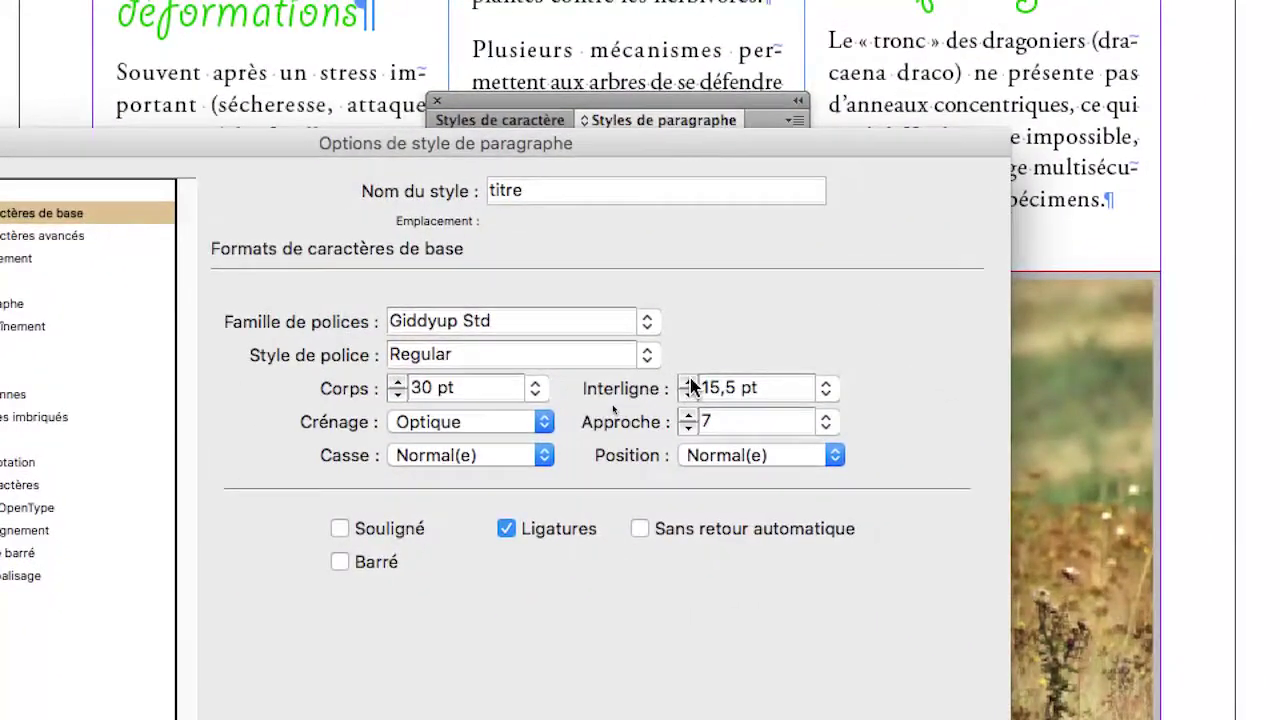
pyautogui.click(689, 383)
pyautogui.click(689, 383)
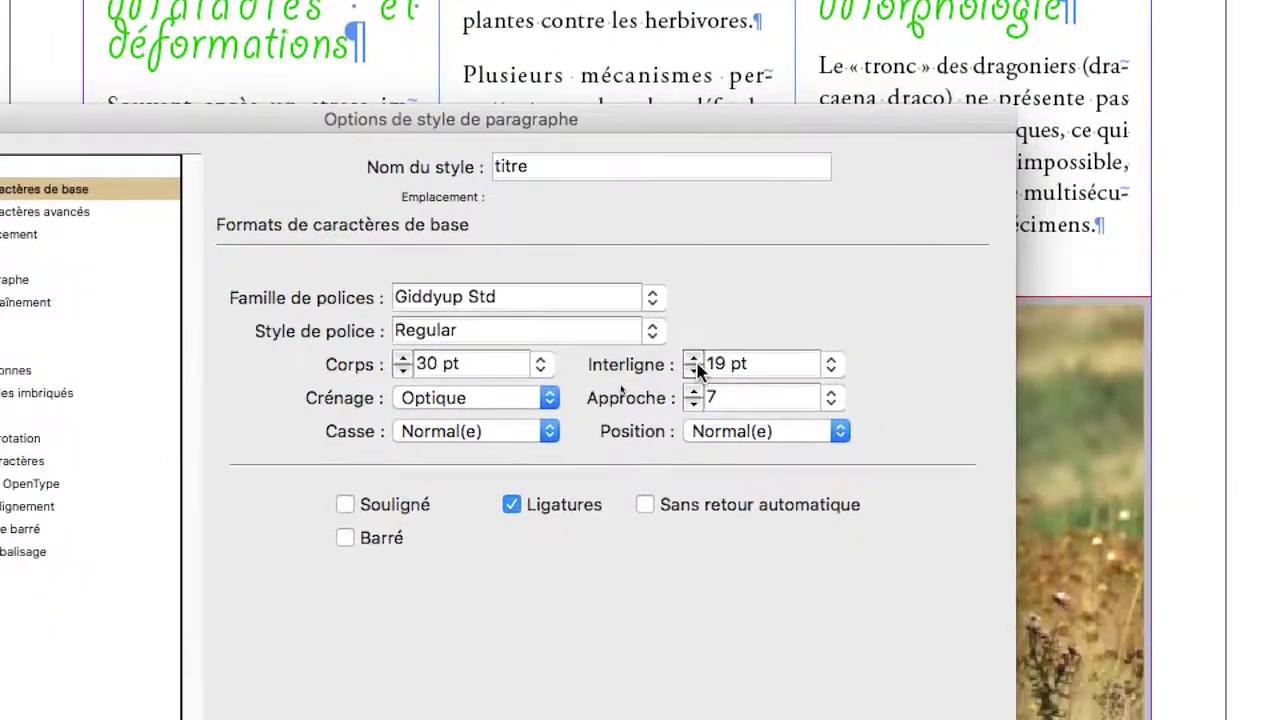
pyautogui.click(723, 440)
pyautogui.click(723, 440)
pyautogui.click(723, 440)
pyautogui.click(723, 440)
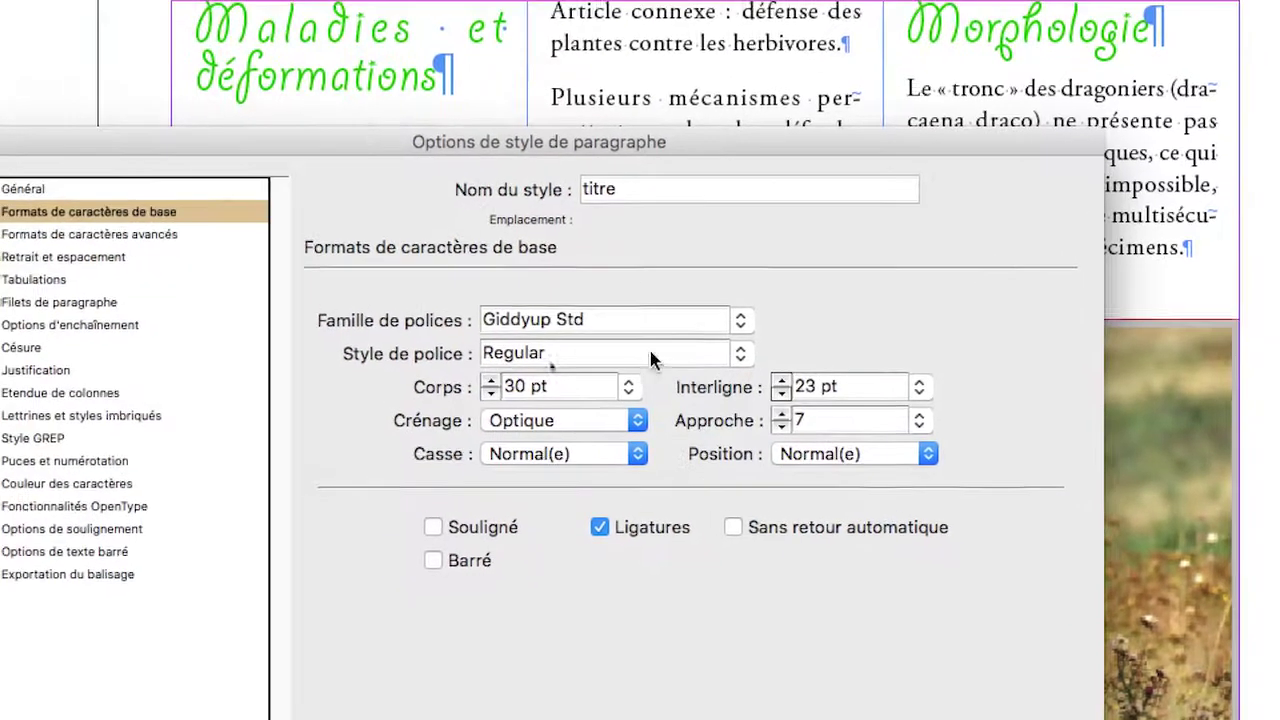
# Step: Try other font families for the titre style, such as Grafolita Script, and stop at Helvetica Neue Regular
pyautogui.click(632, 324)
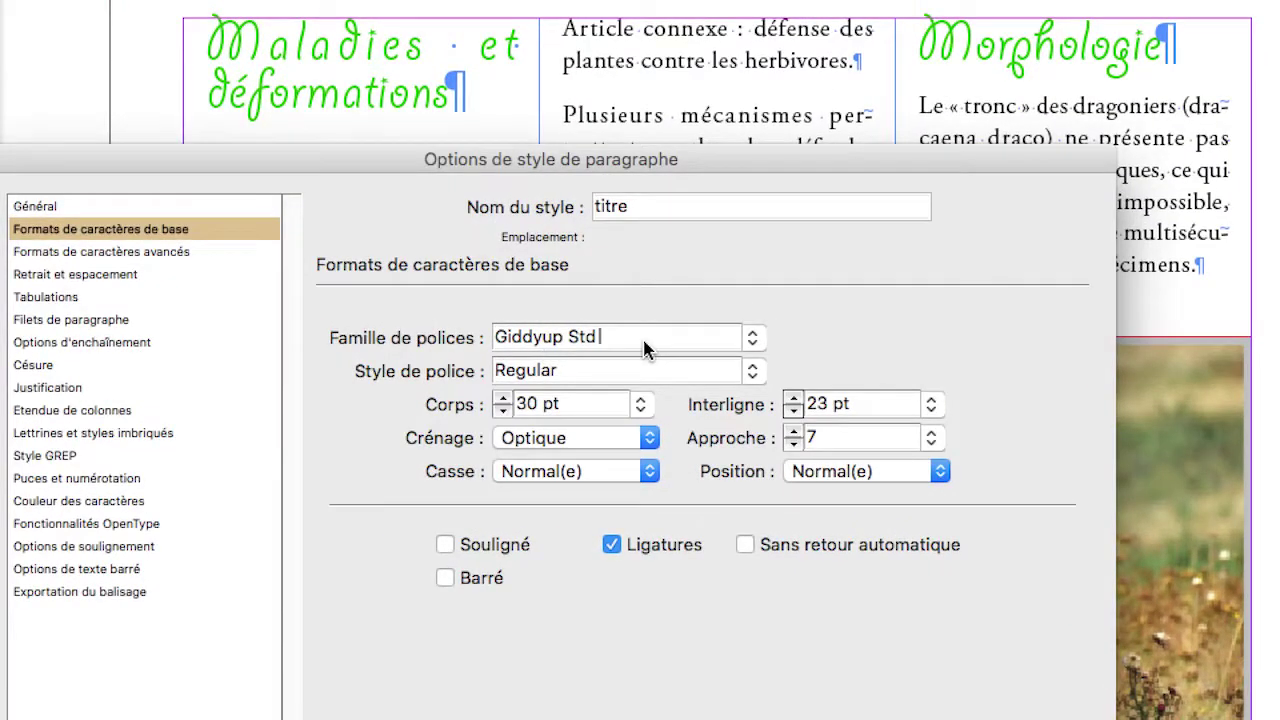
pyautogui.press('Down')
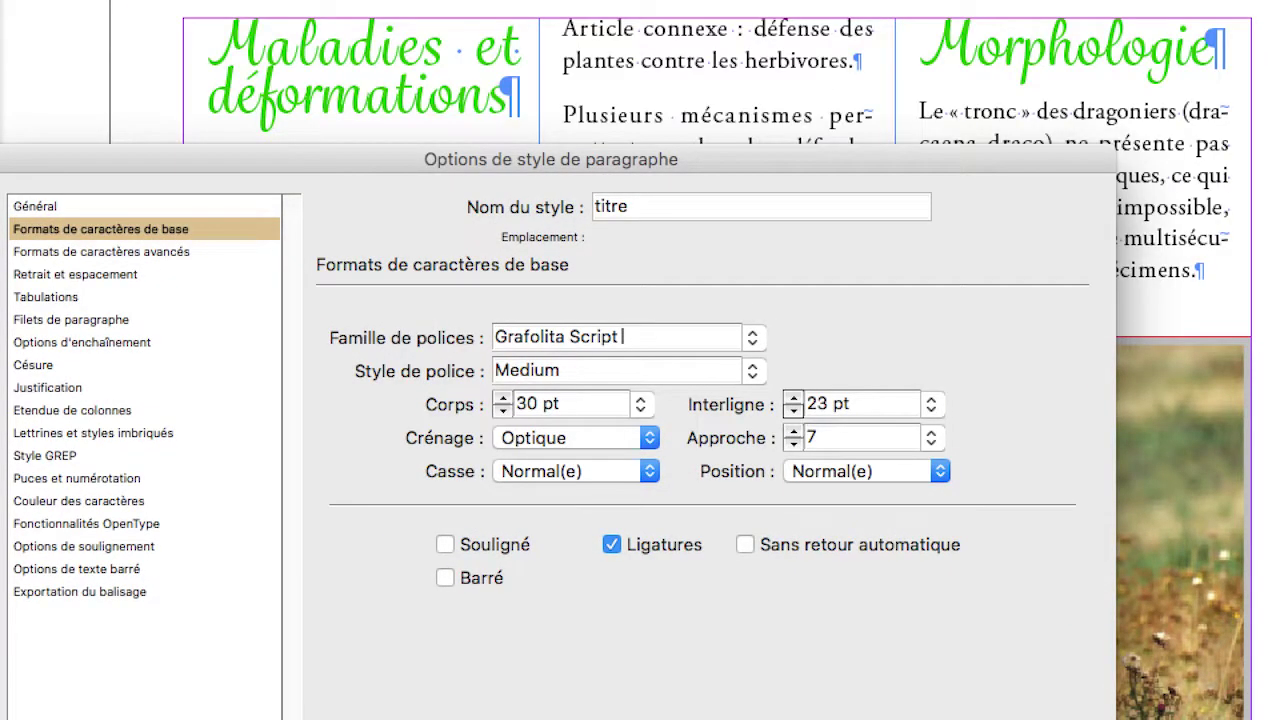
pyautogui.press('Down')
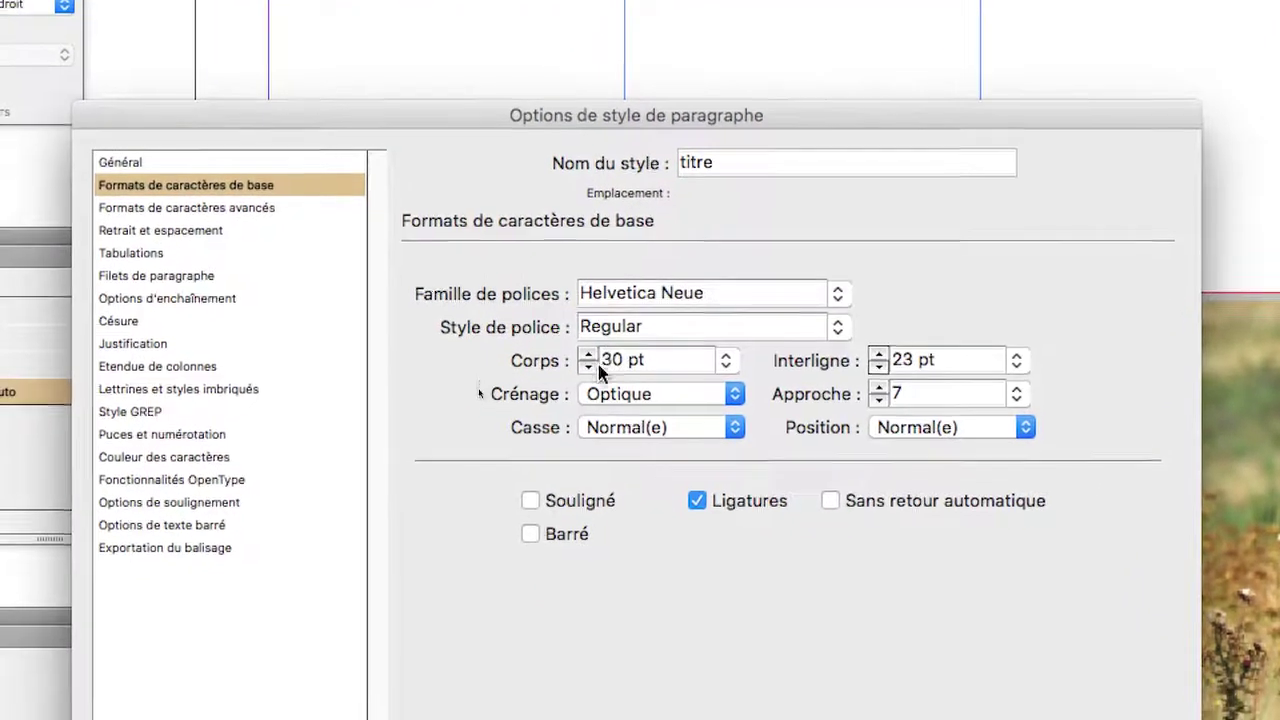
# Step: Reduce the titre style's font size to 18 pt
pyautogui.click(503, 413)
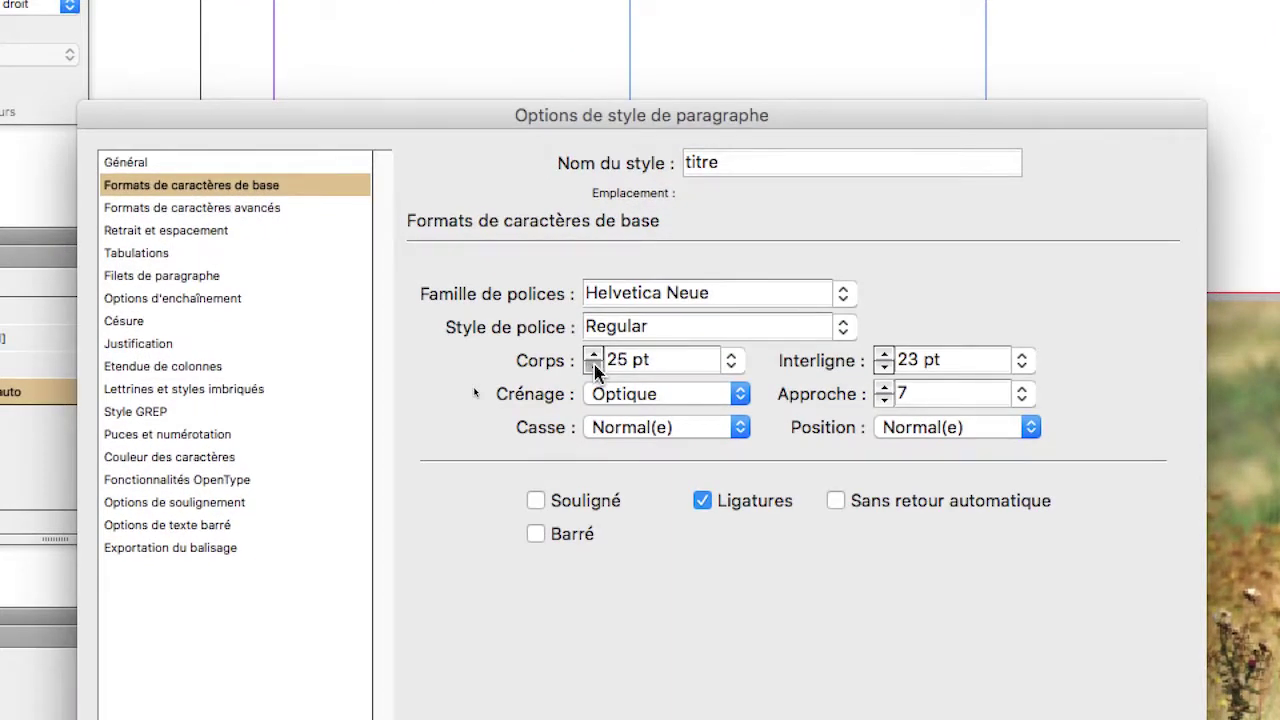
pyautogui.click(594, 367)
pyautogui.click(594, 367)
pyautogui.click(594, 367)
pyautogui.click(594, 367)
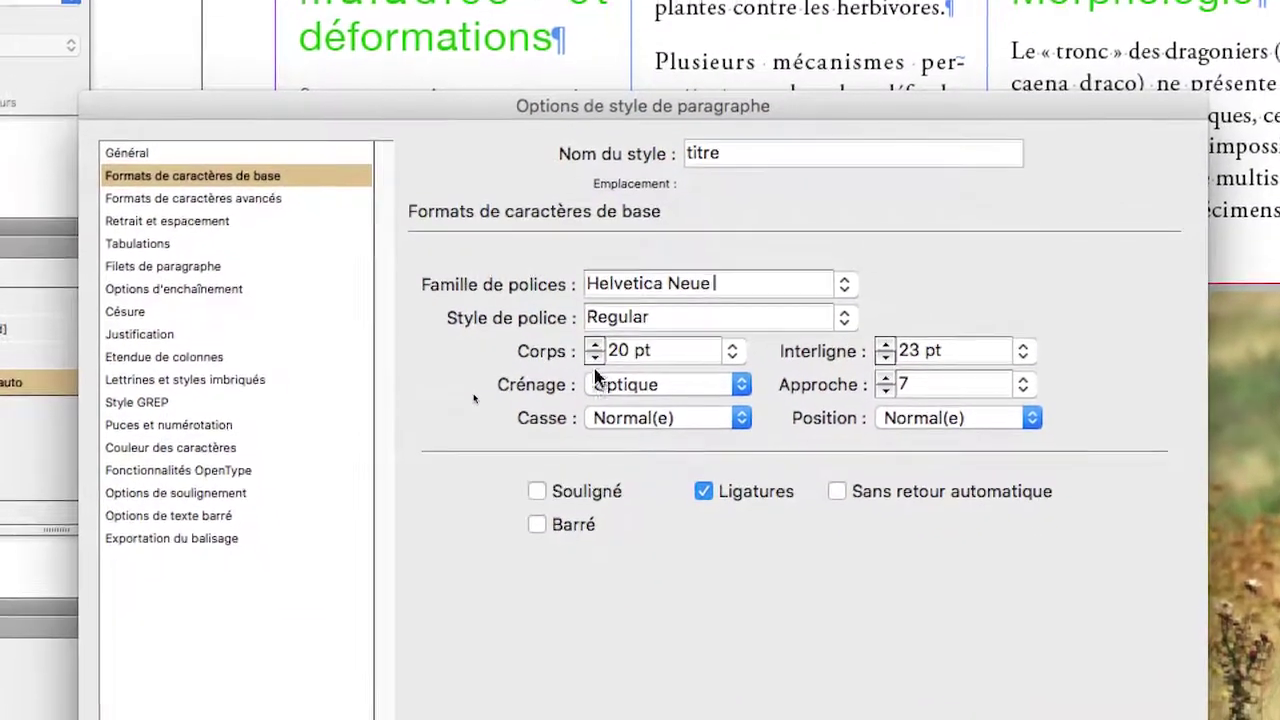
pyautogui.click(599, 554)
pyautogui.click(597, 366)
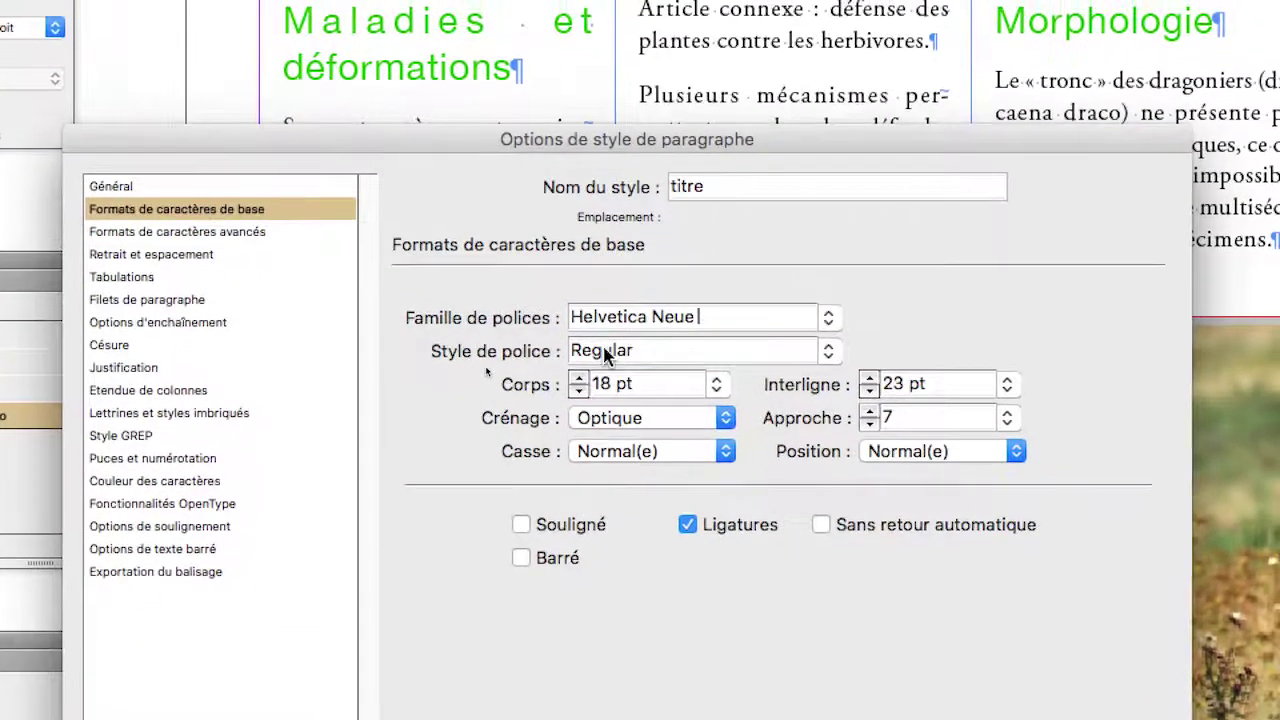
# Step: Change the titre style's font family to Impact Regular
pyautogui.press('Down')
pyautogui.press('Down')
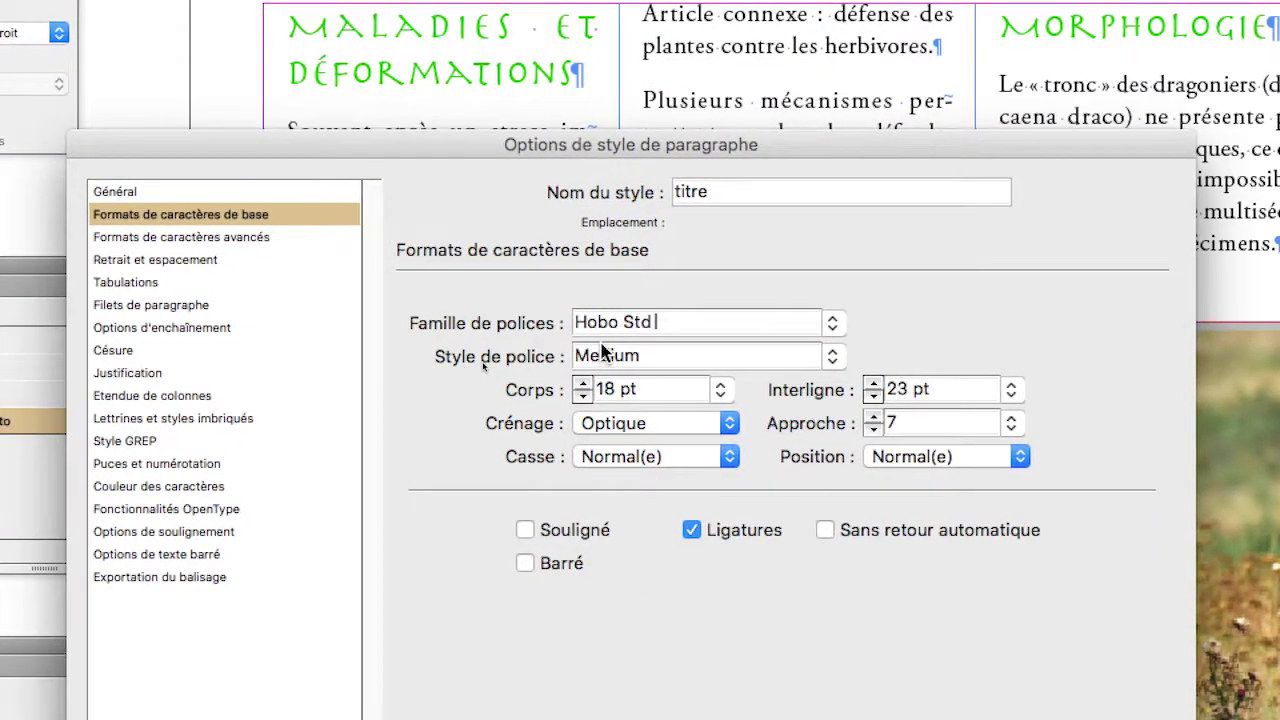
pyautogui.press('Down')
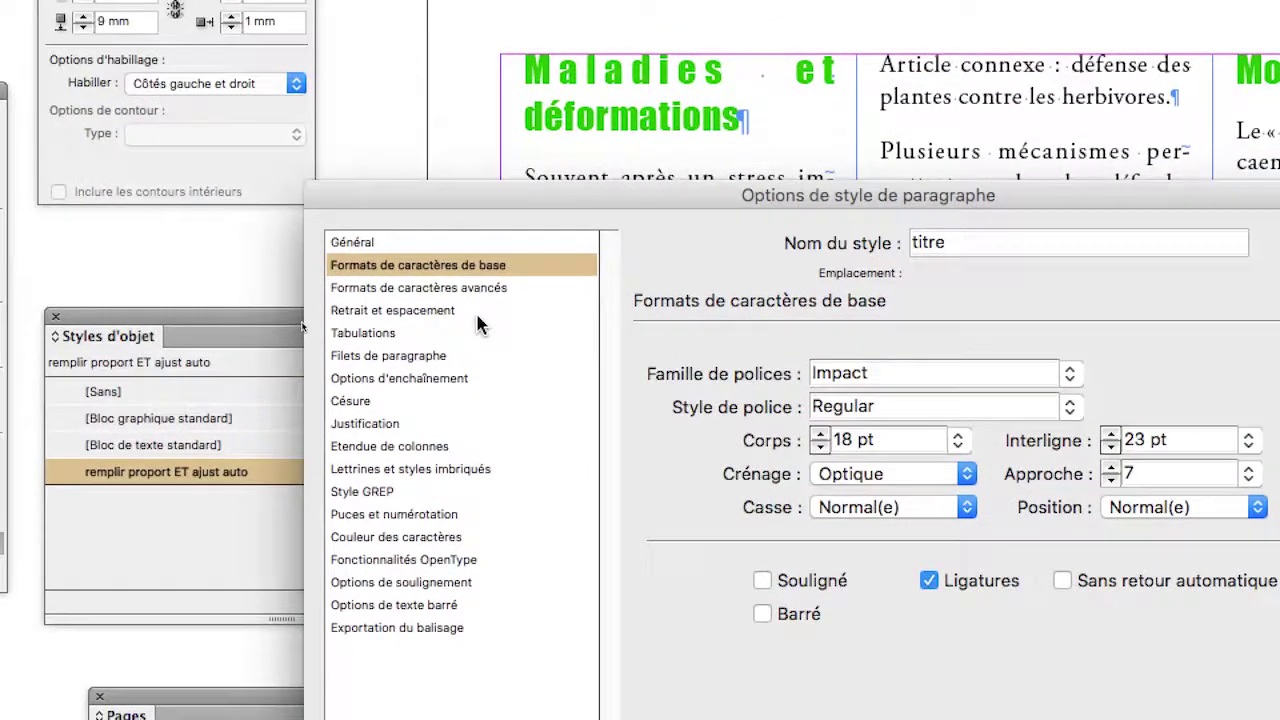
# Step: Set the titre style's paragraph alignment to Aligner à gauche
pyautogui.click(237, 259)
pyautogui.click(740, 366)
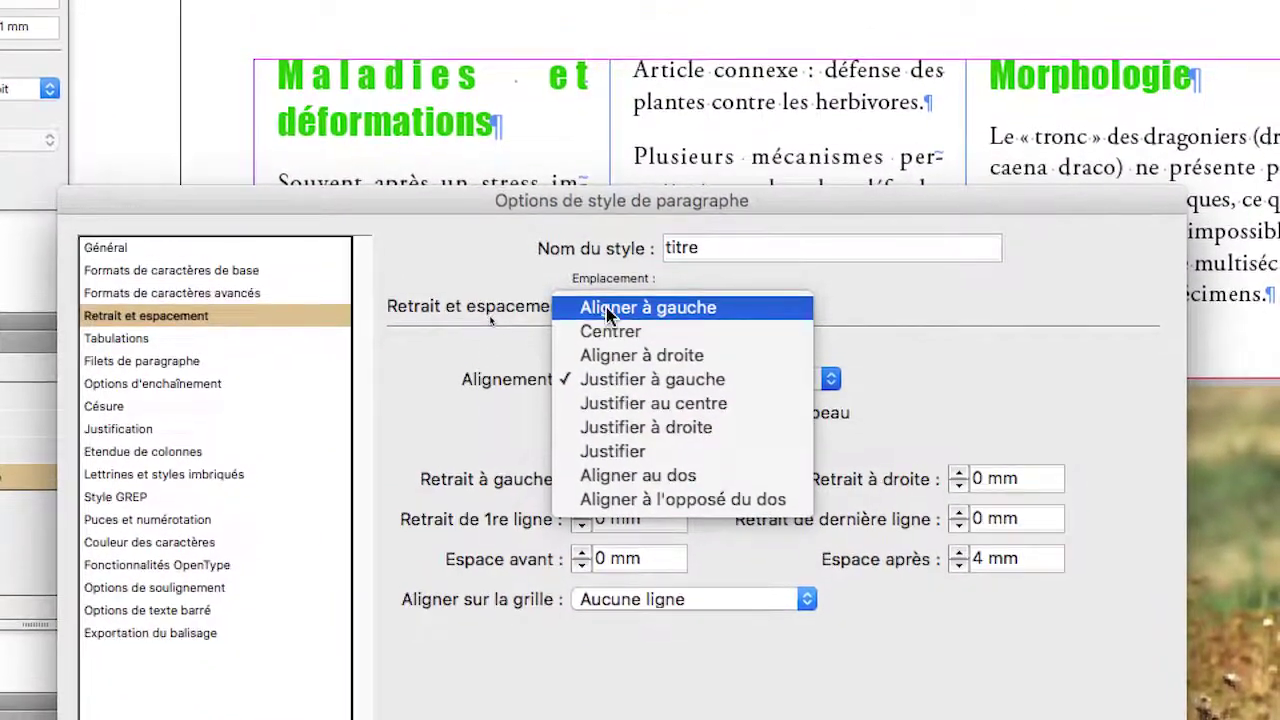
pyautogui.click(610, 310)
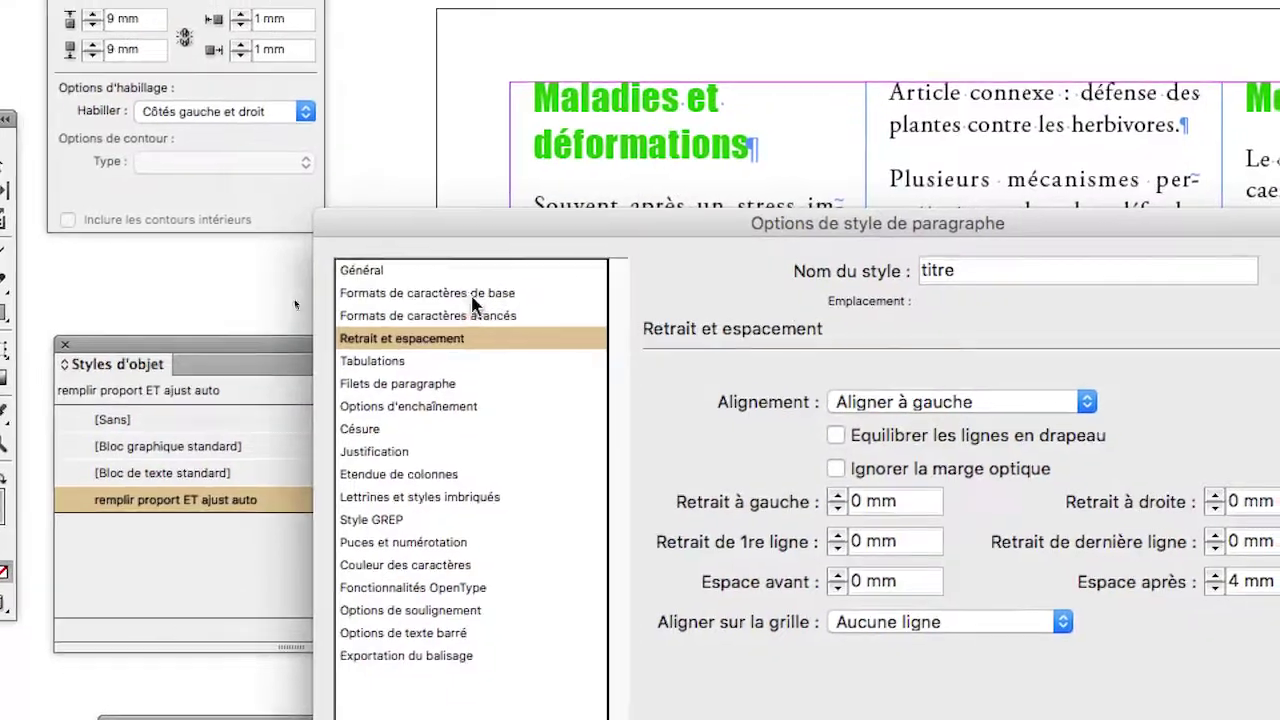
# Step: Set the titre style's tracking to 75 and check its advanced character formats
pyautogui.click(430, 253)
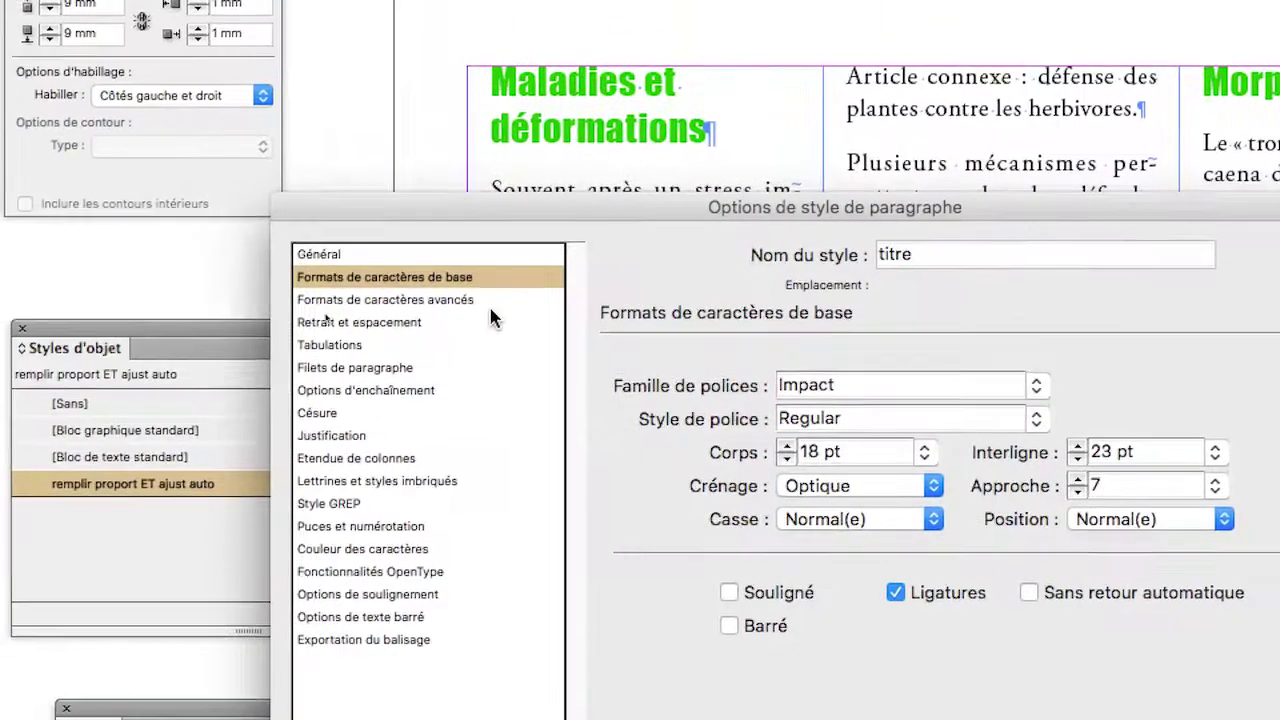
pyautogui.click(490, 304)
pyautogui.click(488, 284)
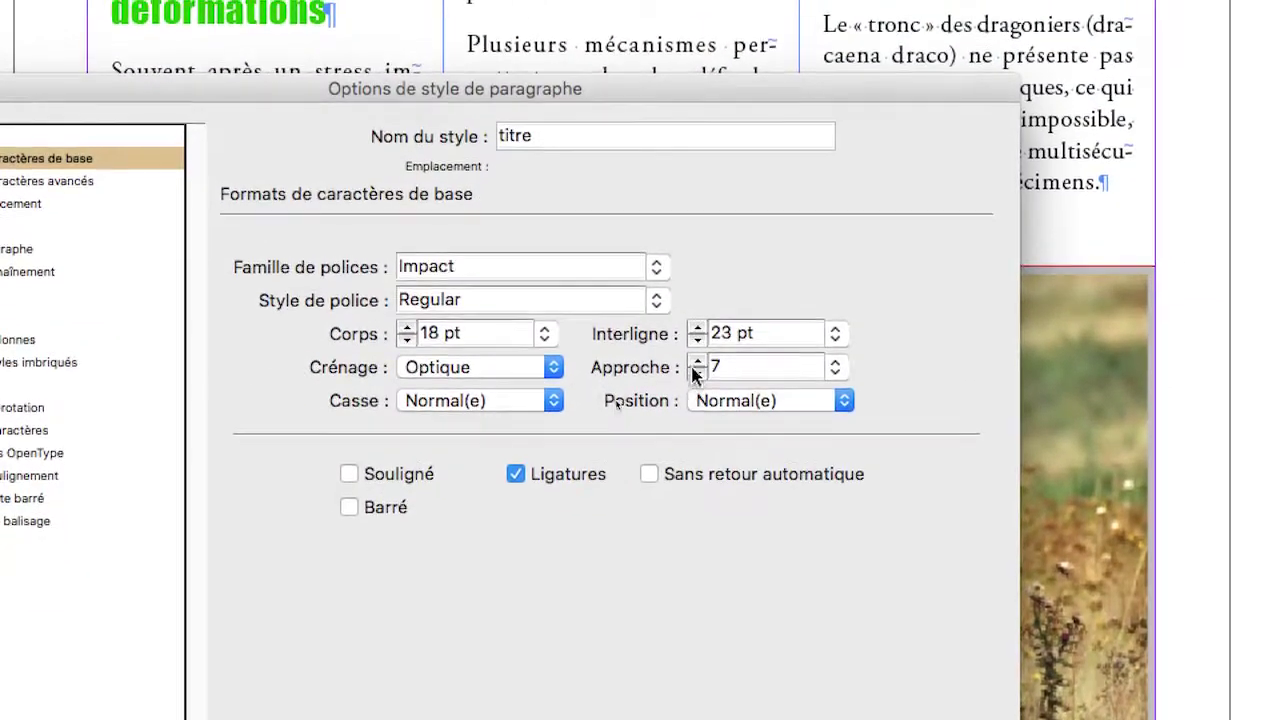
pyautogui.click(898, 376)
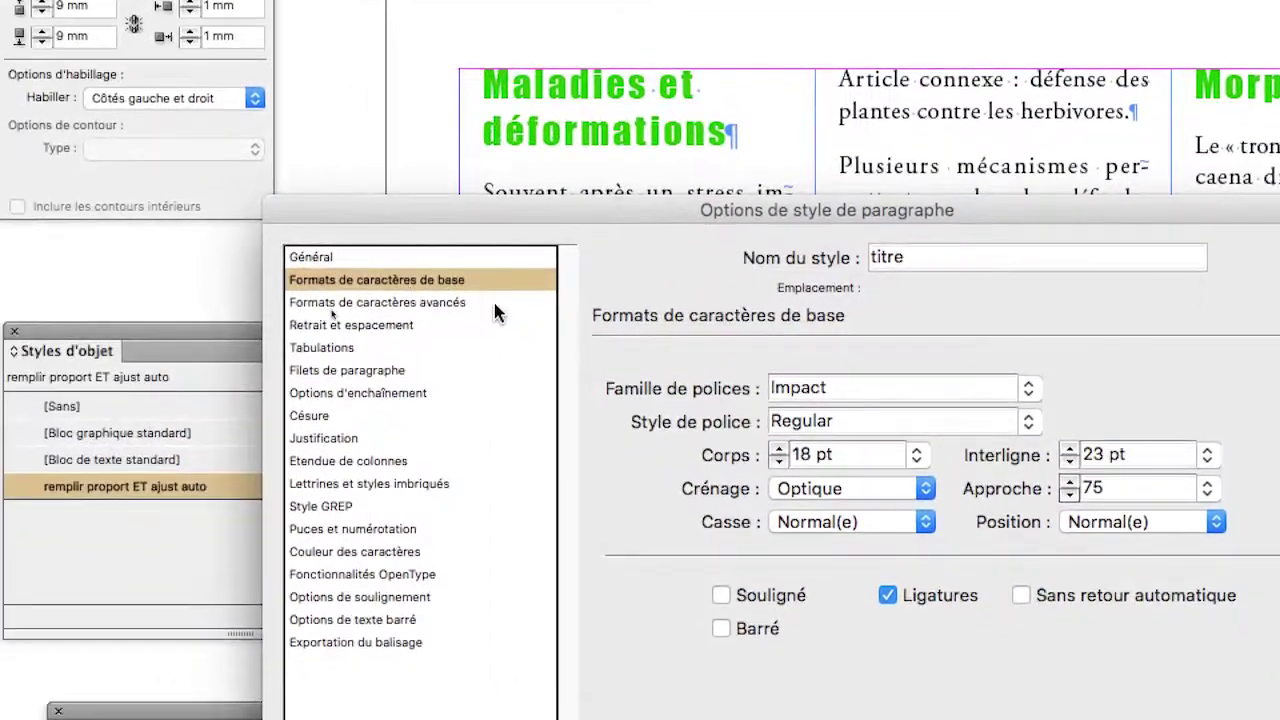
pyautogui.click(494, 305)
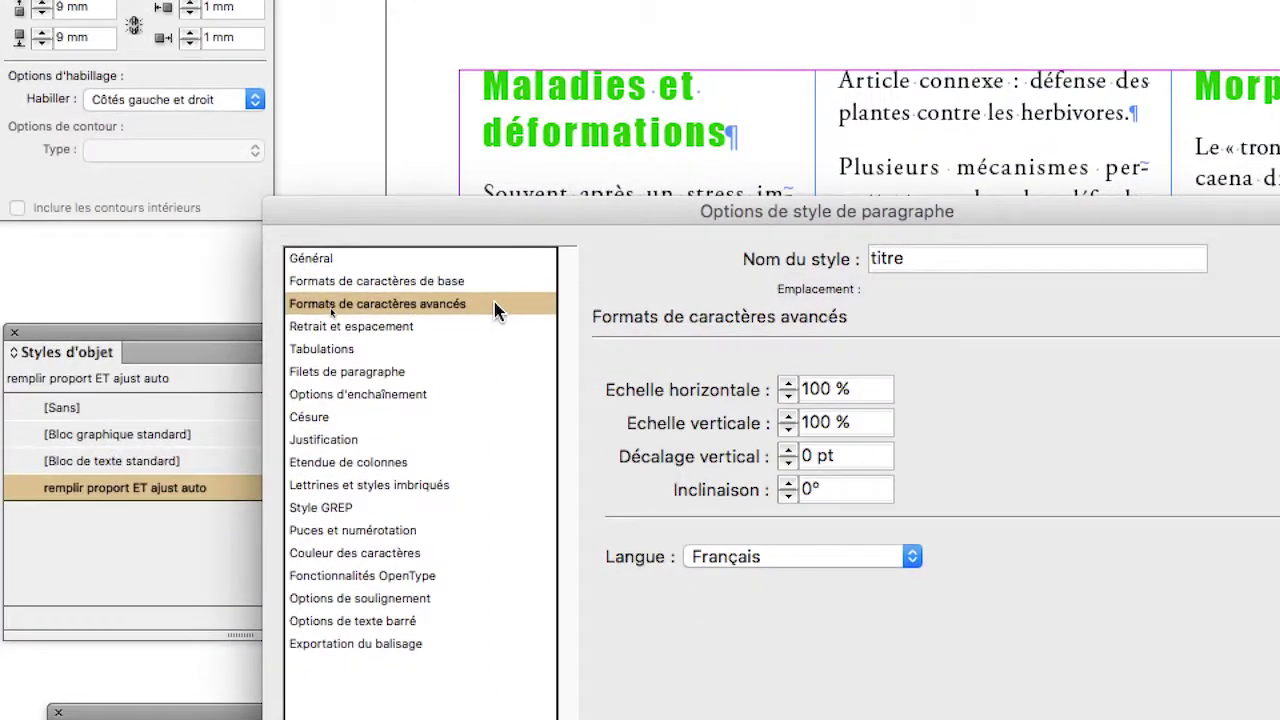
pyautogui.click(482, 281)
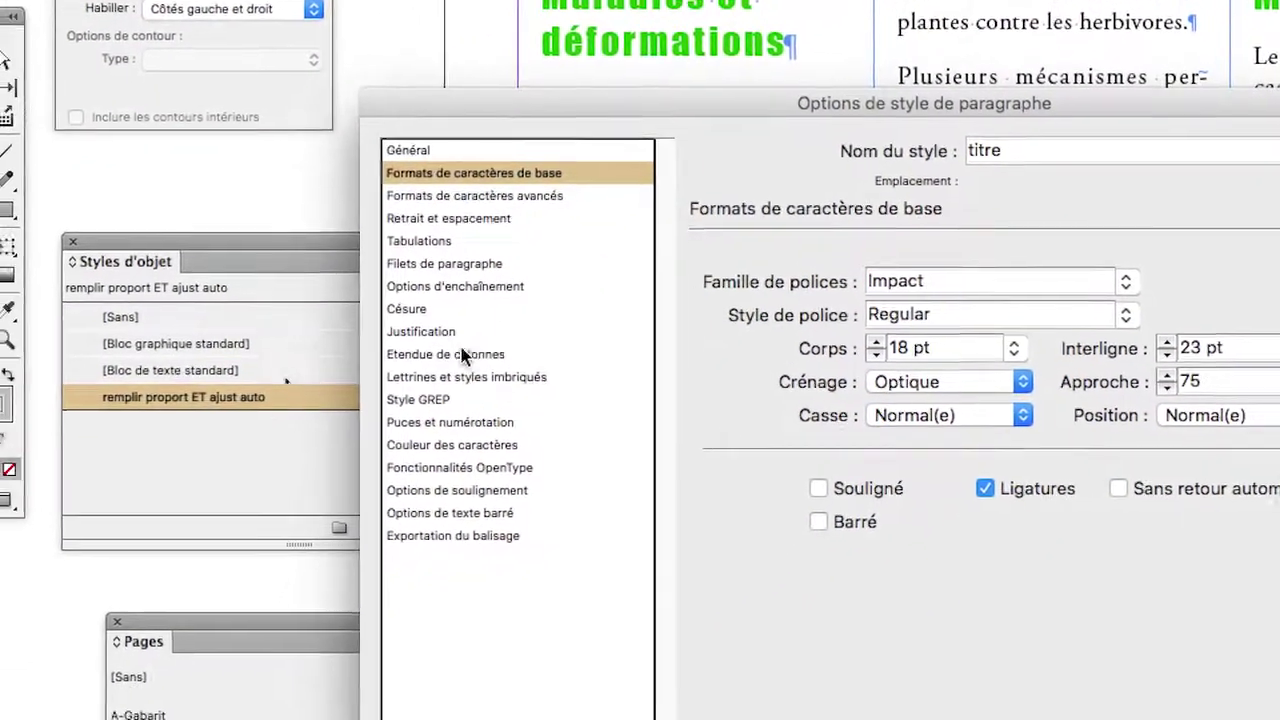
# Step: Try the magenta C=0 M=100 J=0 N=0 and yellow C=0 M=0 J=100 N=0 swatches as the titre style's character colour
pyautogui.click(488, 444)
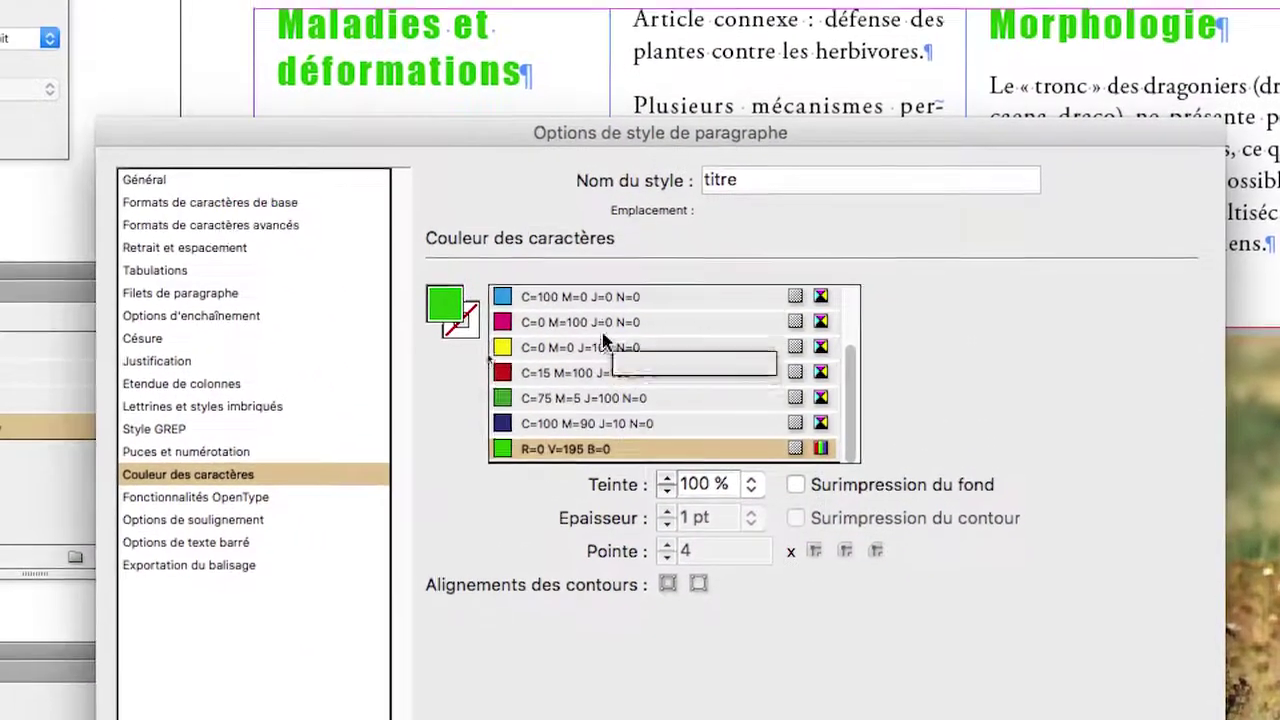
pyautogui.click(593, 273)
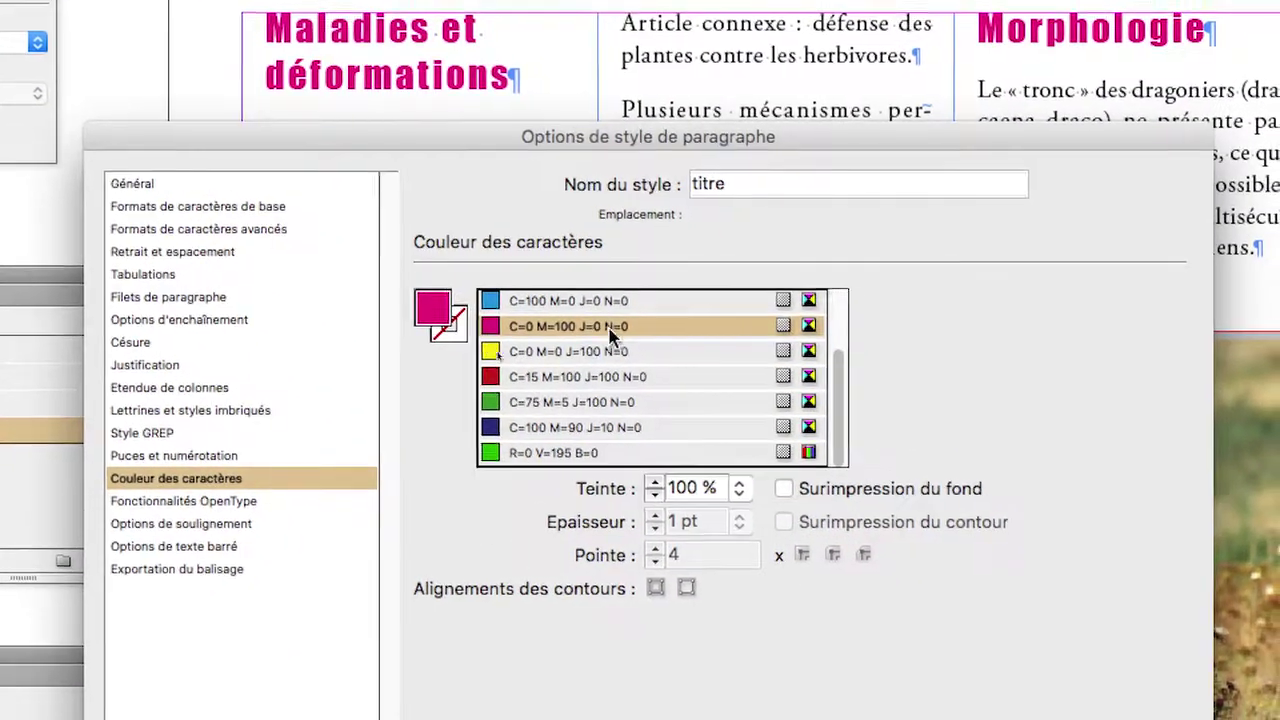
pyautogui.click(622, 358)
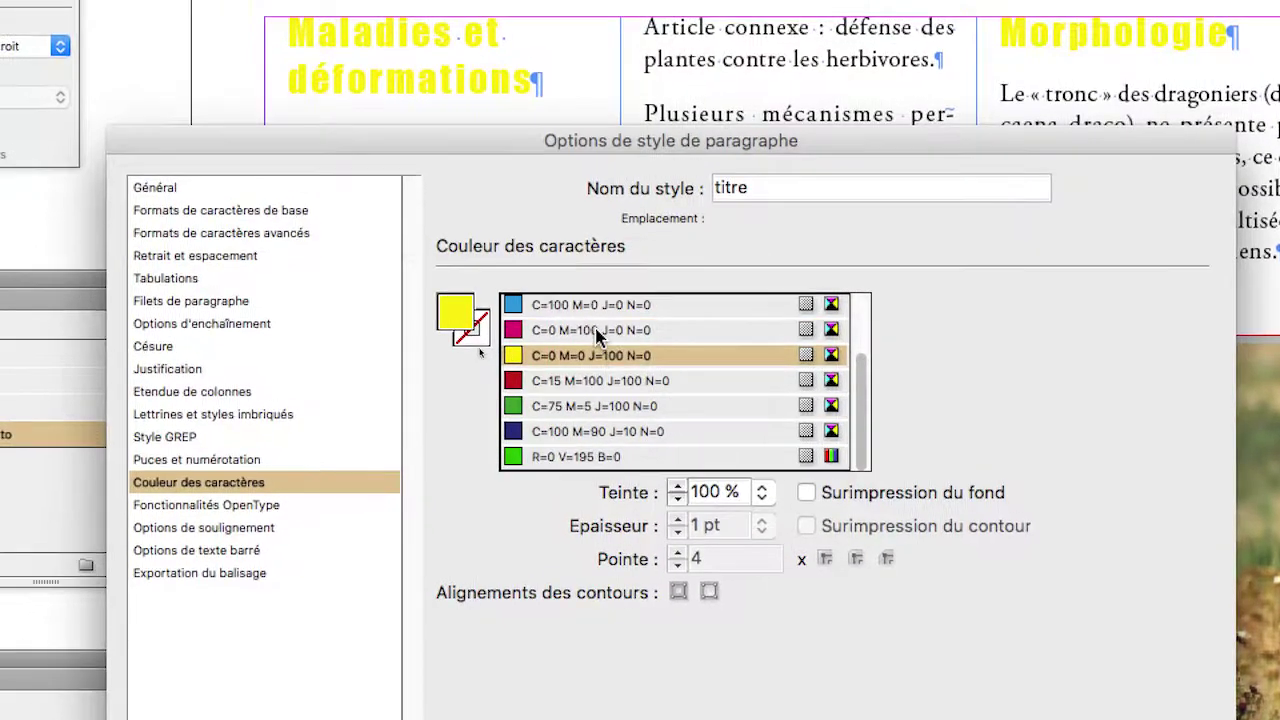
pyautogui.click(575, 316)
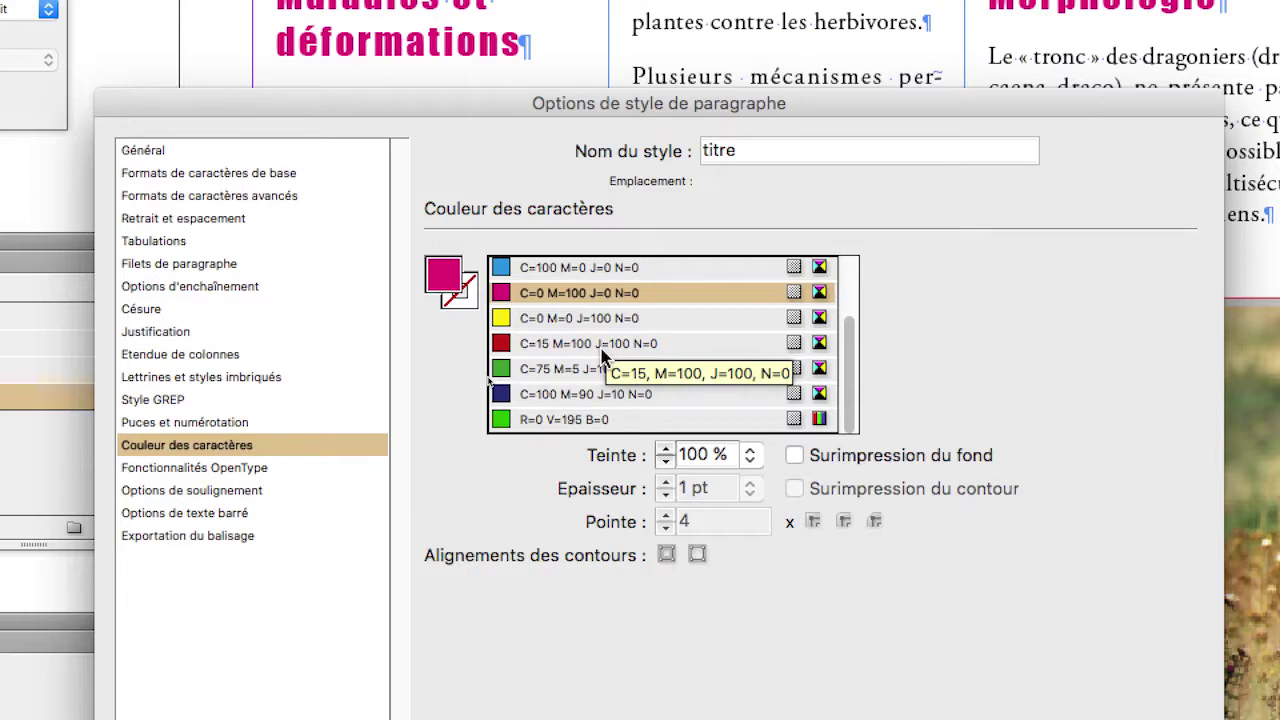
# Step: Set the titre style's character colour to the [Noir] swatch with a 40 % tint
pyautogui.scroll(2, 601, 355)
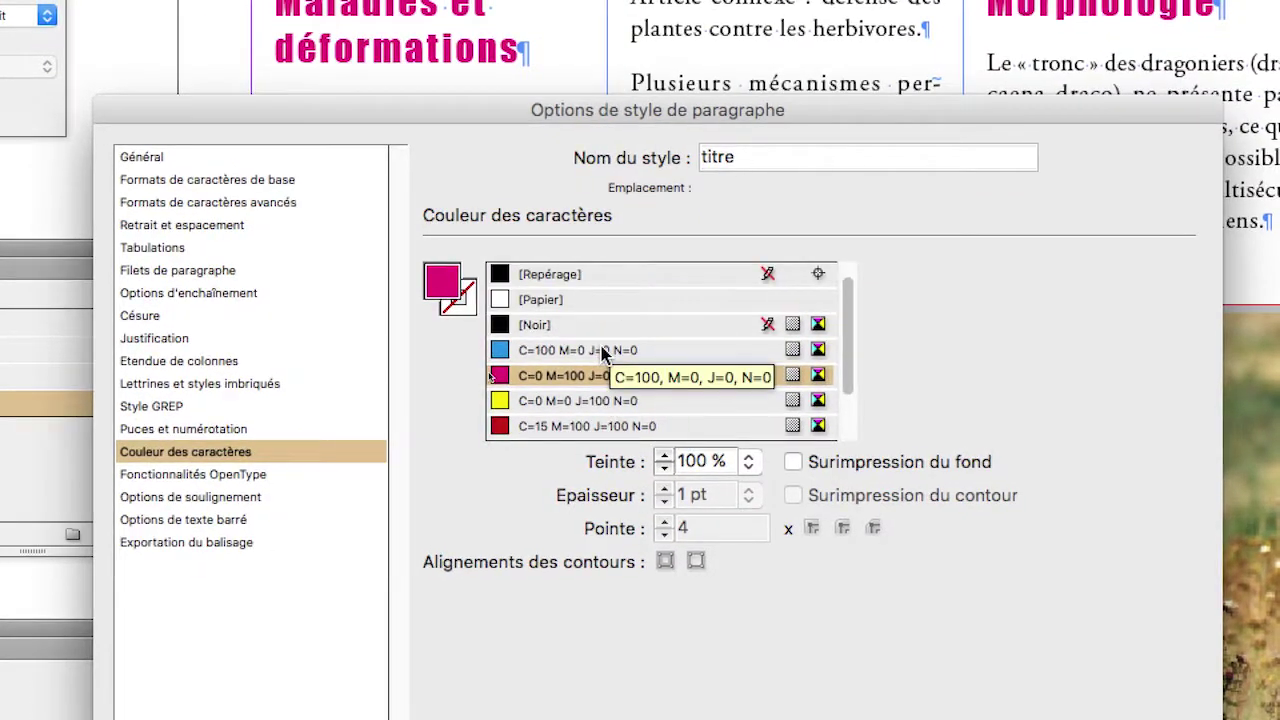
pyautogui.click(601, 324)
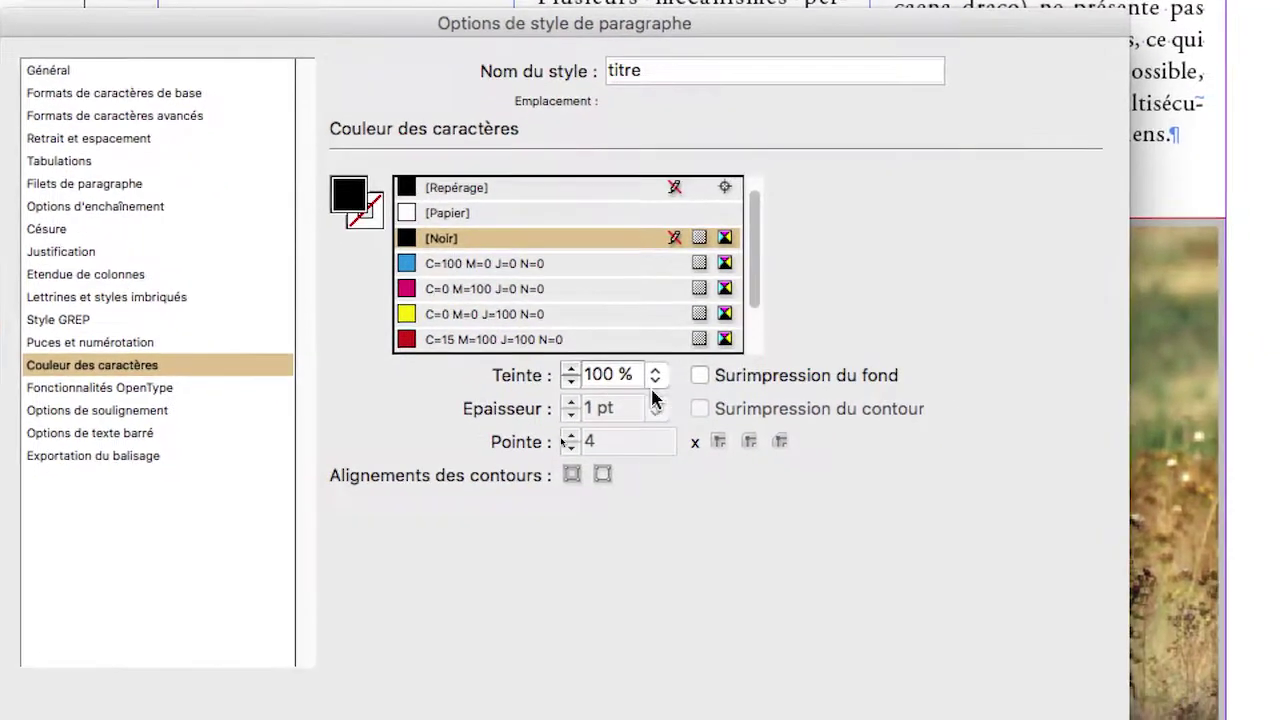
pyautogui.click(654, 375)
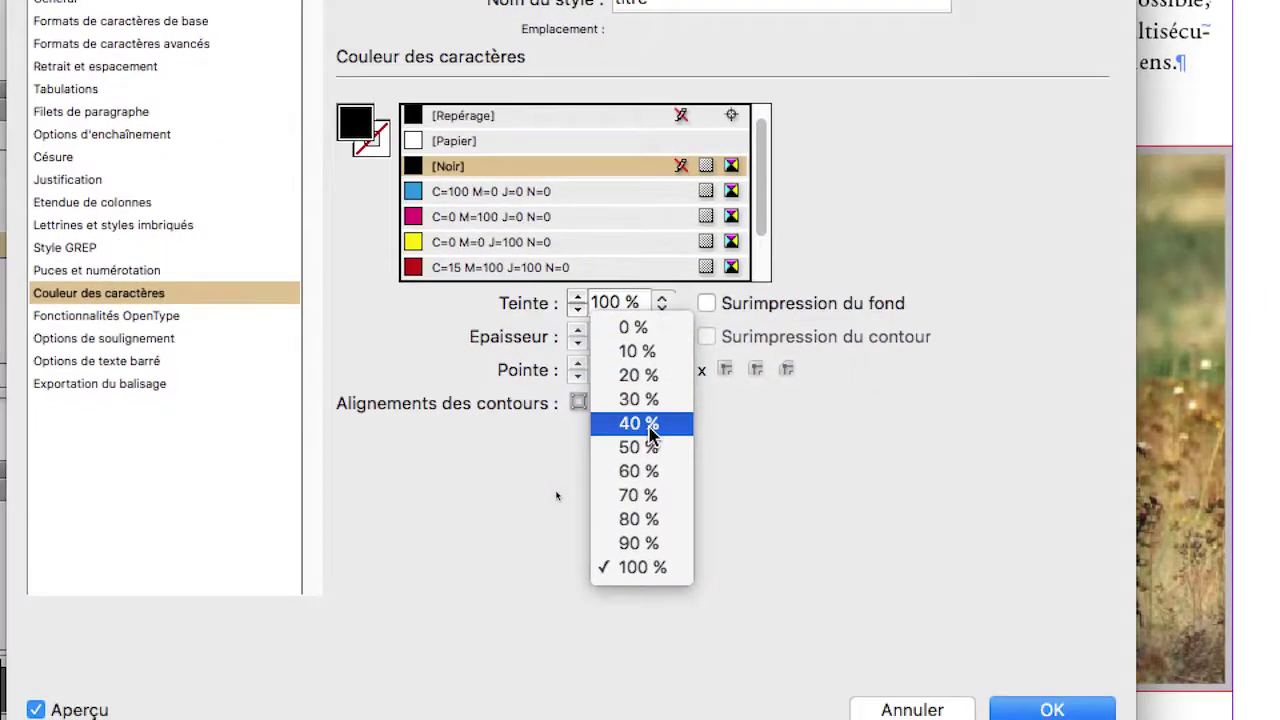
pyautogui.click(625, 499)
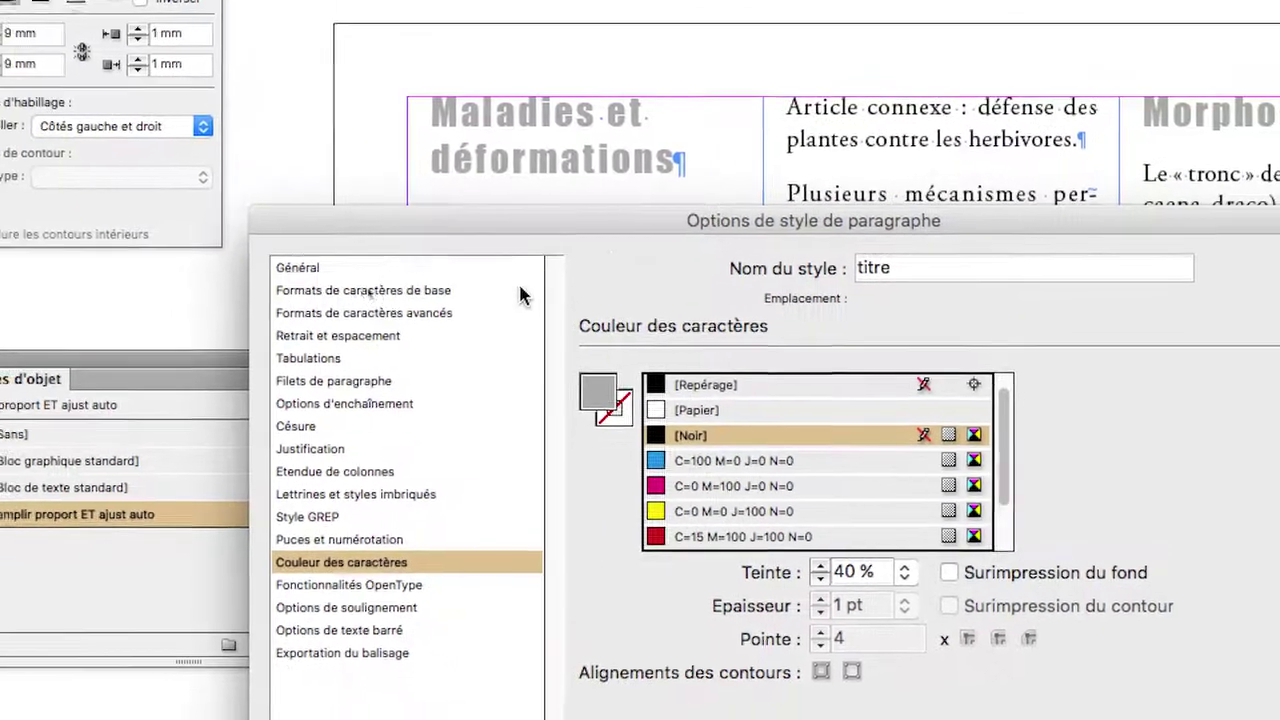
# Step: Set the titre style's font family to Iowan Old Style with the Black font style
pyautogui.click(409, 329)
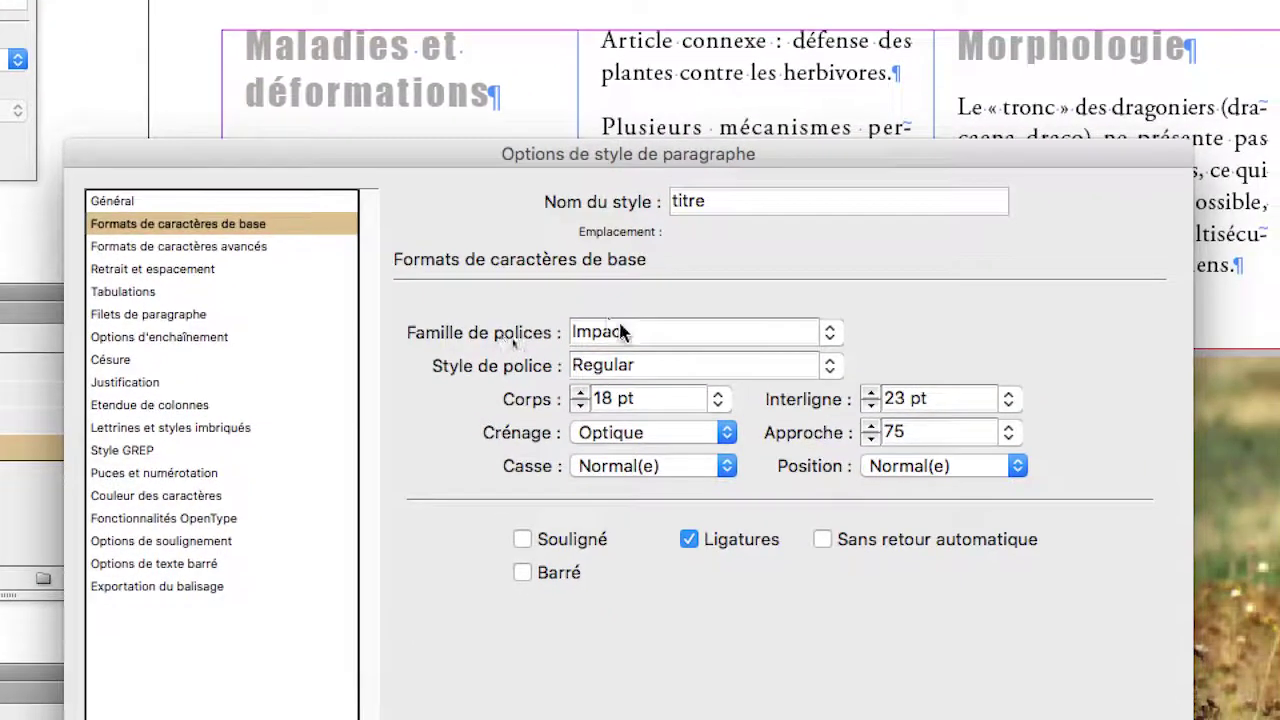
pyautogui.click(642, 330)
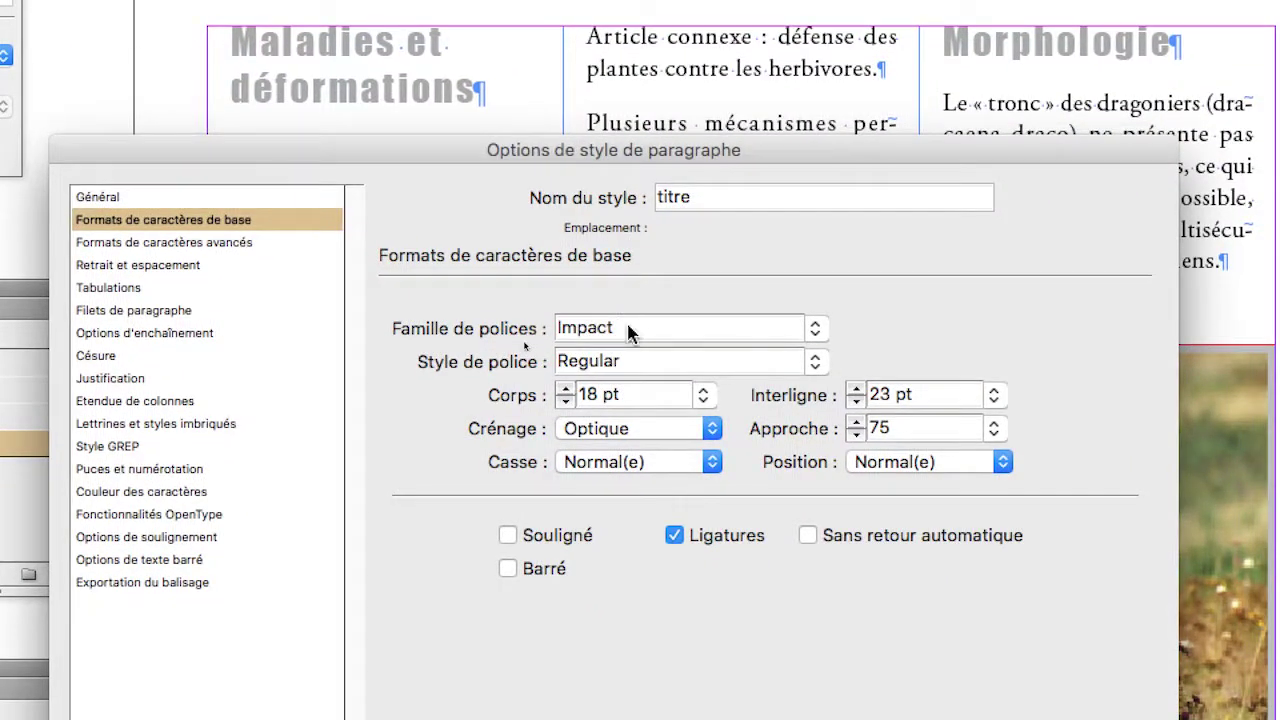
pyautogui.press('Down')
pyautogui.press('Down')
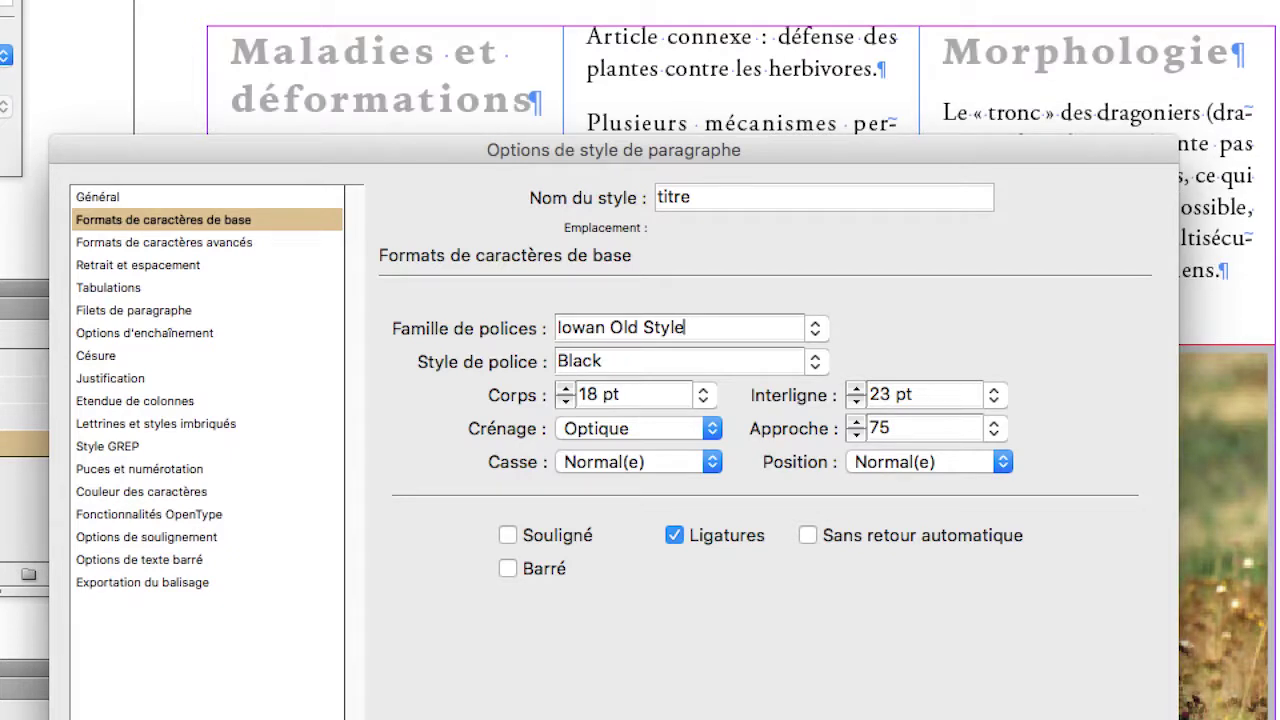
pyautogui.press('Down')
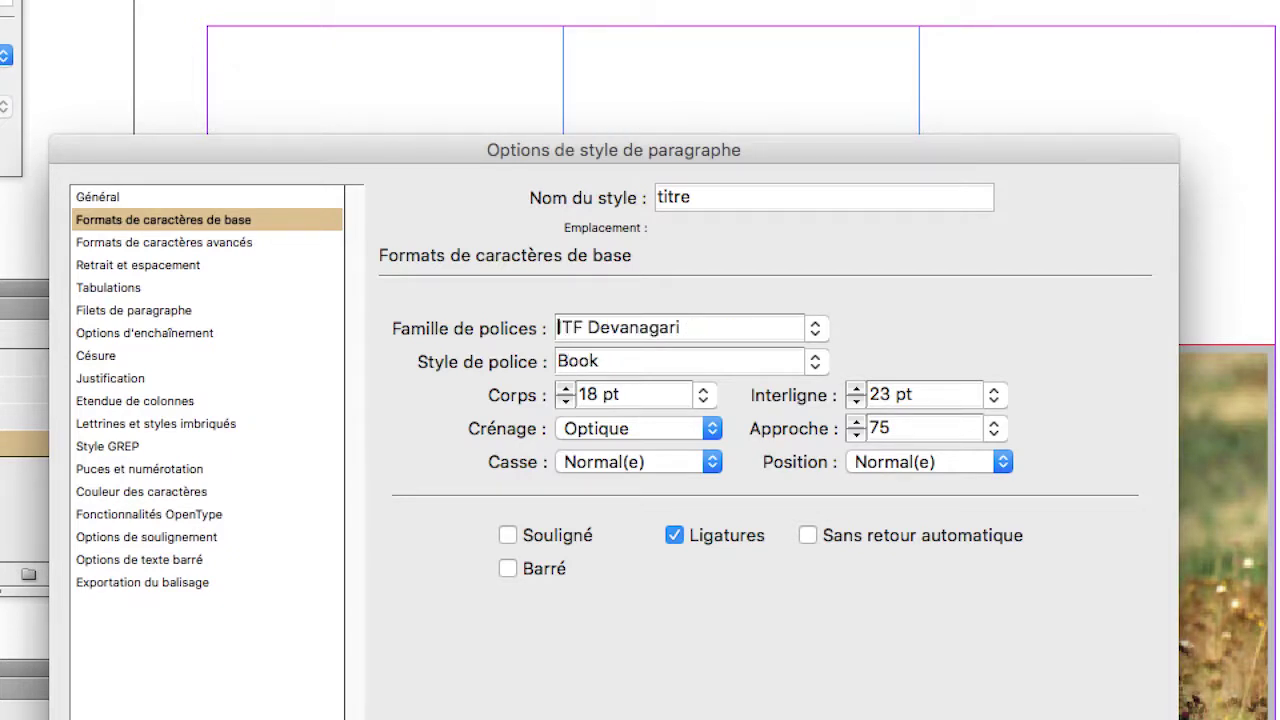
pyautogui.press('Up')
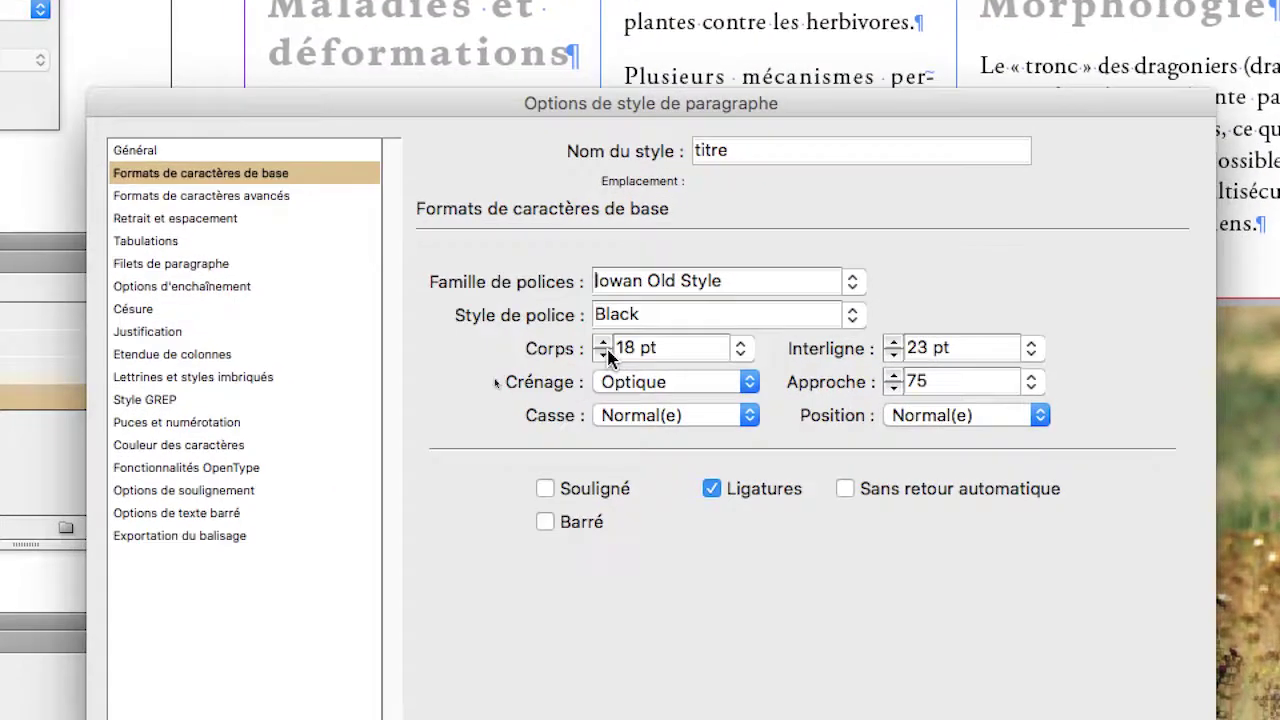
# Step: Set the titre style's font size to 16 pt and its leading to 17 pt
pyautogui.click(565, 400)
pyautogui.click(565, 400)
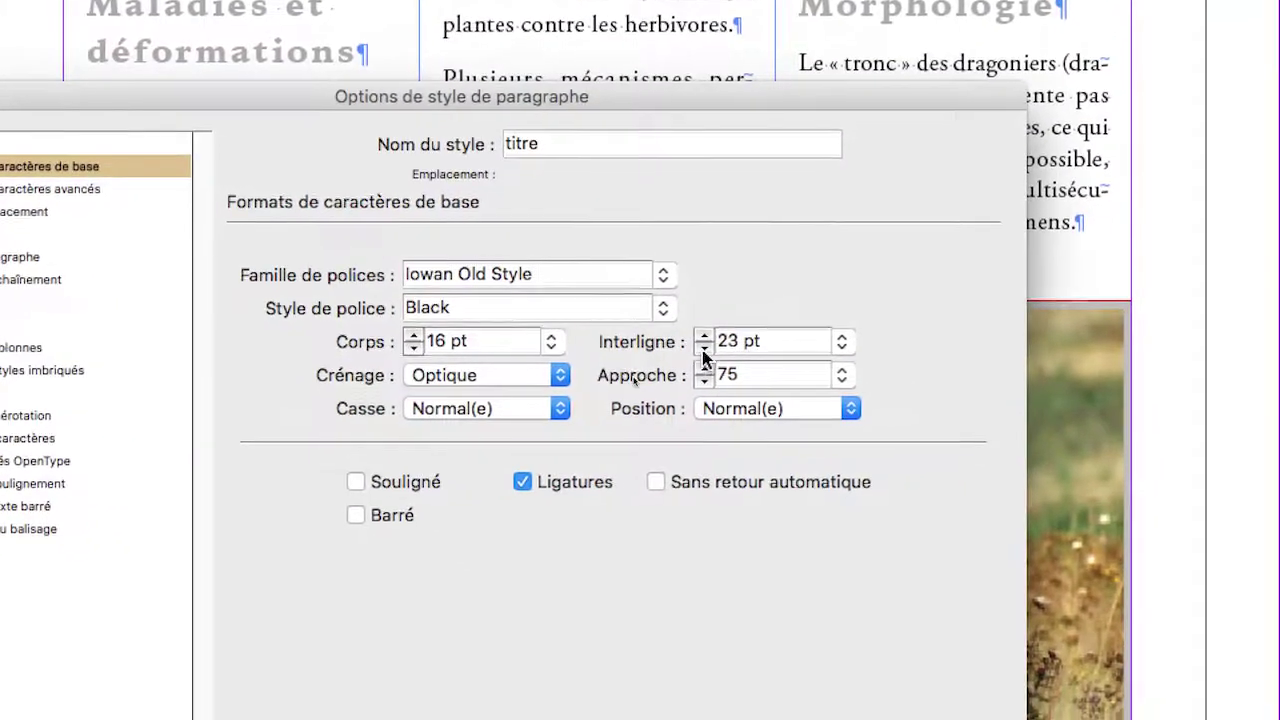
pyautogui.click(876, 416)
pyautogui.click(876, 416)
pyautogui.click(876, 416)
pyautogui.click(703, 351)
pyautogui.click(703, 351)
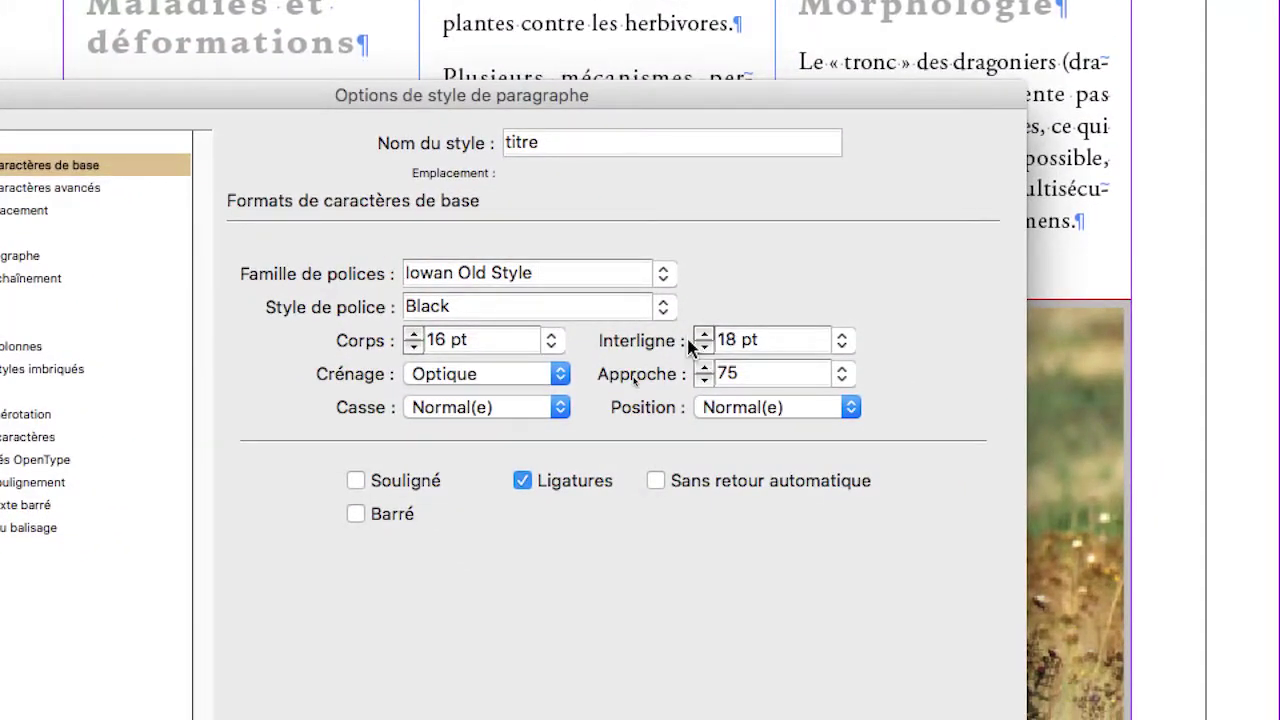
pyautogui.click(703, 351)
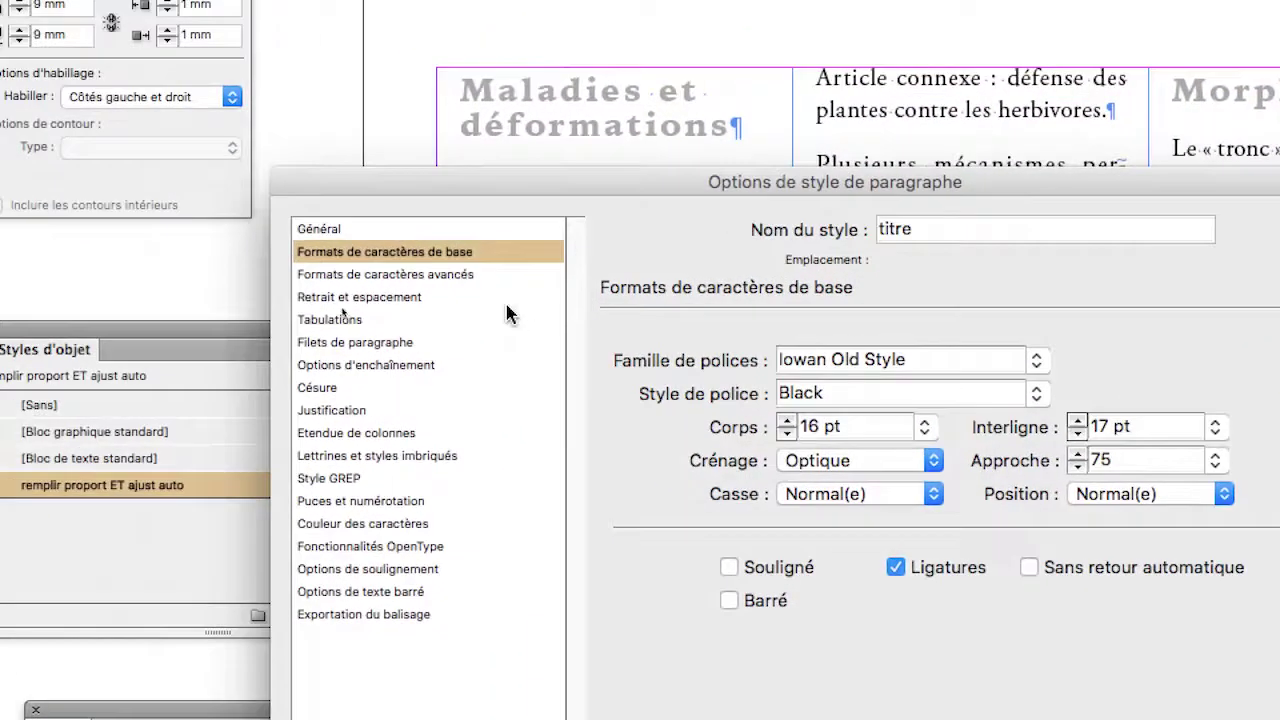
# Step: Set the titre style's paragraph alignment to Aligner à droite
pyautogui.click(192, 262)
pyautogui.click(752, 328)
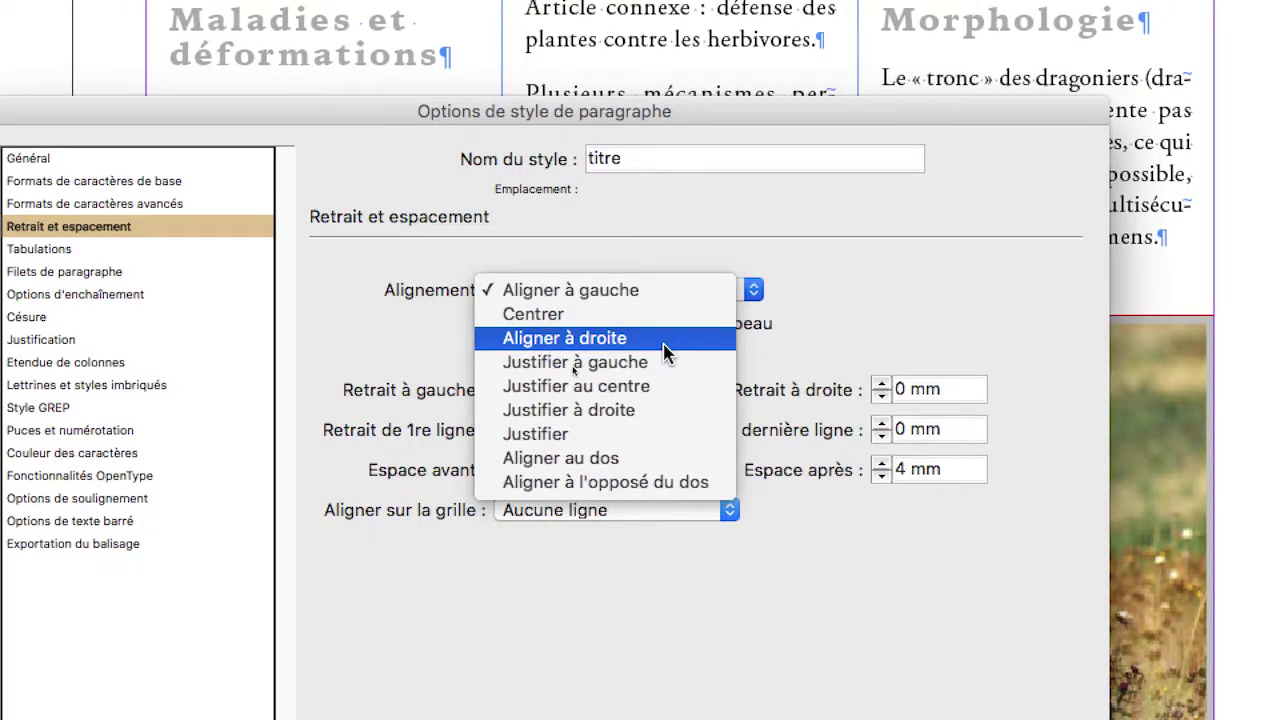
pyautogui.click(665, 352)
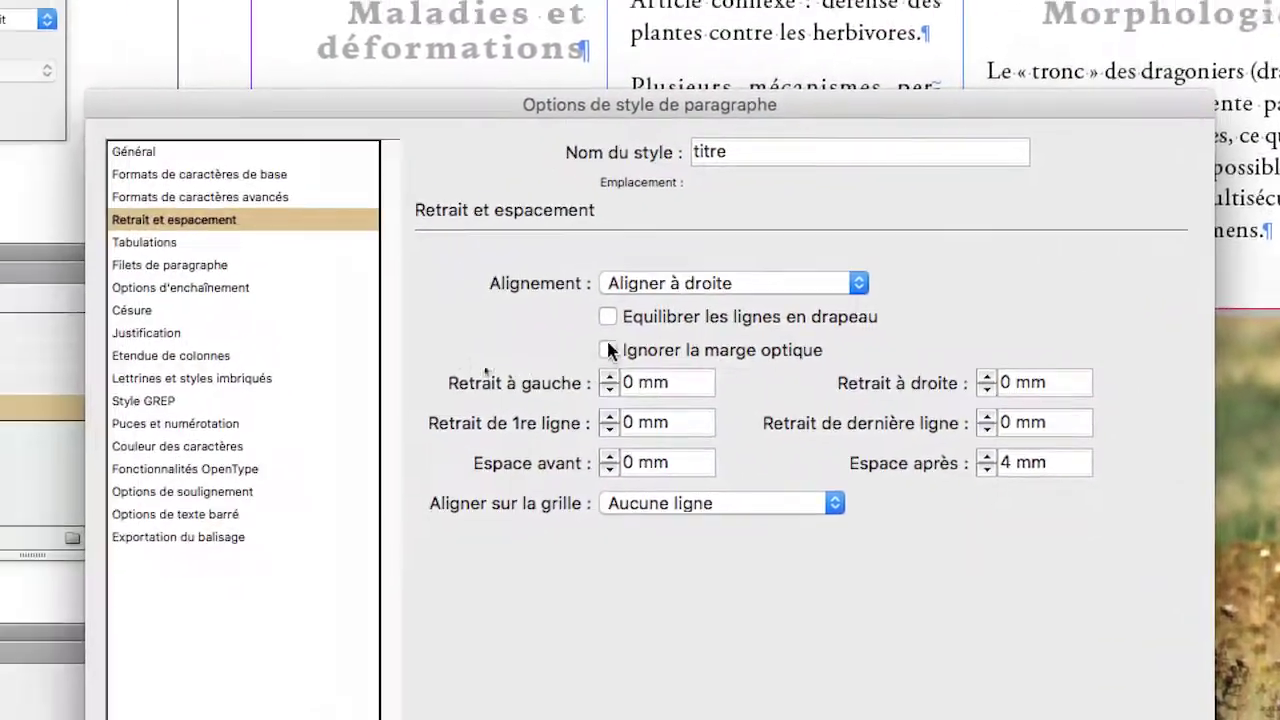
# Step: Set the titre style's tracking to 25 and compare the headings with the preview off and on
pyautogui.click(285, 176)
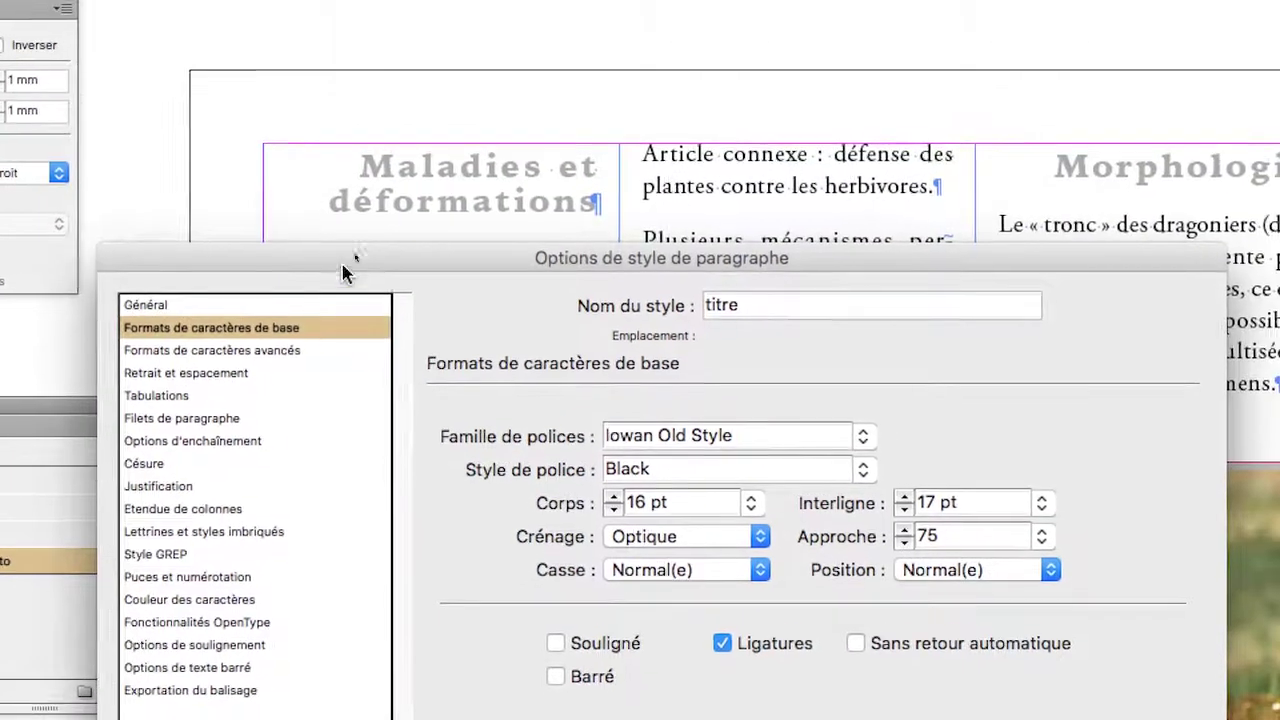
pyautogui.moveTo(387, 210); pyautogui.dragTo(405, 283)
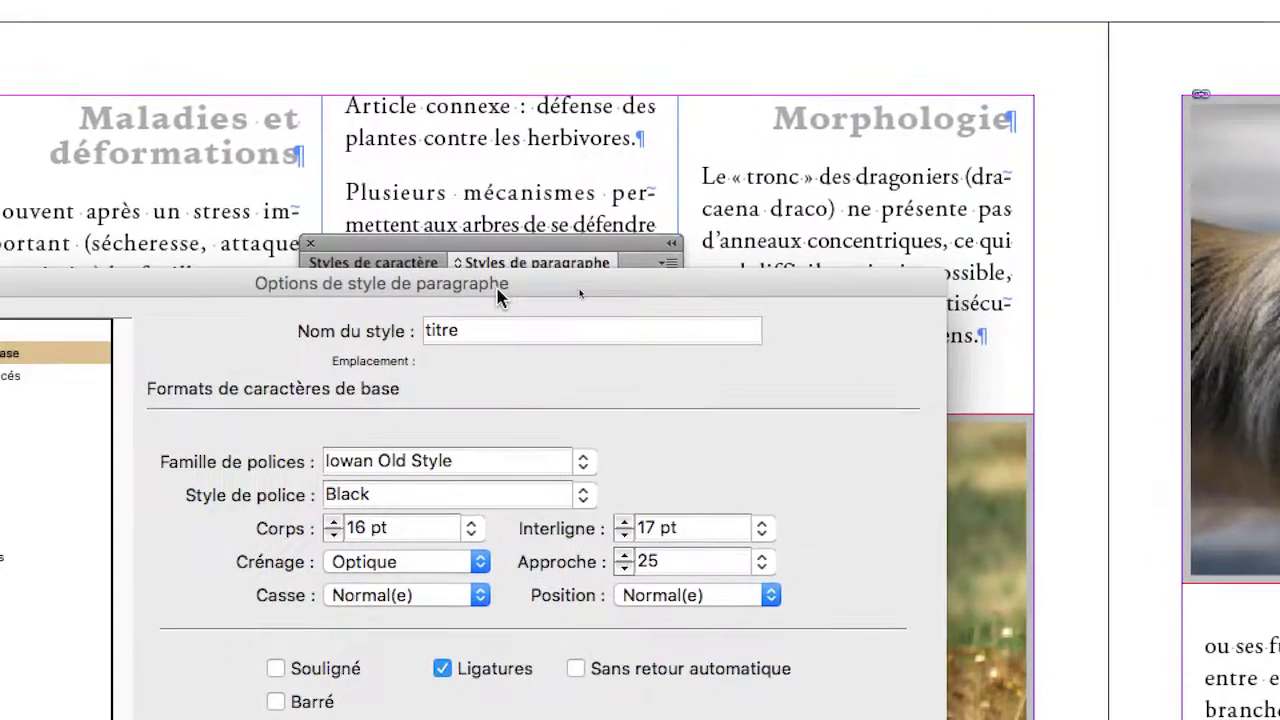
pyautogui.moveTo(414, 104); pyautogui.dragTo(361, 33)
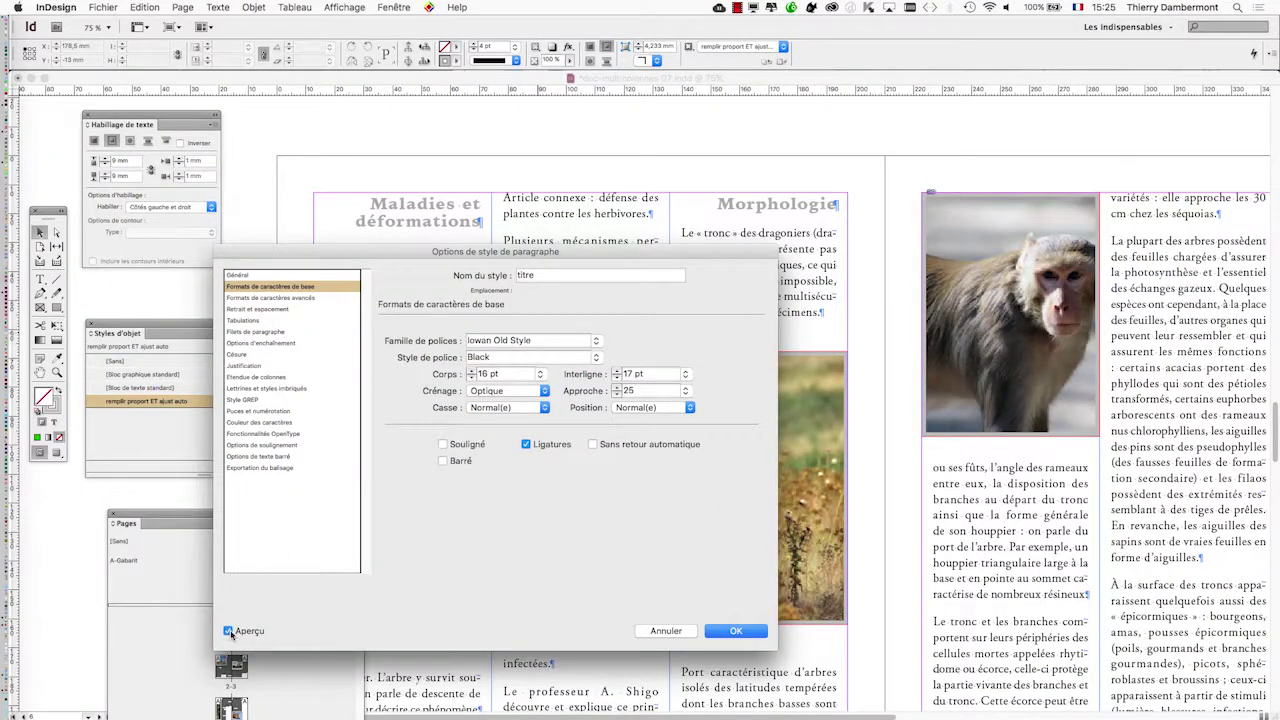
pyautogui.click(228, 631)
pyautogui.click(228, 631)
# Step: Set the titre style's font size to 18 pt and leading to 19 pt, and apply the style changes
pyautogui.click(472, 371)
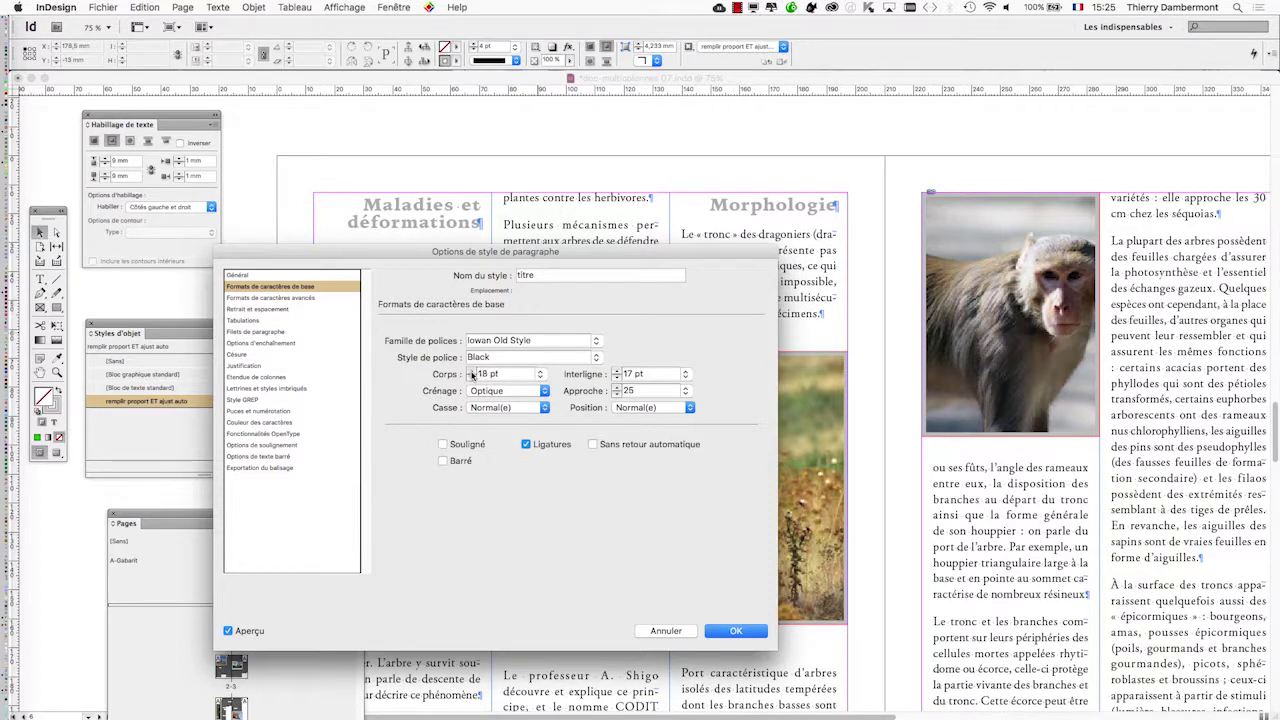
pyautogui.click(472, 377)
pyautogui.click(617, 370)
pyautogui.click(617, 370)
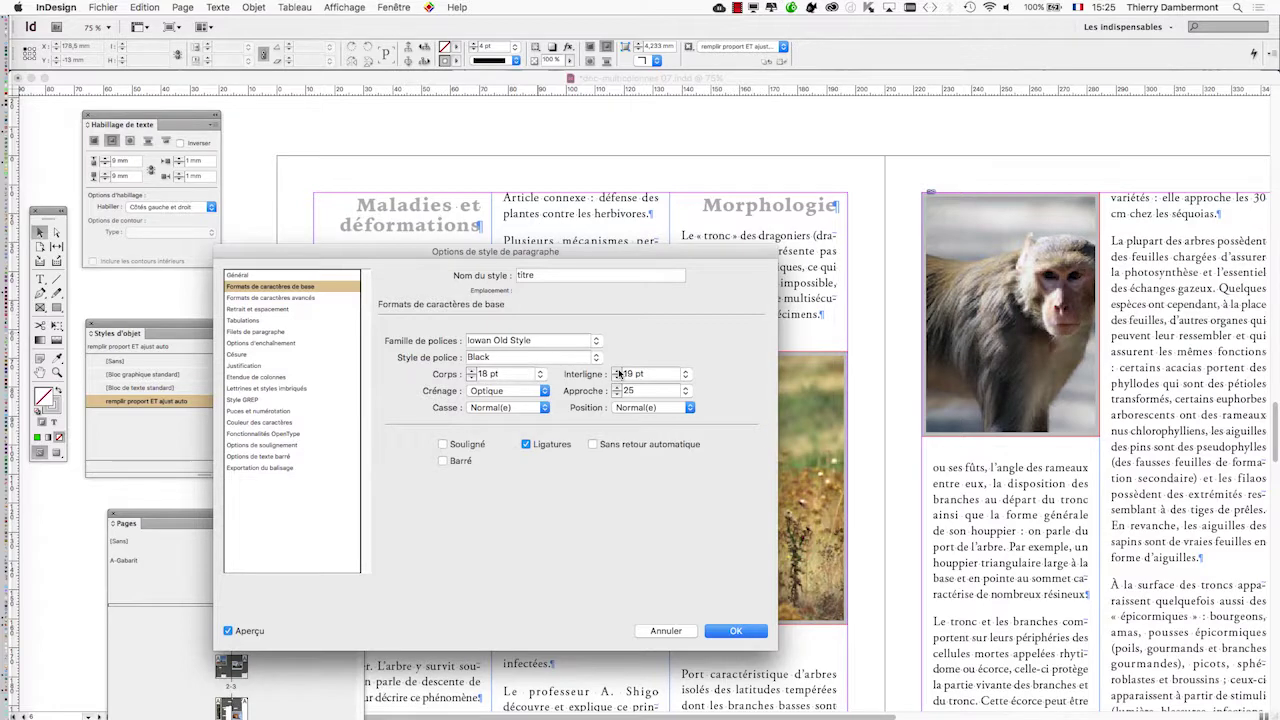
pyautogui.click(737, 630)
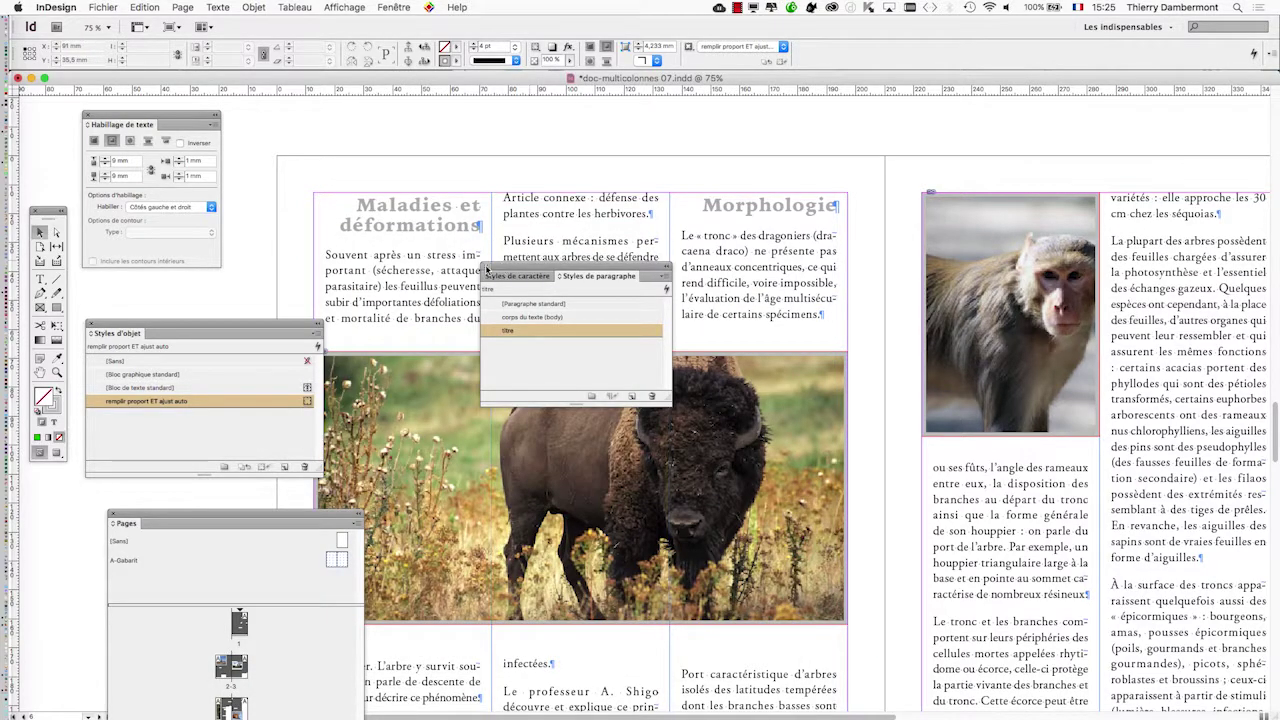
# Step: Close the paragraph styles list and show the document in preview screen mode at 50 %
pyautogui.click(580, 488)
pyautogui.press('super+minus')
pyautogui.scroll(-5, 758, 422)
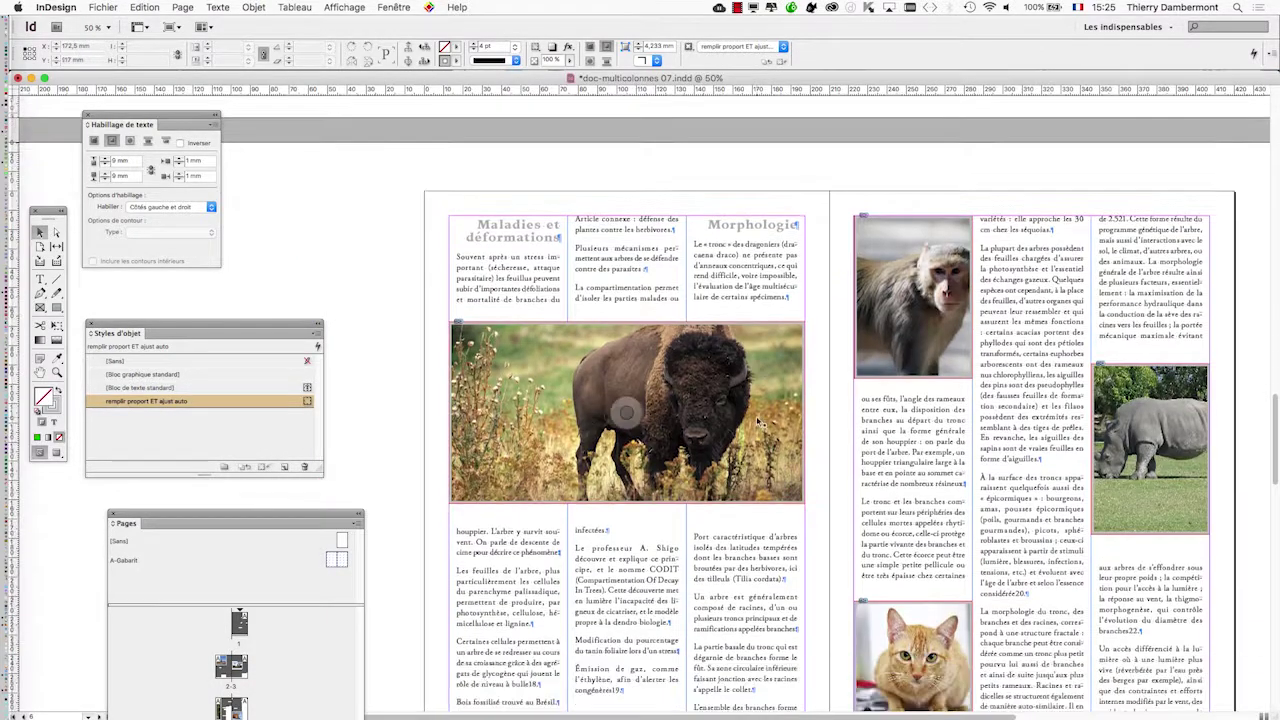
pyautogui.click(57, 453)
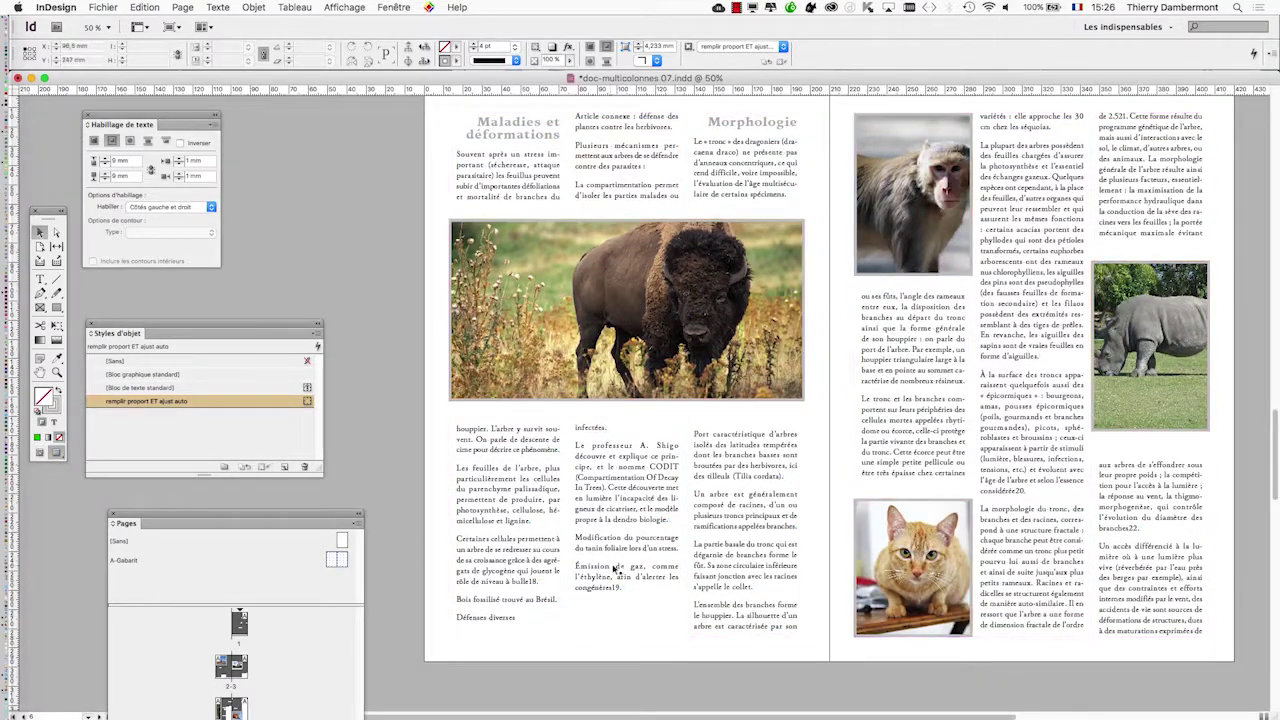
# Step: Examine the titre headings across the document's spreads, from the Maladies et déformations pages back to the beginning
pyautogui.scroll(10, 614, 569)
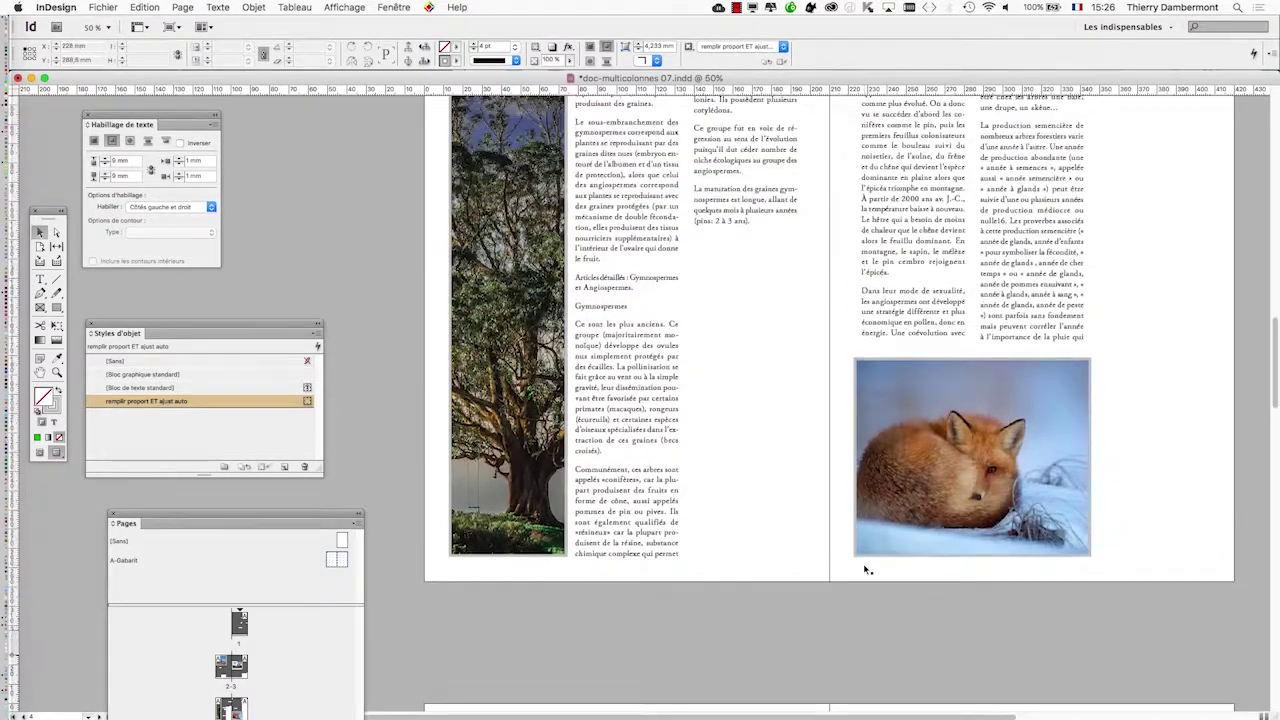
pyautogui.scroll(5, 866, 570)
pyautogui.scroll(15, 866, 570)
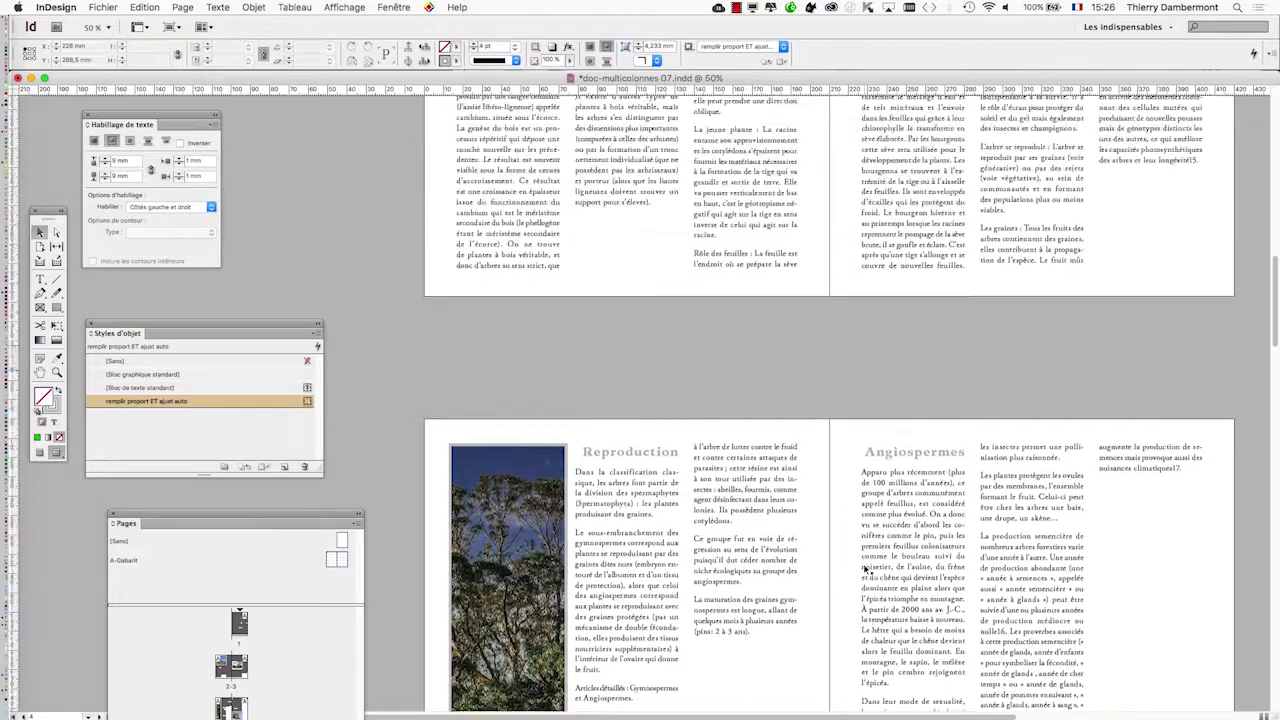
pyautogui.scroll(12, 866, 570)
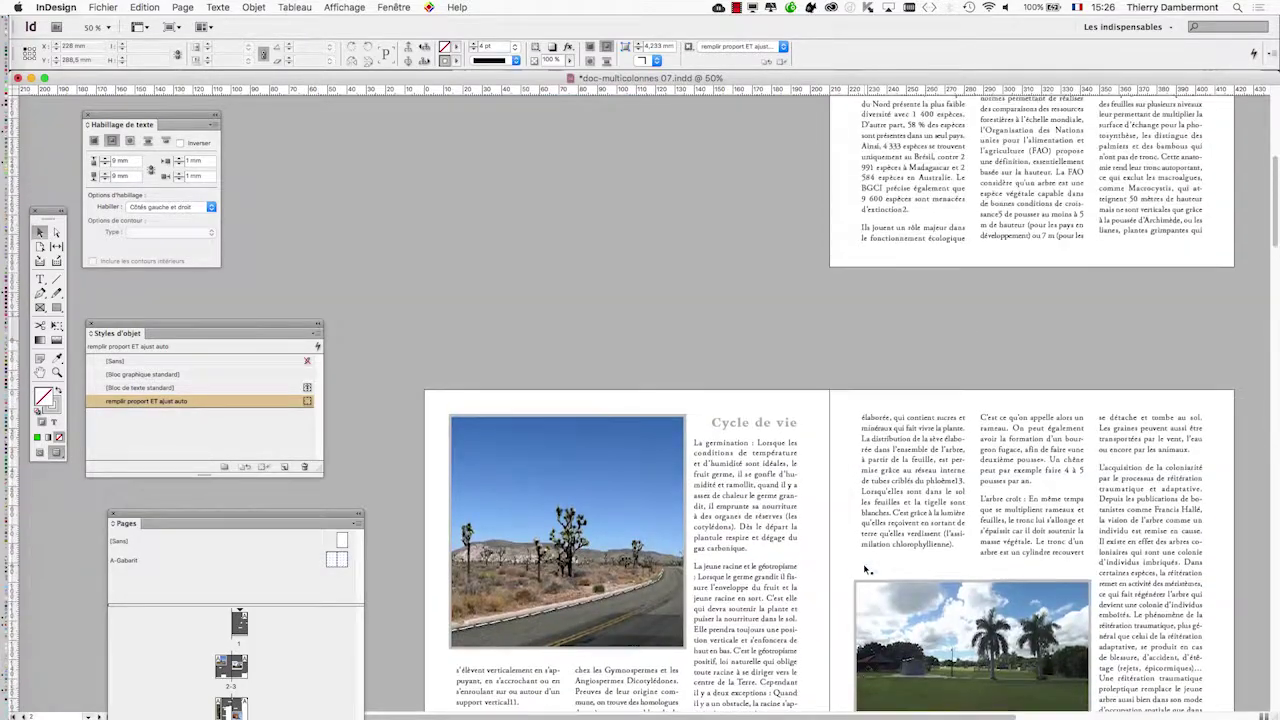
pyautogui.scroll(2, 864, 569)
pyautogui.scroll(-20, 864, 569)
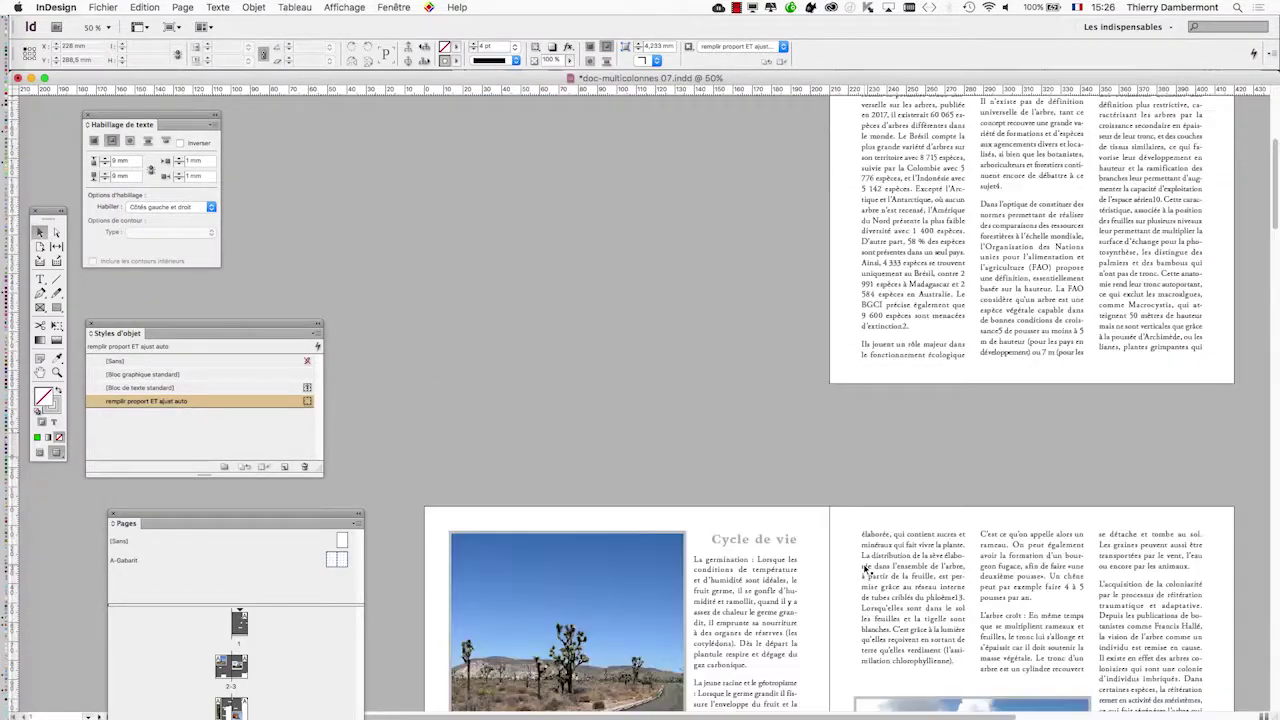
pyautogui.scroll(-12, 863, 565)
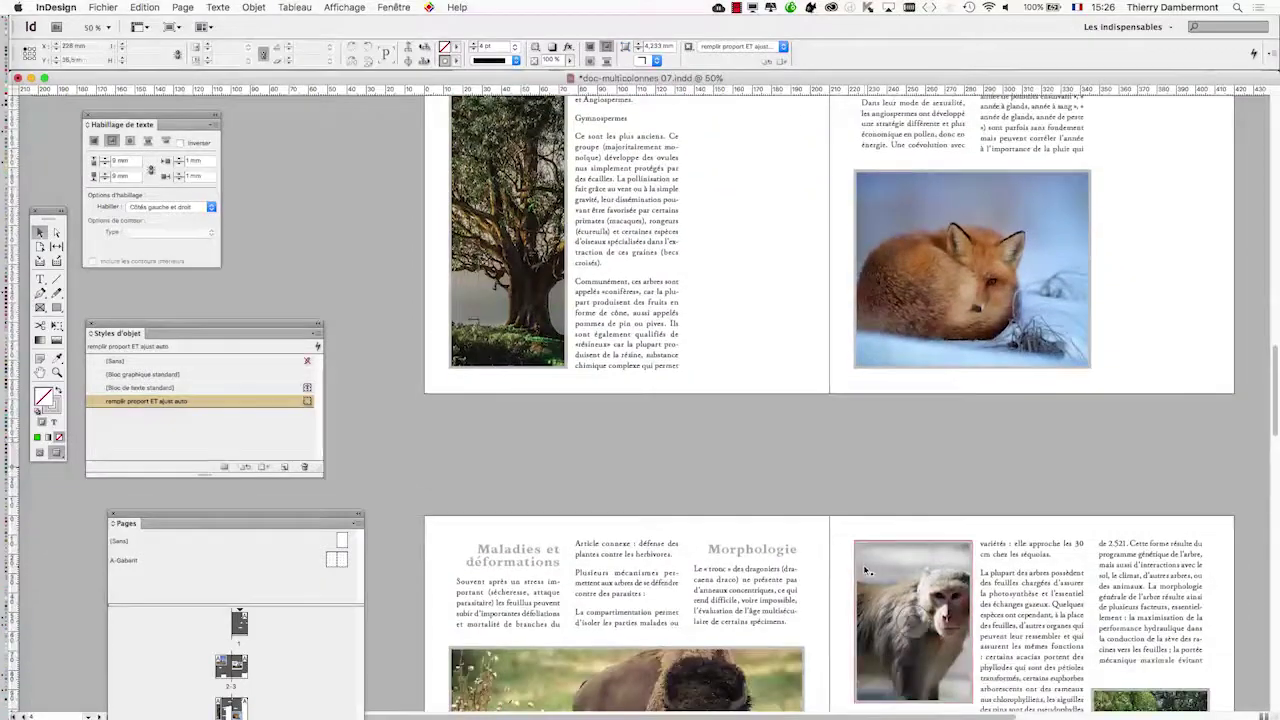
pyautogui.scroll(-8, 866, 568)
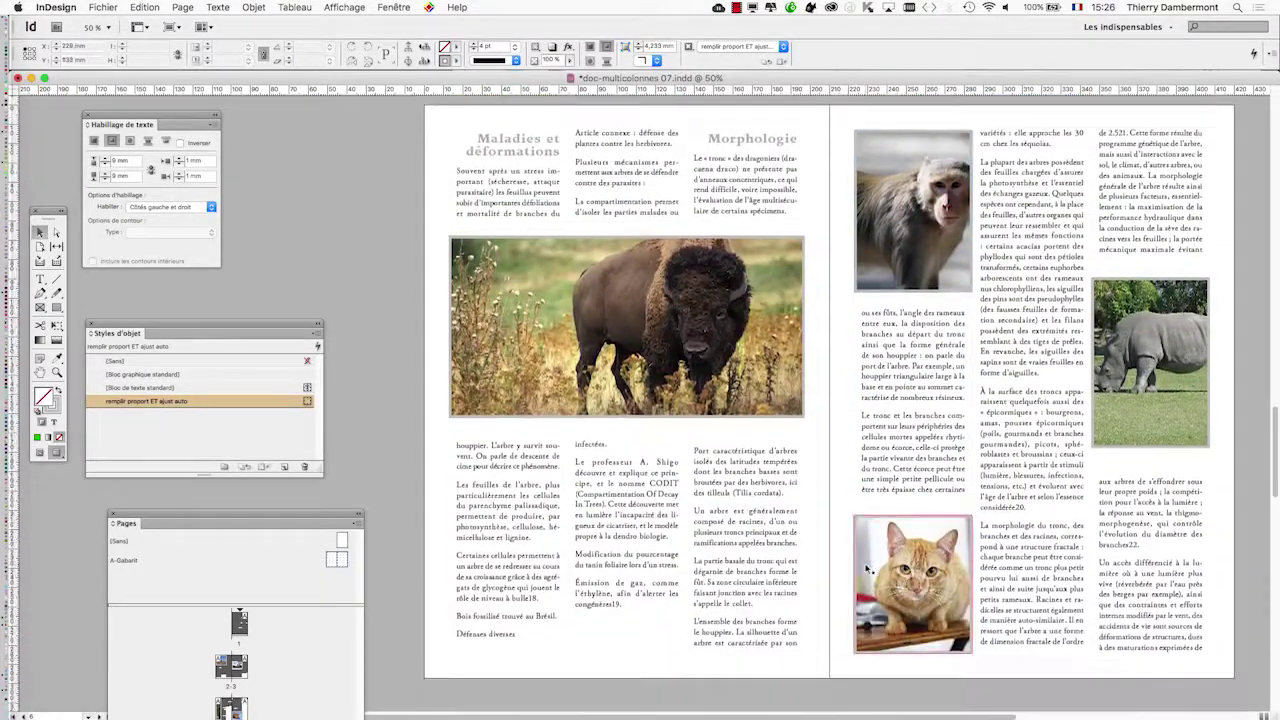
# Step: Move the monkey photo down its column to about Y 52.7 mm and shift the cat photo below it upward
pyautogui.scroll(4, 864, 562)
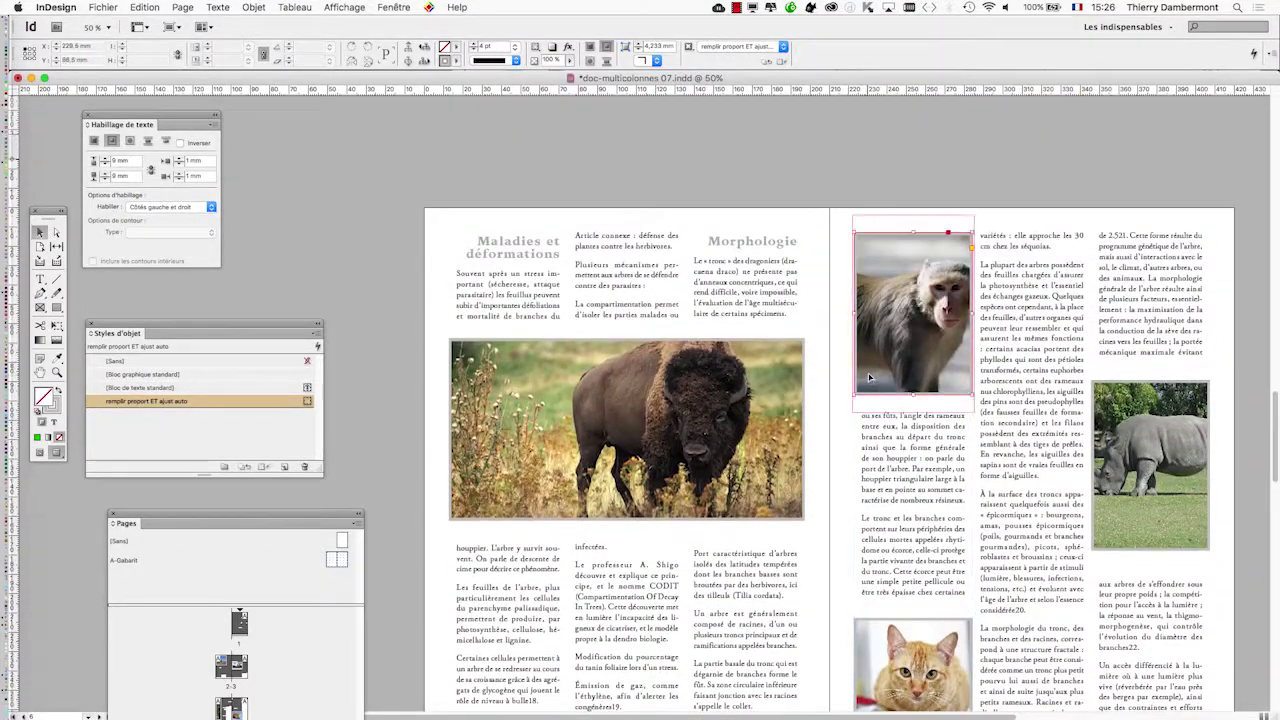
pyautogui.moveTo(864, 388); pyautogui.dragTo(877, 450)
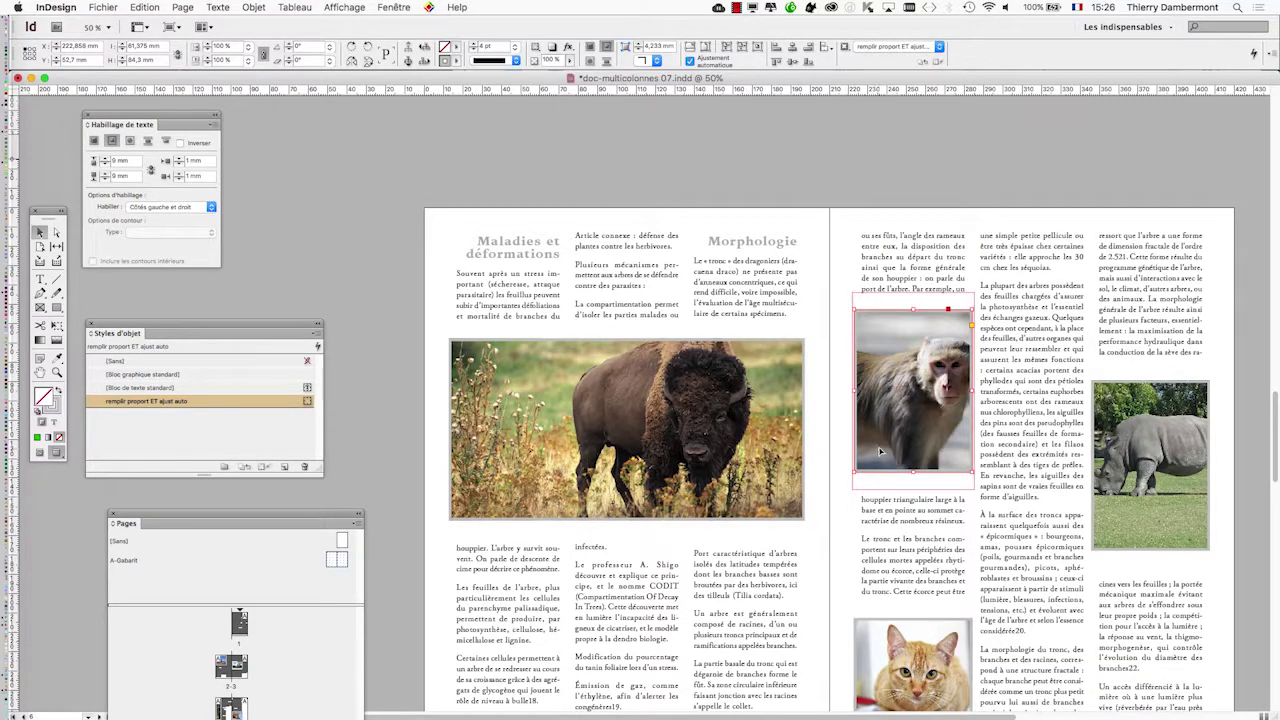
pyautogui.click(409, 480)
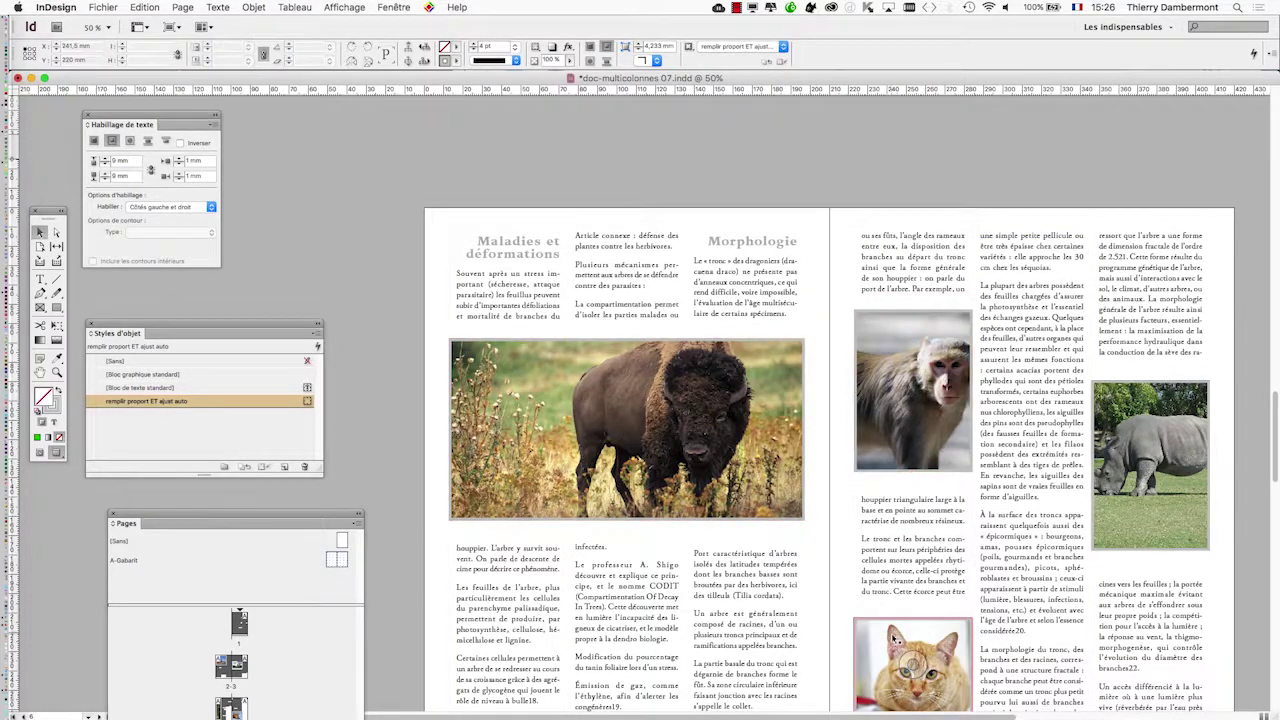
pyautogui.scroll(-5, 893, 638)
pyautogui.moveTo(892, 635); pyautogui.dragTo(880, 574)
pyautogui.click(1245, 573)
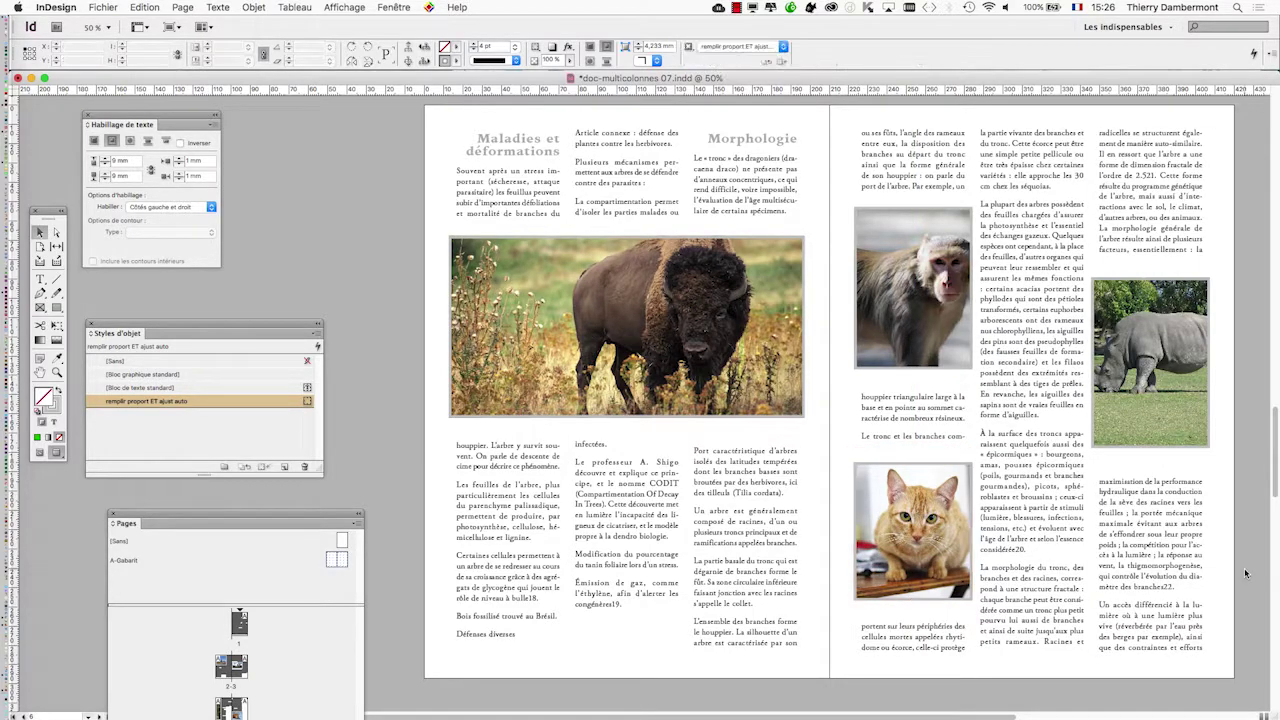
# Step: Lower the cat photo to about Y 206 mm, and nudge it slightly upward in normal screen mode
pyautogui.moveTo(951, 594); pyautogui.dragTo(953, 628)
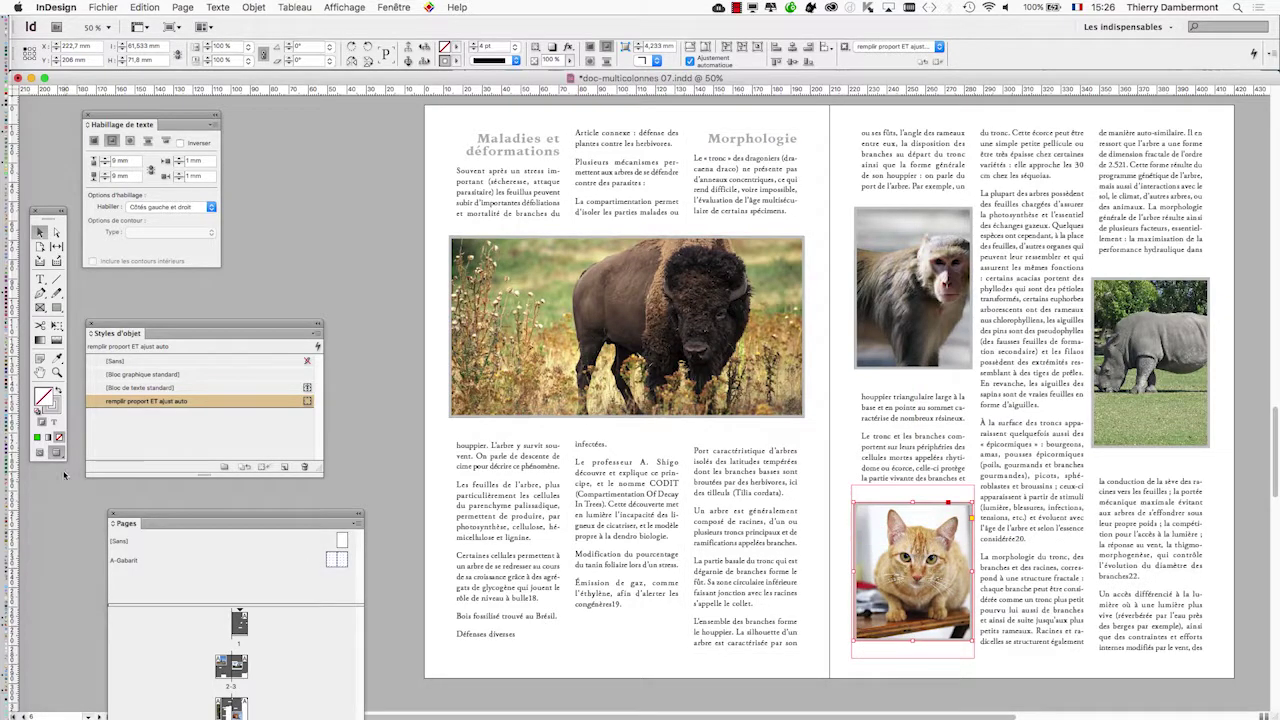
pyautogui.click(40, 453)
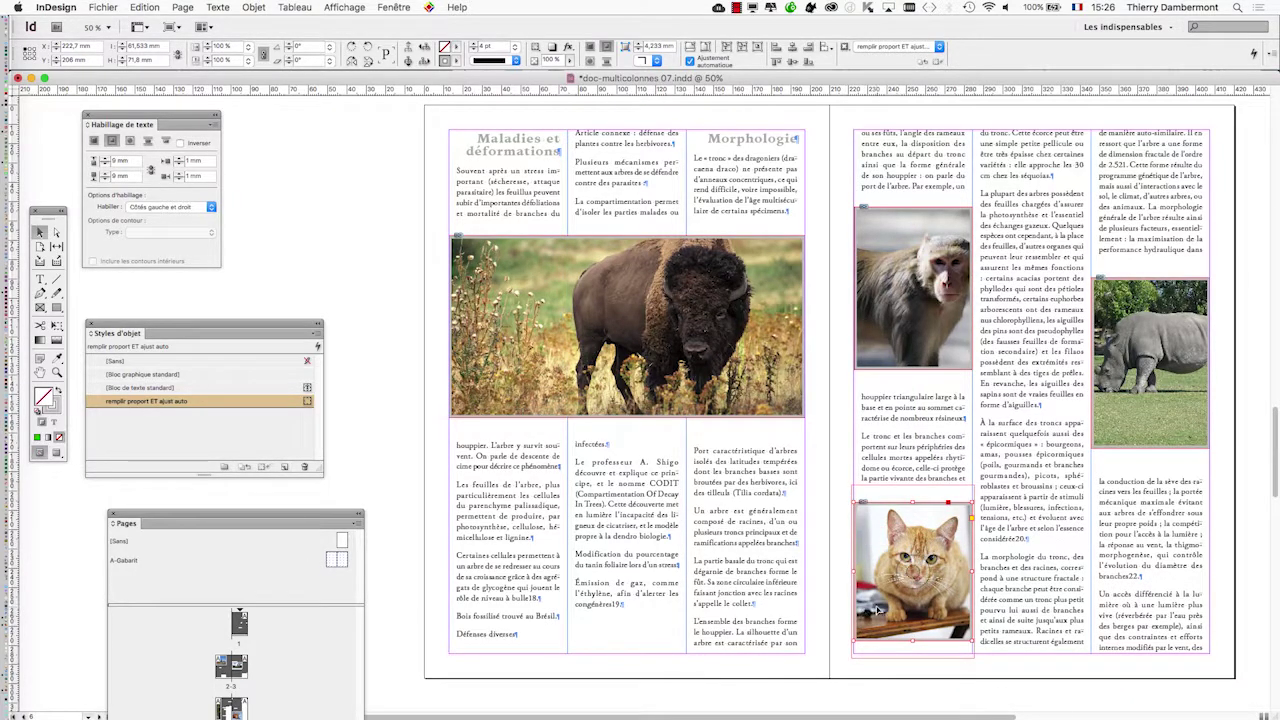
pyautogui.moveTo(877, 610); pyautogui.dragTo(875, 602)
pyautogui.click(412, 590)
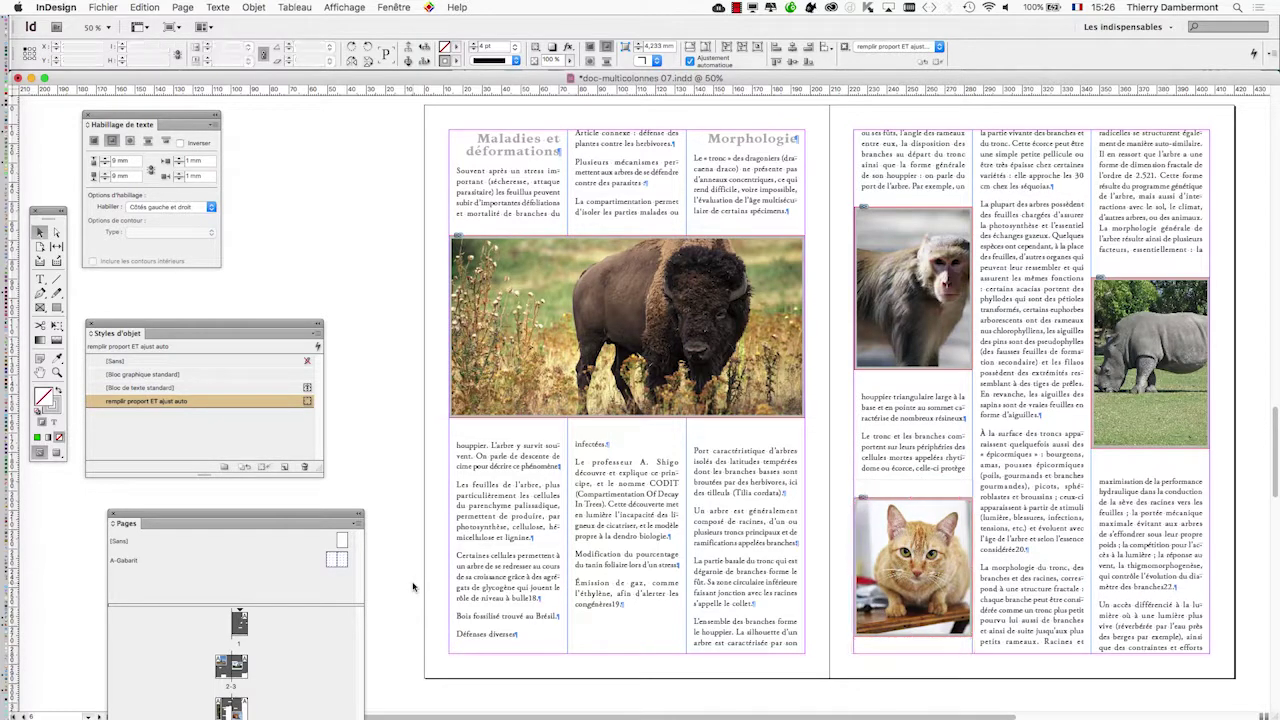
# Step: Examine the text flow and headings on the remaining pages, from the Classification spread to the last page
pyautogui.scroll(-3, 409, 592)
pyautogui.scroll(-15, 409, 592)
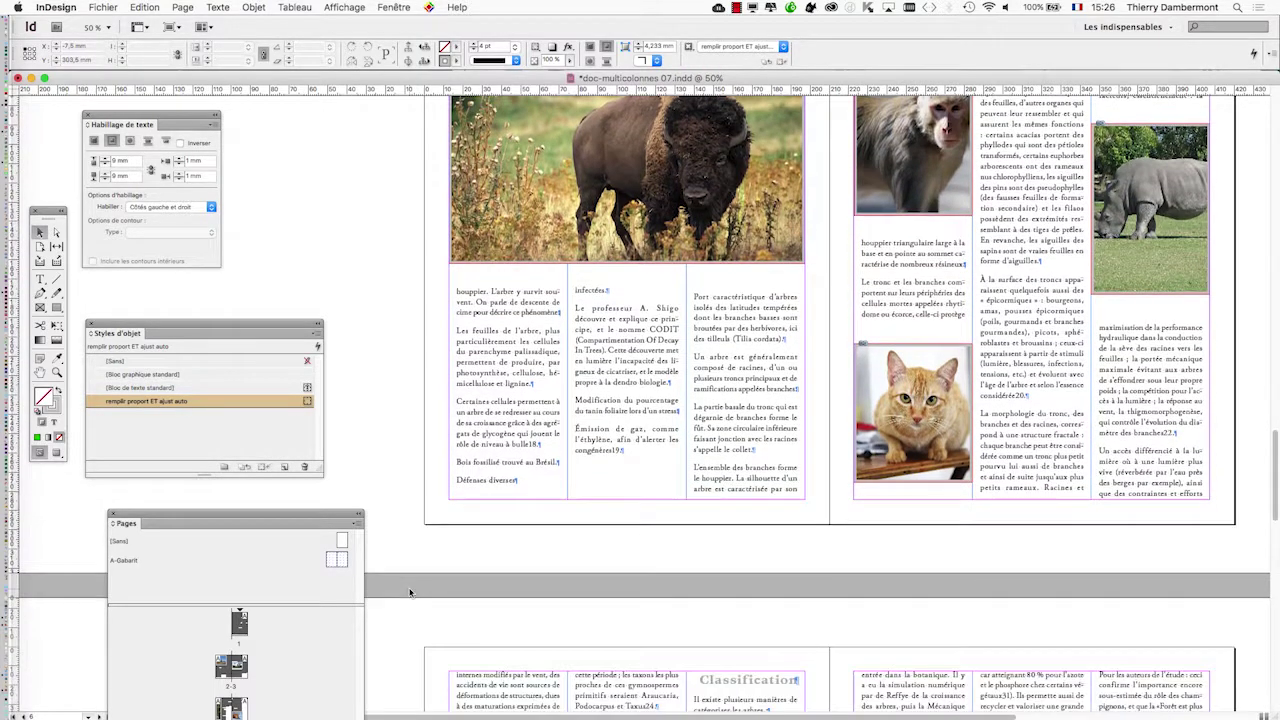
pyautogui.scroll(-3, 409, 593)
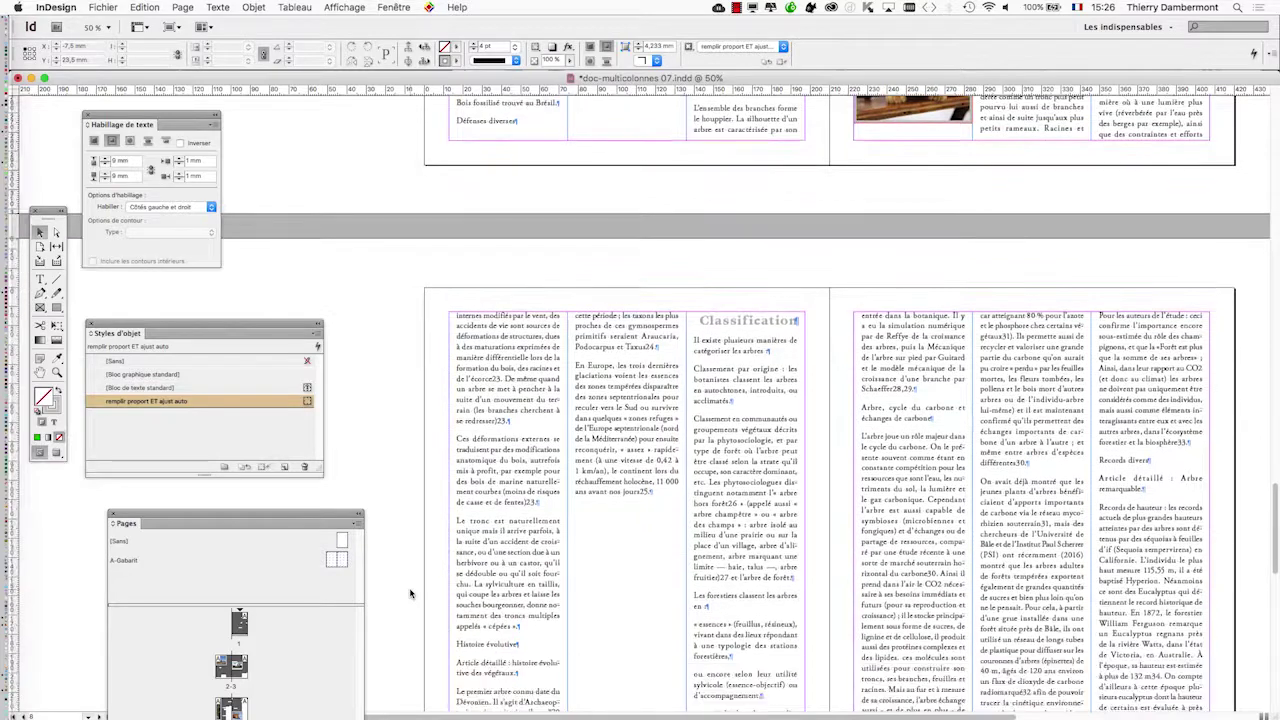
pyautogui.scroll(-2, 409, 593)
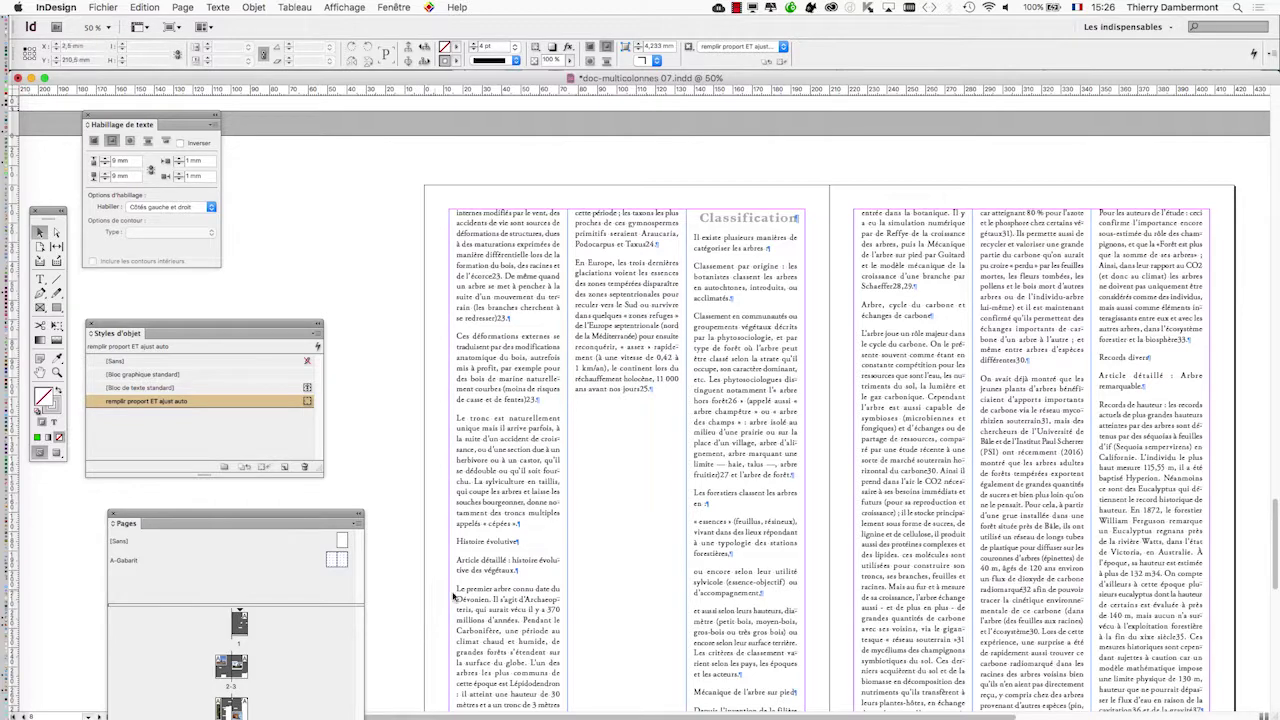
pyautogui.scroll(-16, 620, 585)
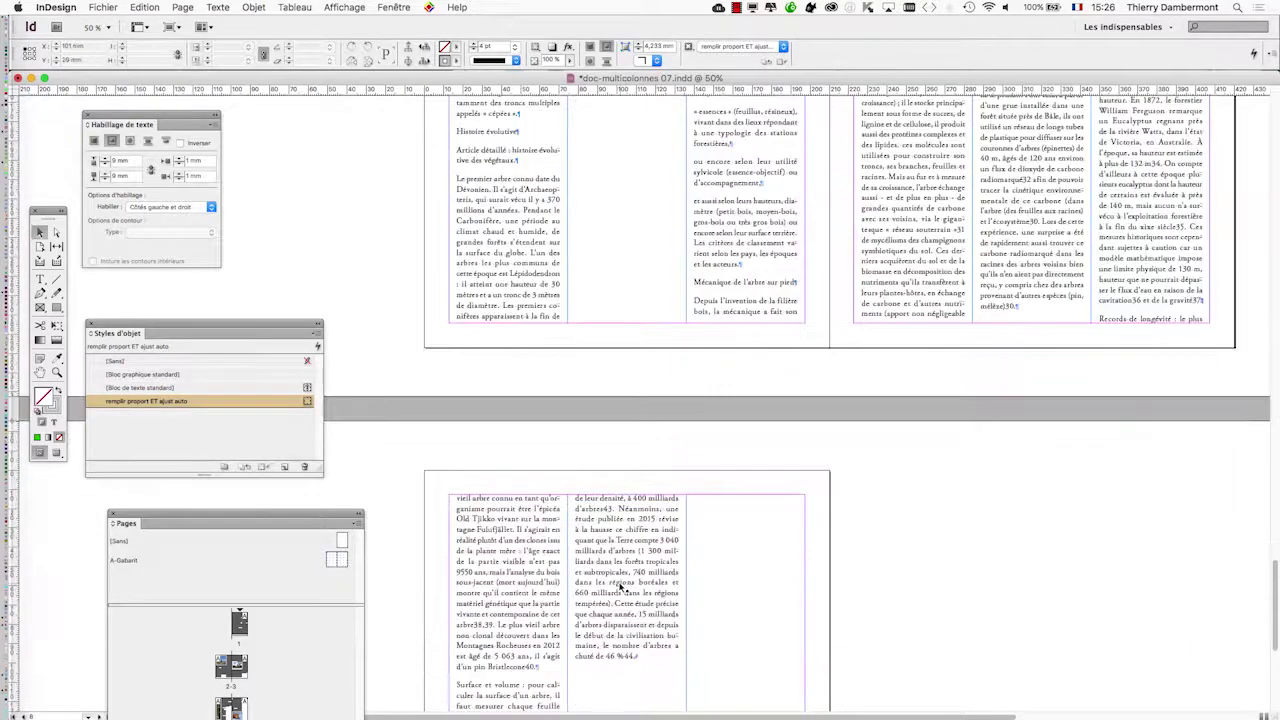
# Step: Try rotating the bison photo on the Maladies et déformations page to about -27°, and undo the rotation
pyautogui.scroll(-6, 620, 588)
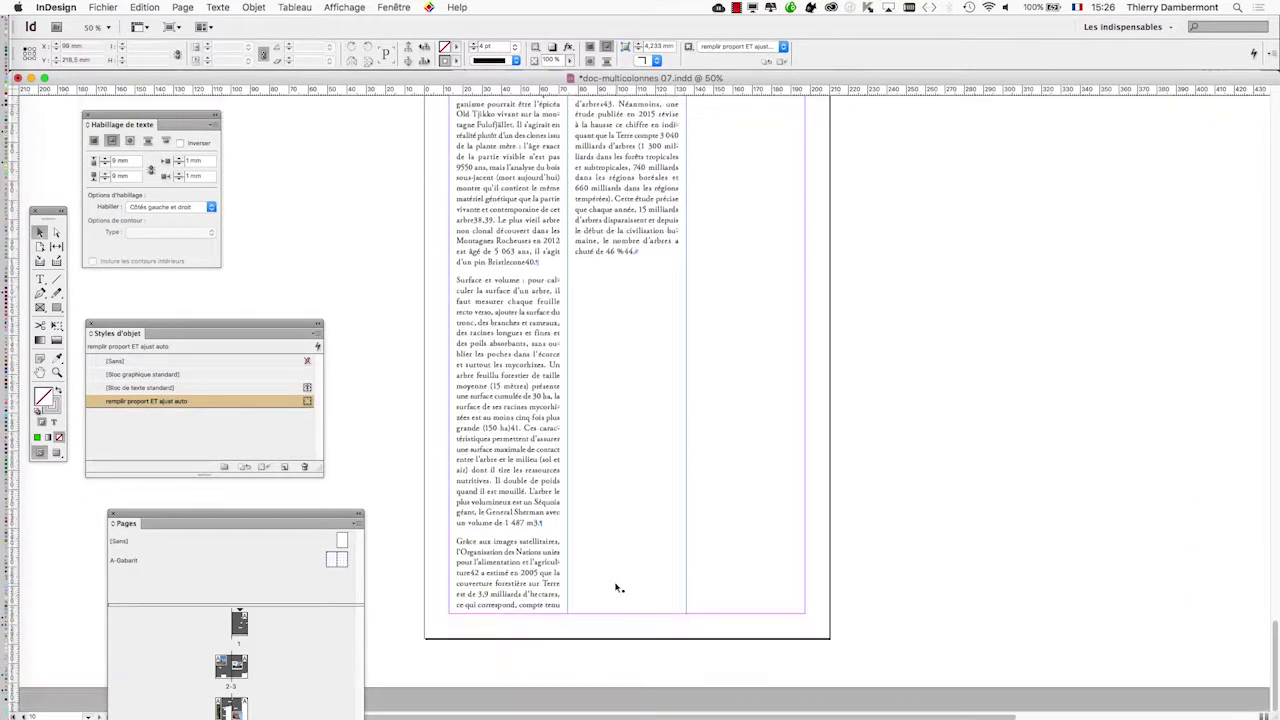
pyautogui.scroll(-20, 615, 588)
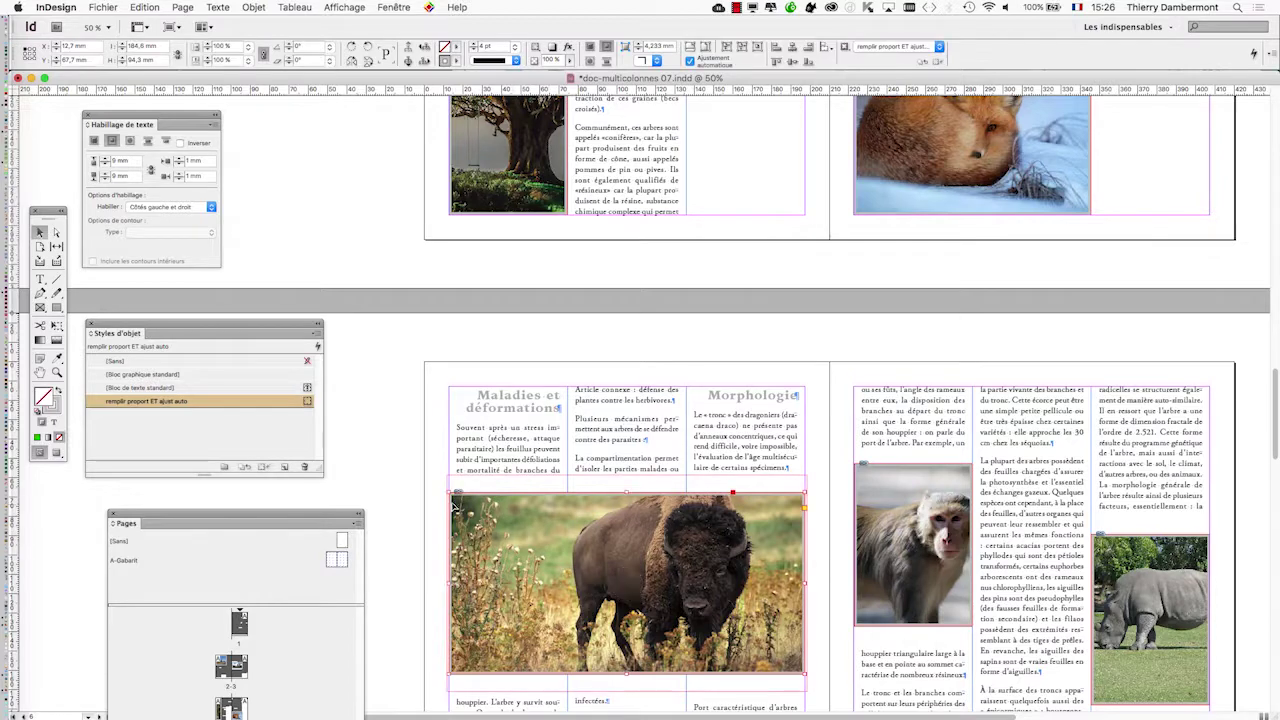
pyautogui.moveTo(558, 487); pyautogui.dragTo(558, 487)
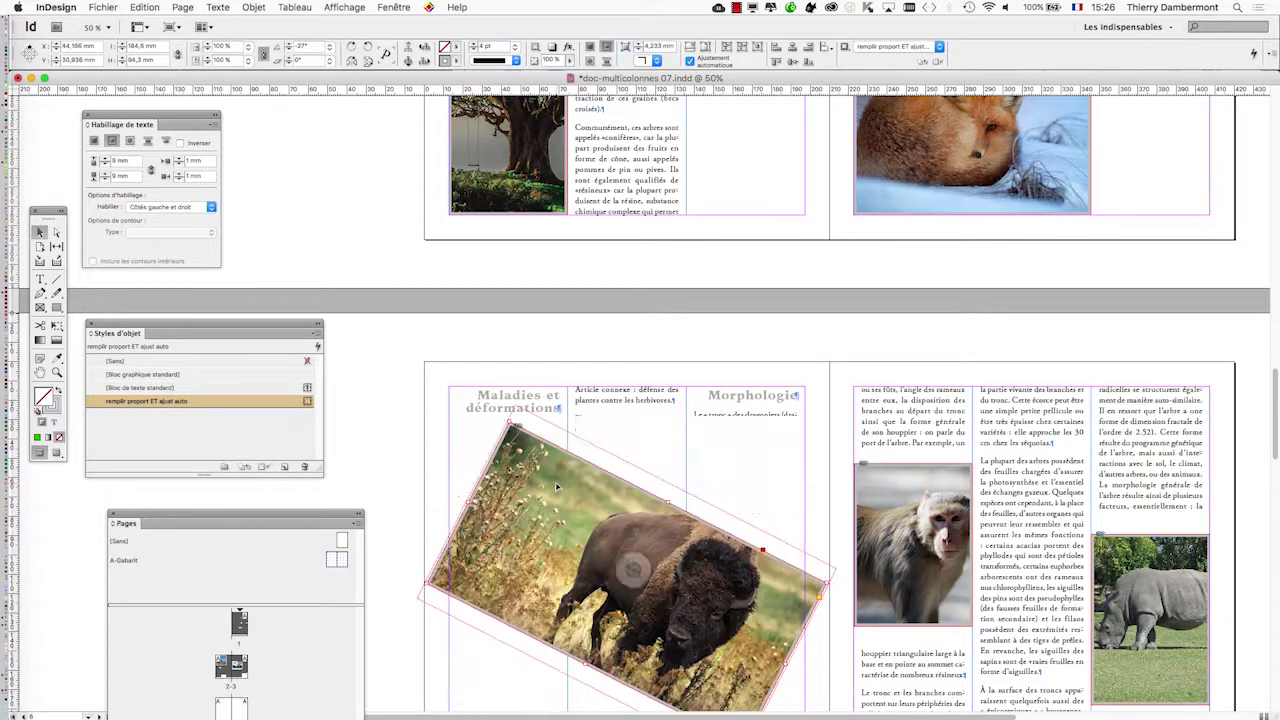
pyautogui.press('super+z')
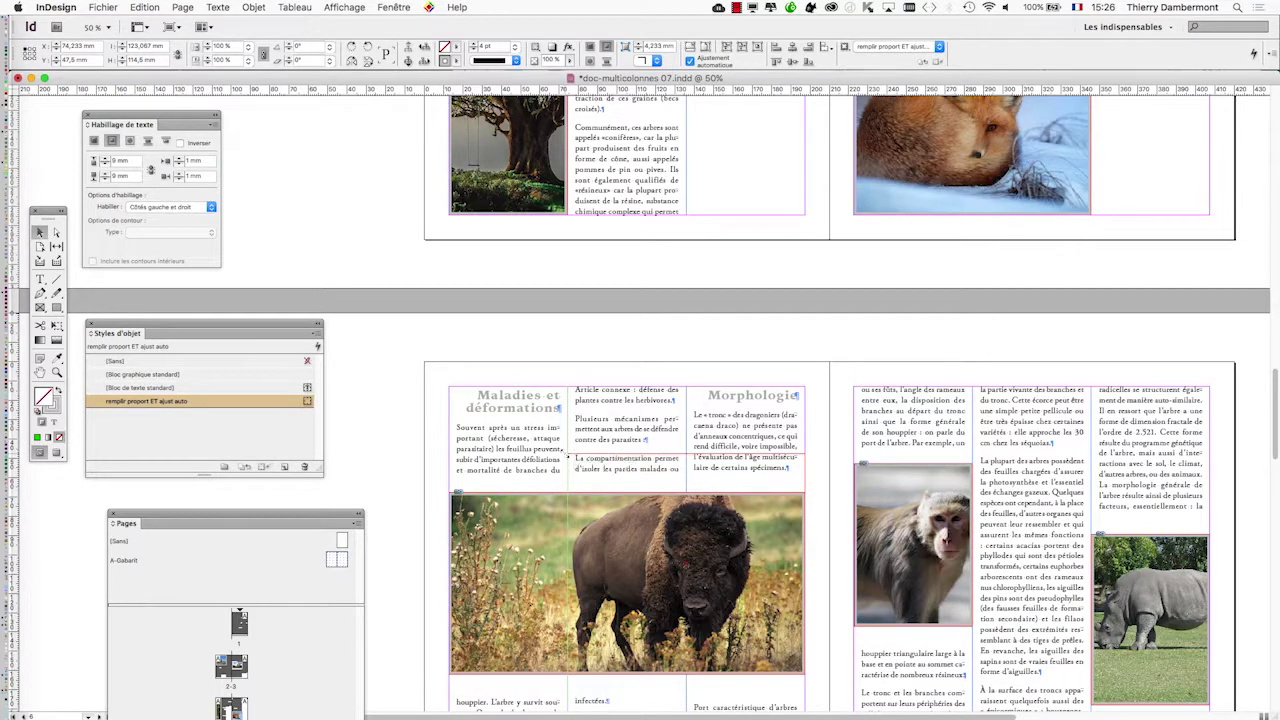
# Step: Resize the bison photo to about 123.1 × 114.5 mm over the second and third columns, and place it at Y 12.7 mm
pyautogui.press('super+z')
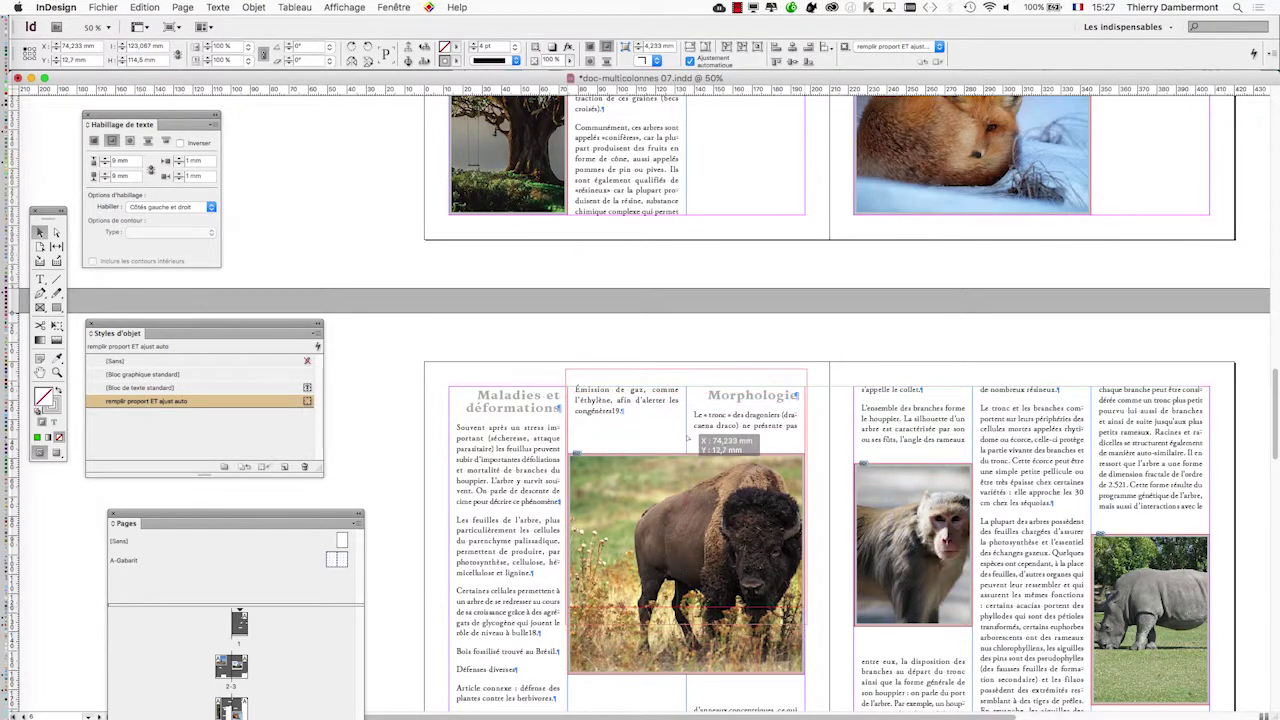
pyautogui.moveTo(688, 437); pyautogui.dragTo(688, 437)
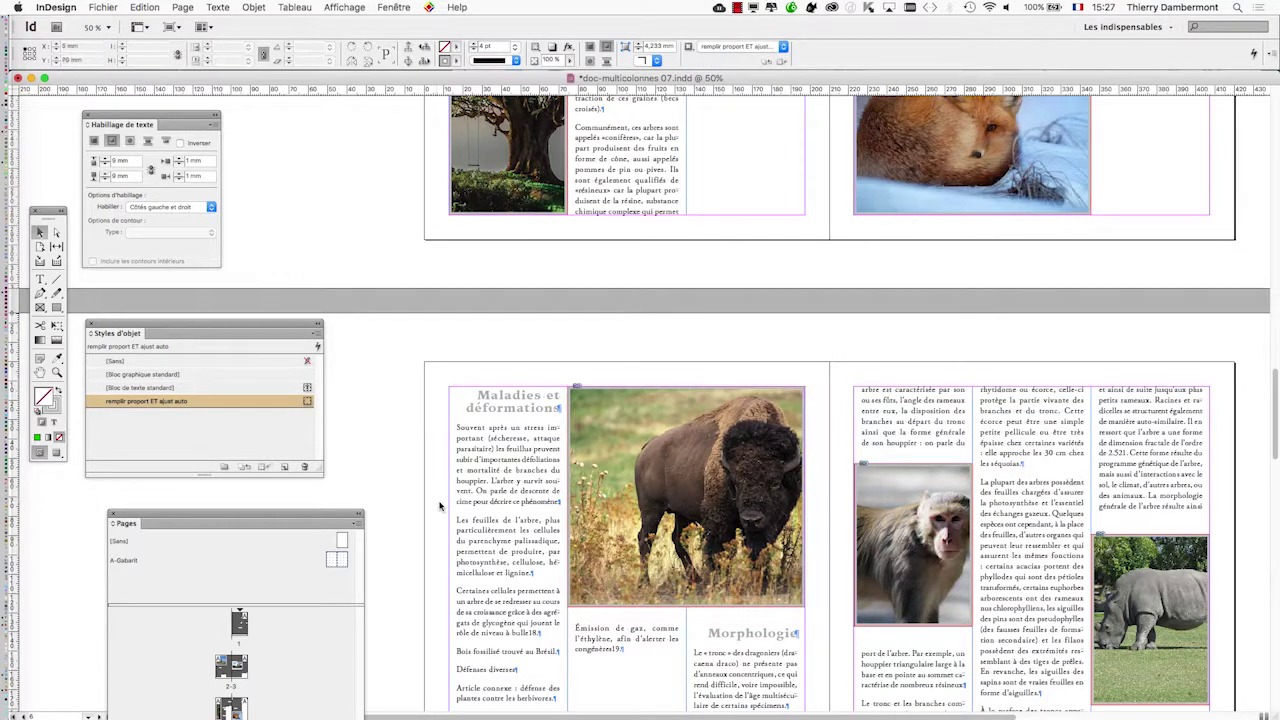
# Step: Move the tree photo to the third column of the Reproduction page, at about X 135.8 mm and Y 12.7 mm
pyautogui.scroll(-3, 439, 532)
pyautogui.scroll(7, 439, 532)
pyautogui.scroll(5, 439, 532)
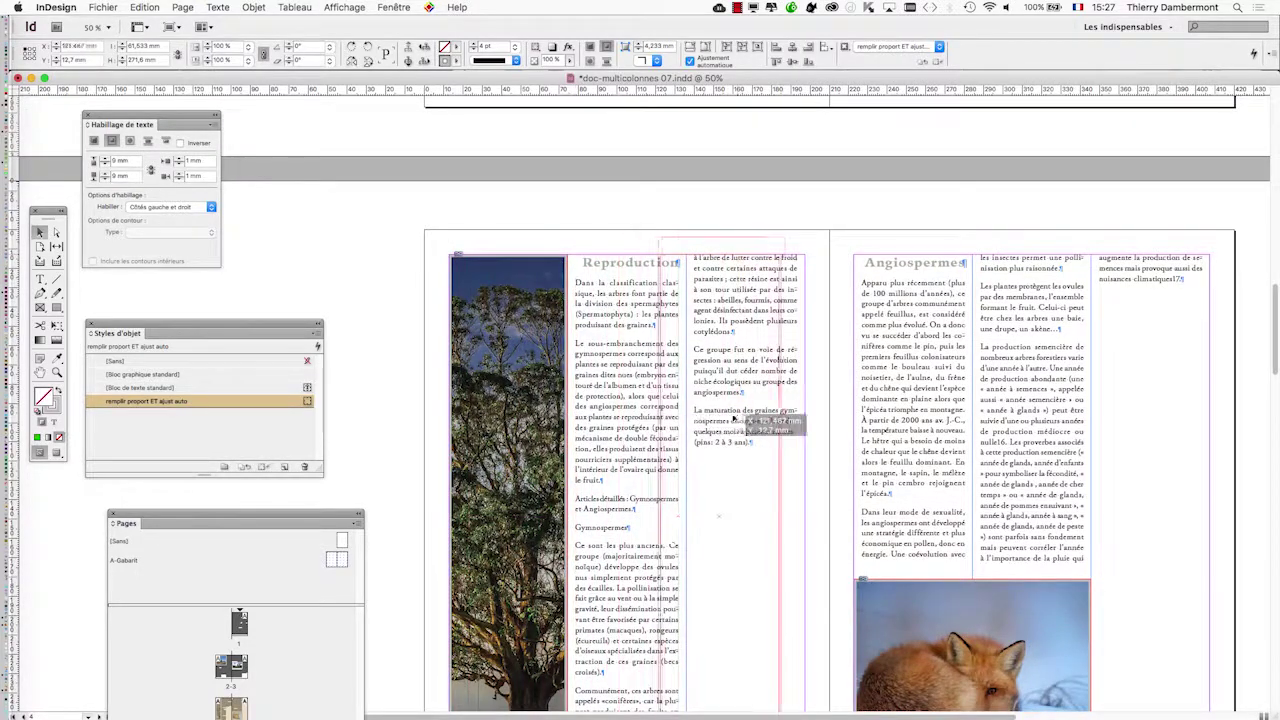
pyautogui.moveTo(762, 420); pyautogui.dragTo(752, 423)
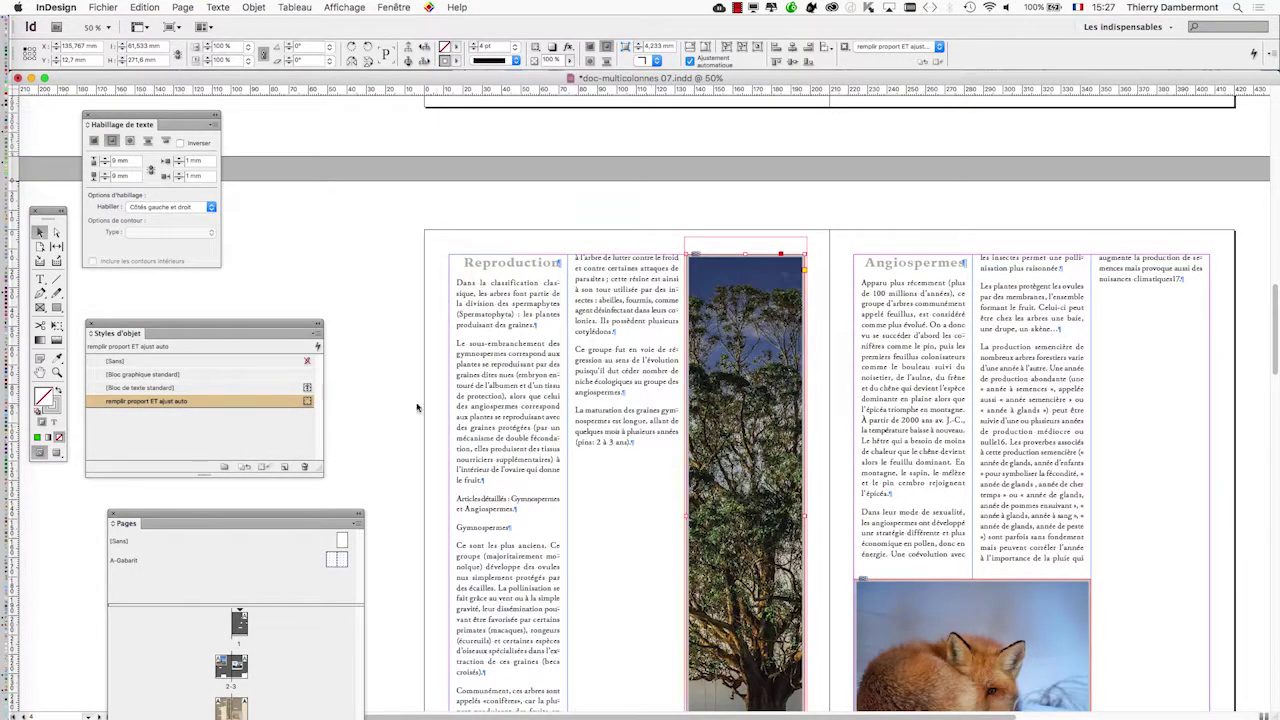
pyautogui.scroll(-1, 427, 499)
pyautogui.scroll(10, 427, 499)
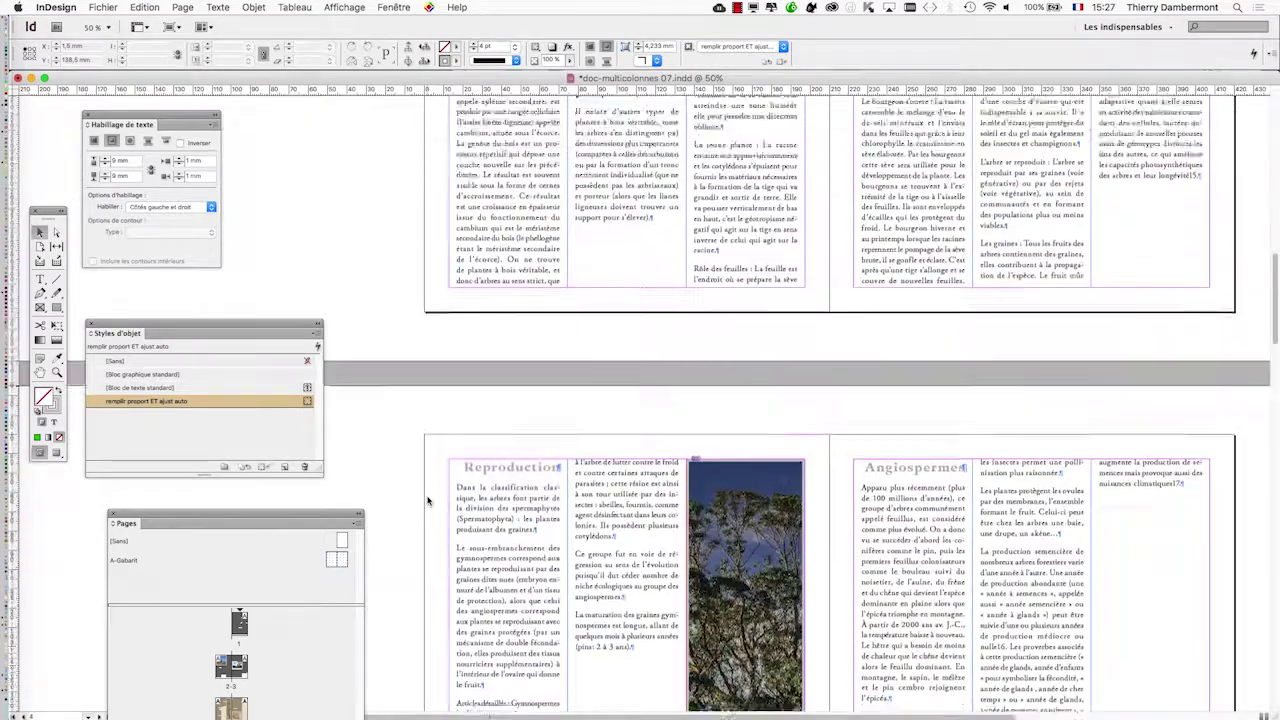
pyautogui.scroll(-10, 427, 499)
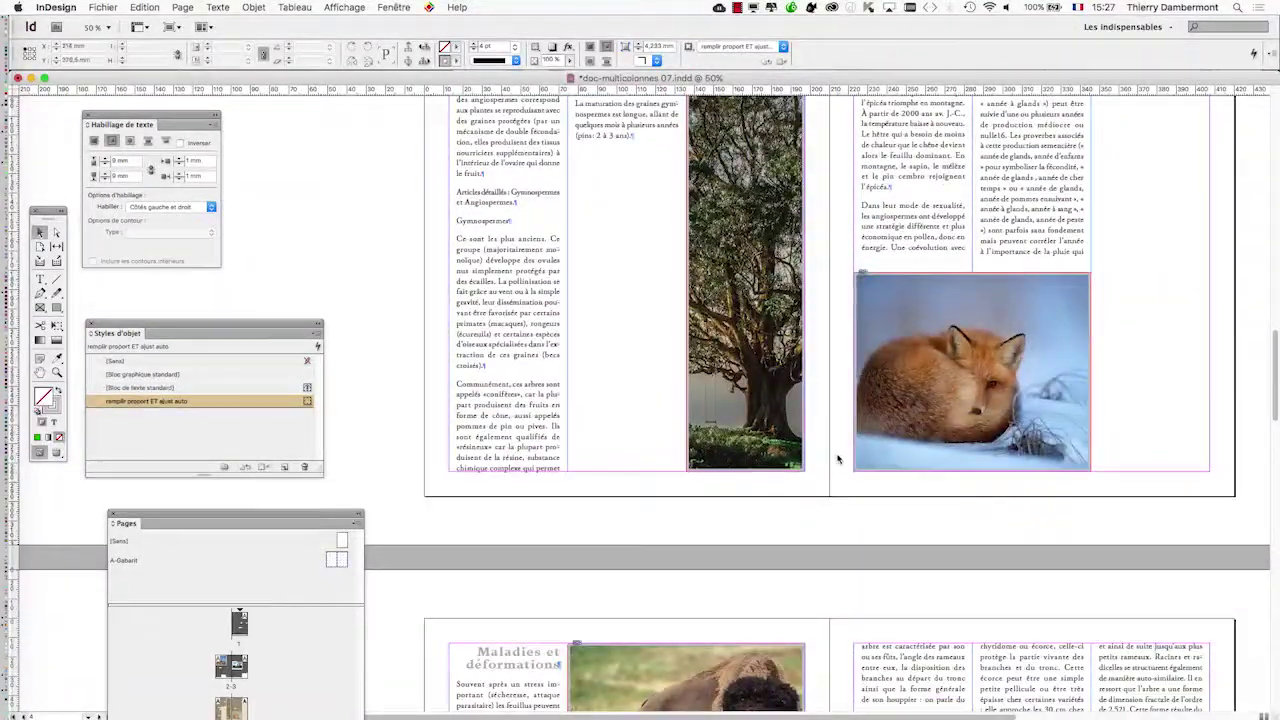
# Step: Move the tree photo past the Reproduction page's top-left corner, and enlarge it over two columns beyond the bottom edge, about 316 mm high
pyautogui.press('super+minus')
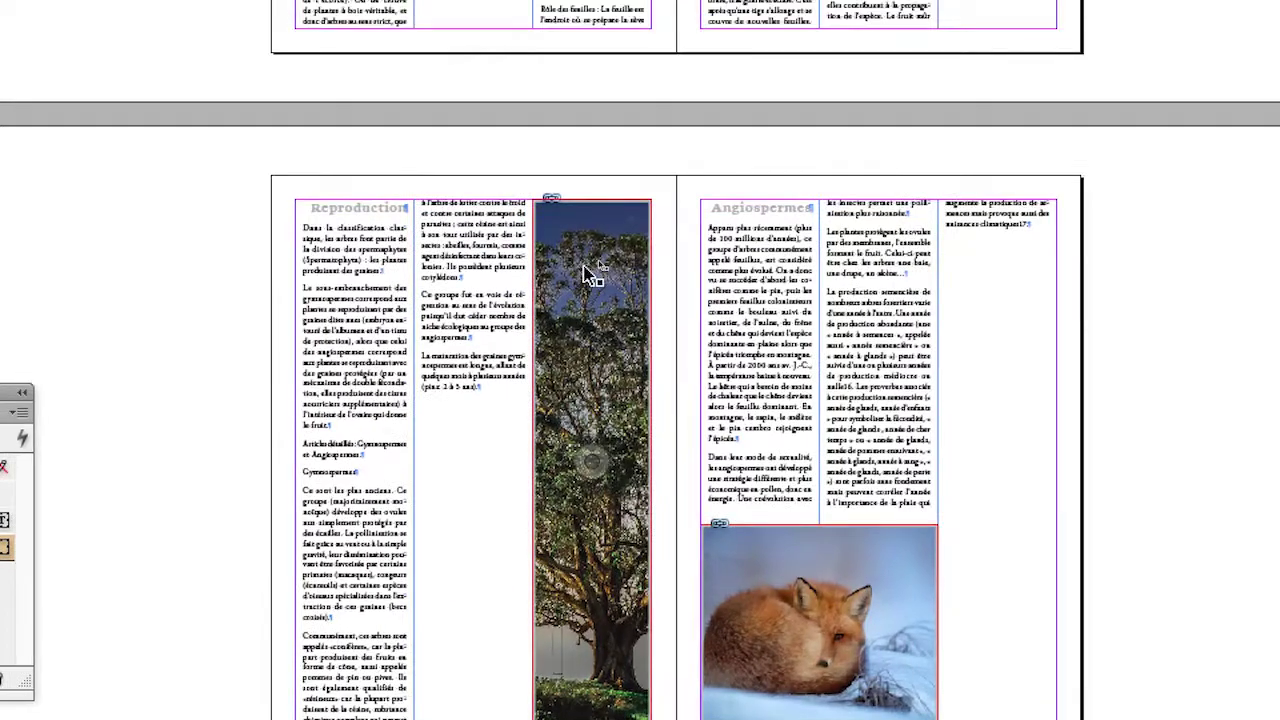
pyautogui.moveTo(645, 250); pyautogui.dragTo(353, 216)
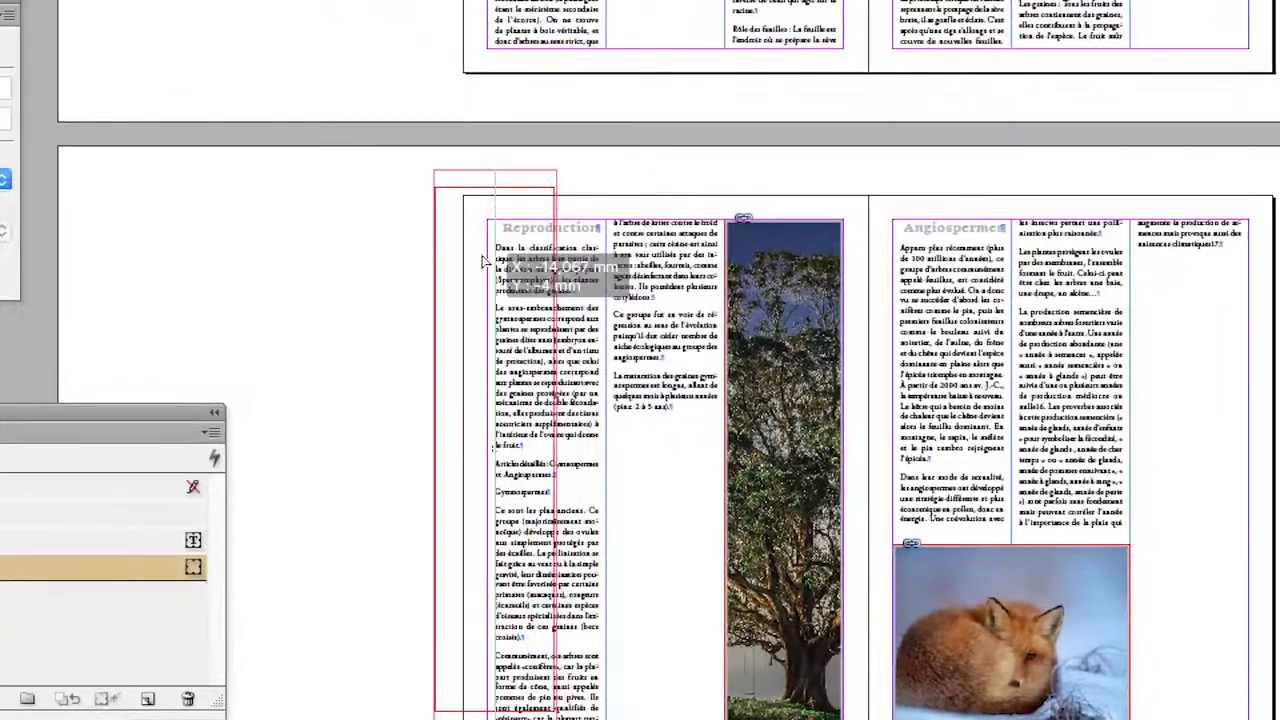
pyautogui.moveTo(482, 260); pyautogui.dragTo(483, 258)
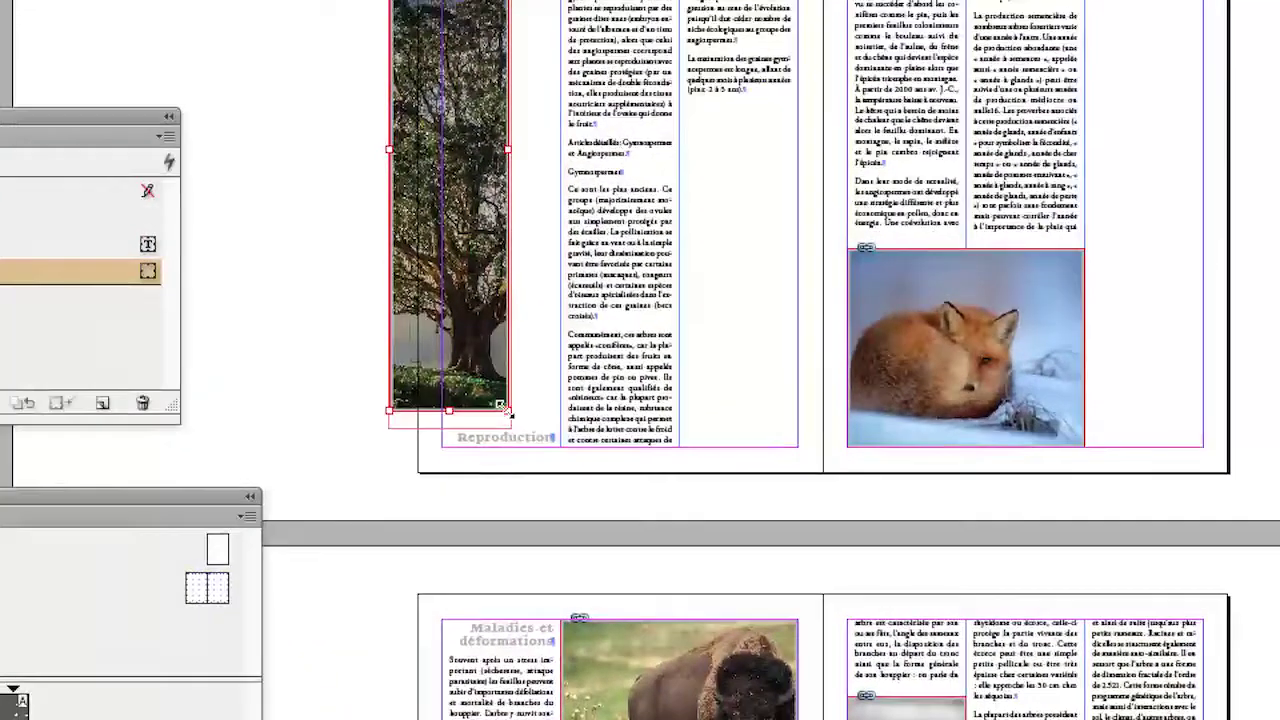
pyautogui.moveTo(505, 410); pyautogui.dragTo(682, 492)
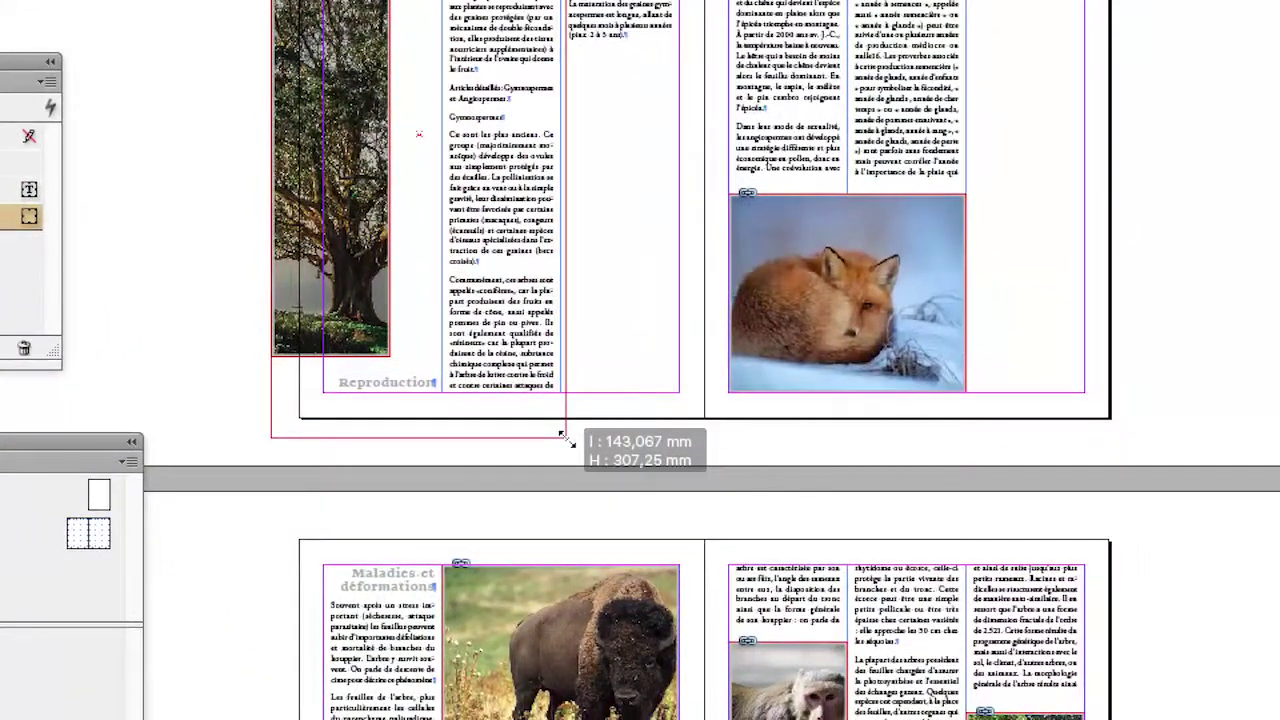
pyautogui.moveTo(562, 435); pyautogui.dragTo(574, 440)
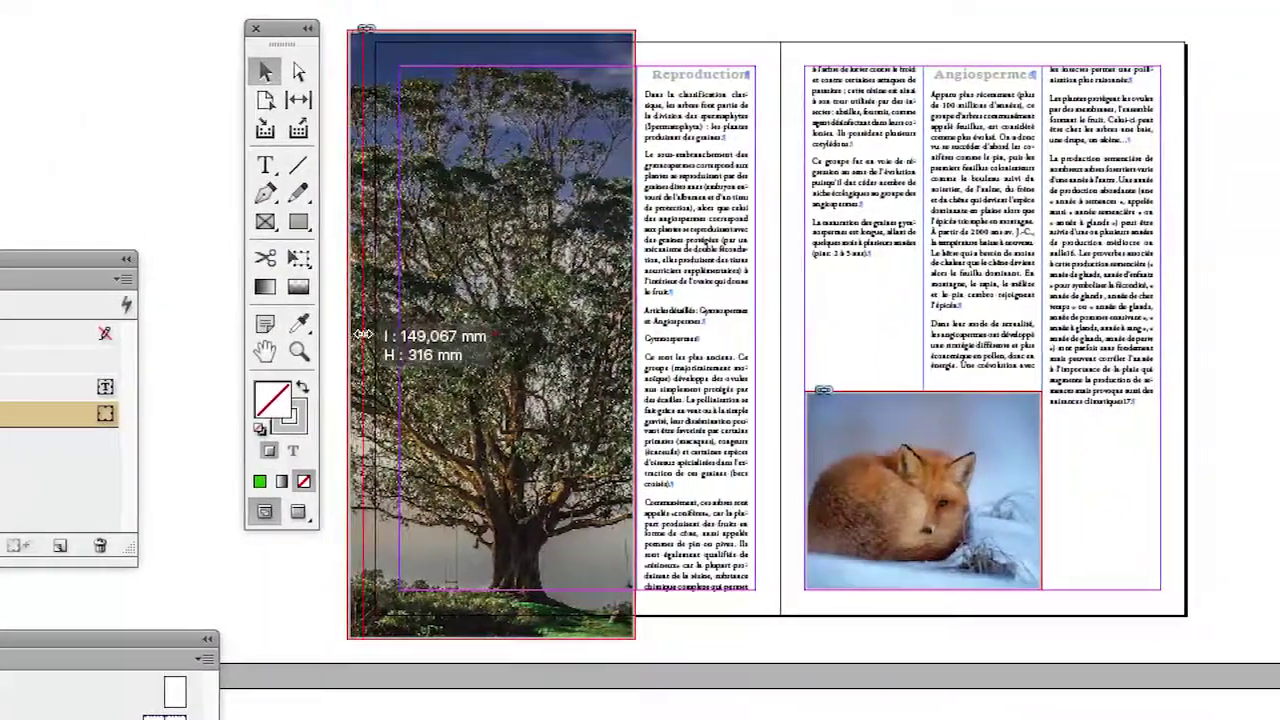
pyautogui.moveTo(364, 334); pyautogui.dragTo(363, 334)
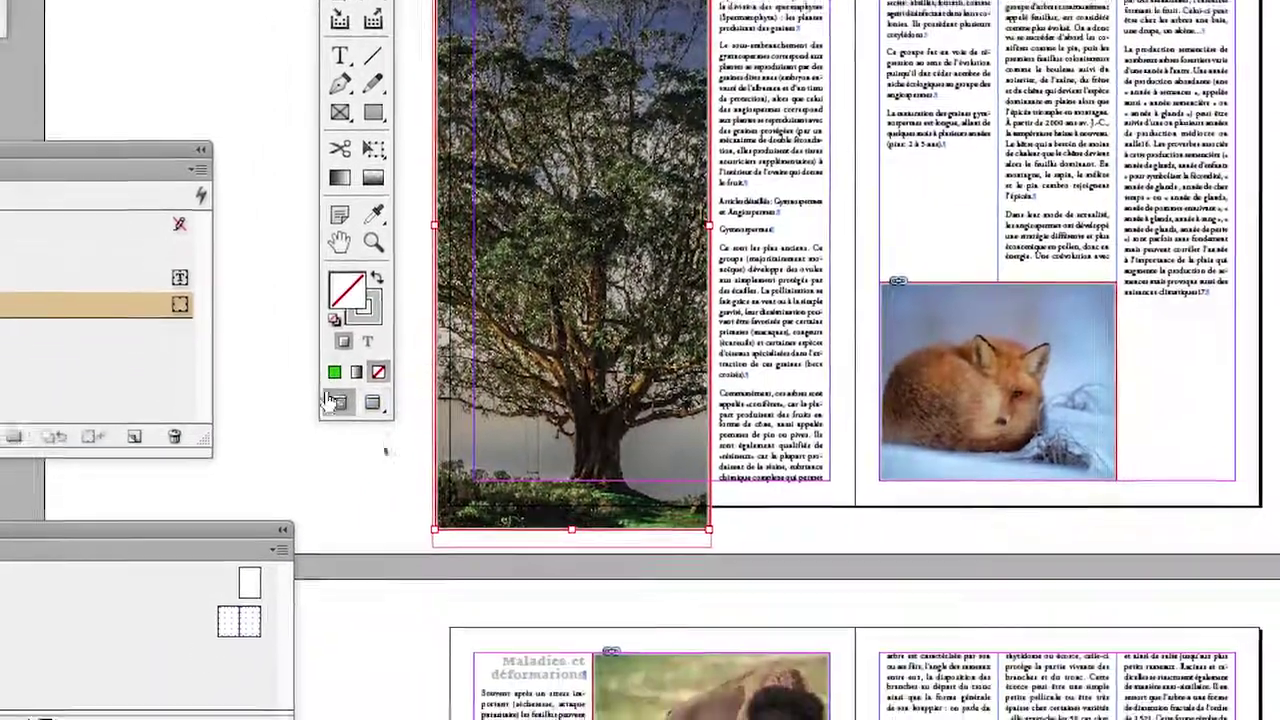
# Step: Switch to preview screen mode and remove the stroke from the tree photo
pyautogui.click(301, 513)
pyautogui.click(343, 422)
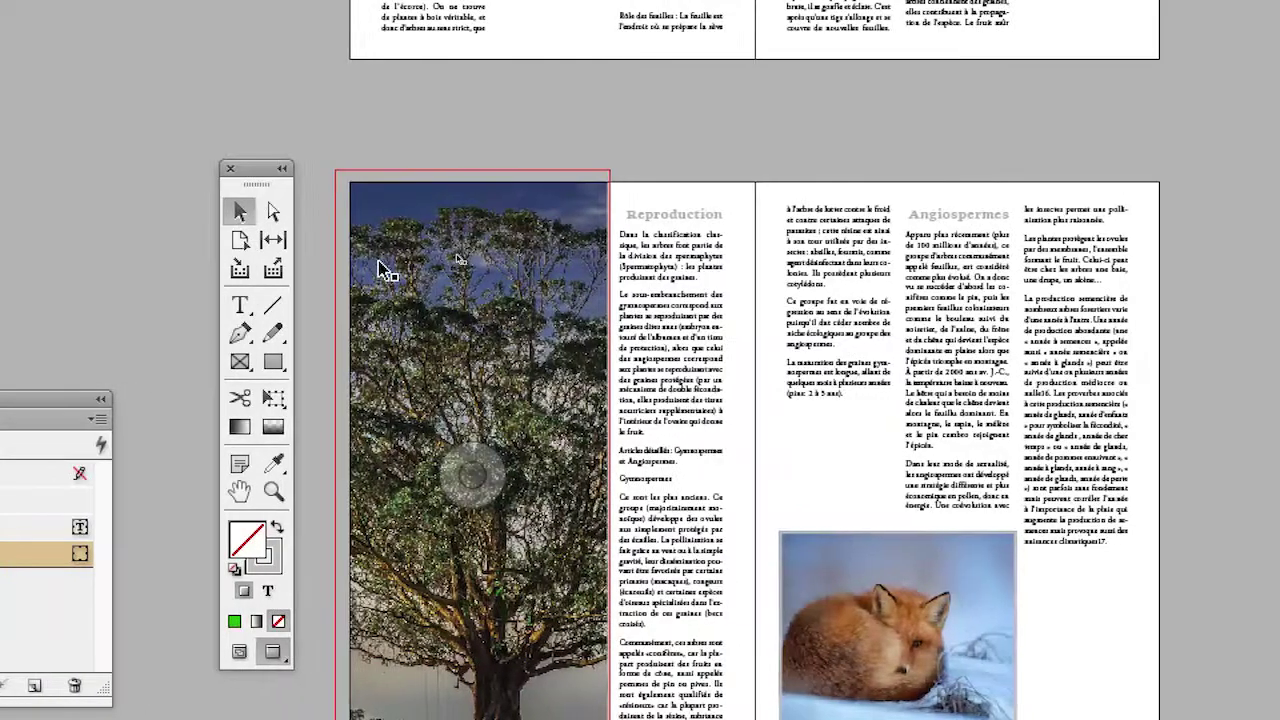
pyautogui.click(430, 262)
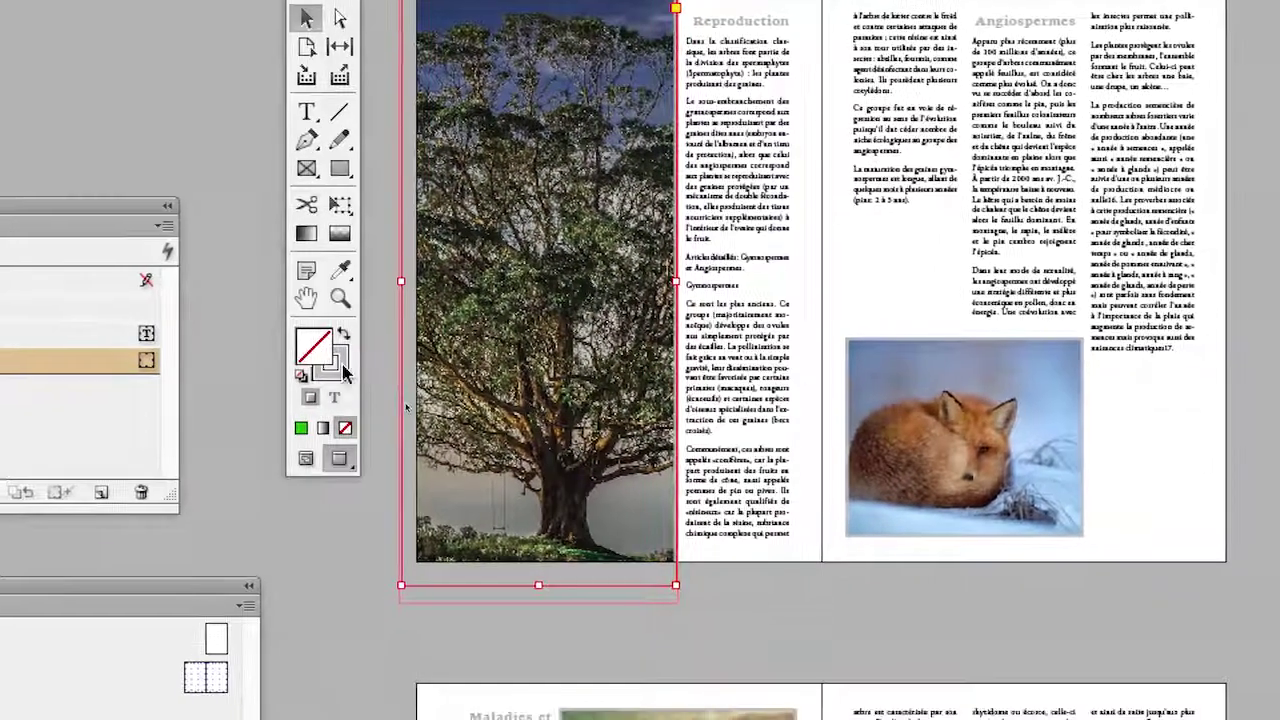
pyautogui.click(343, 372)
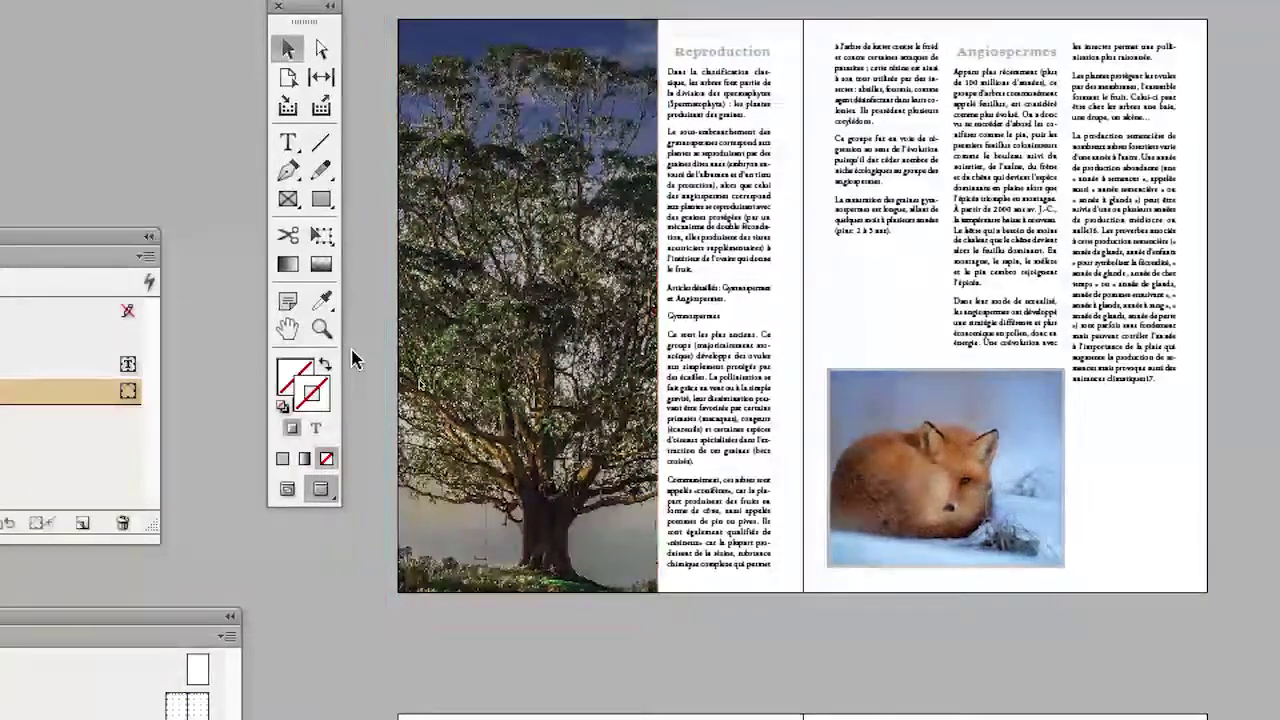
pyautogui.click(352, 349)
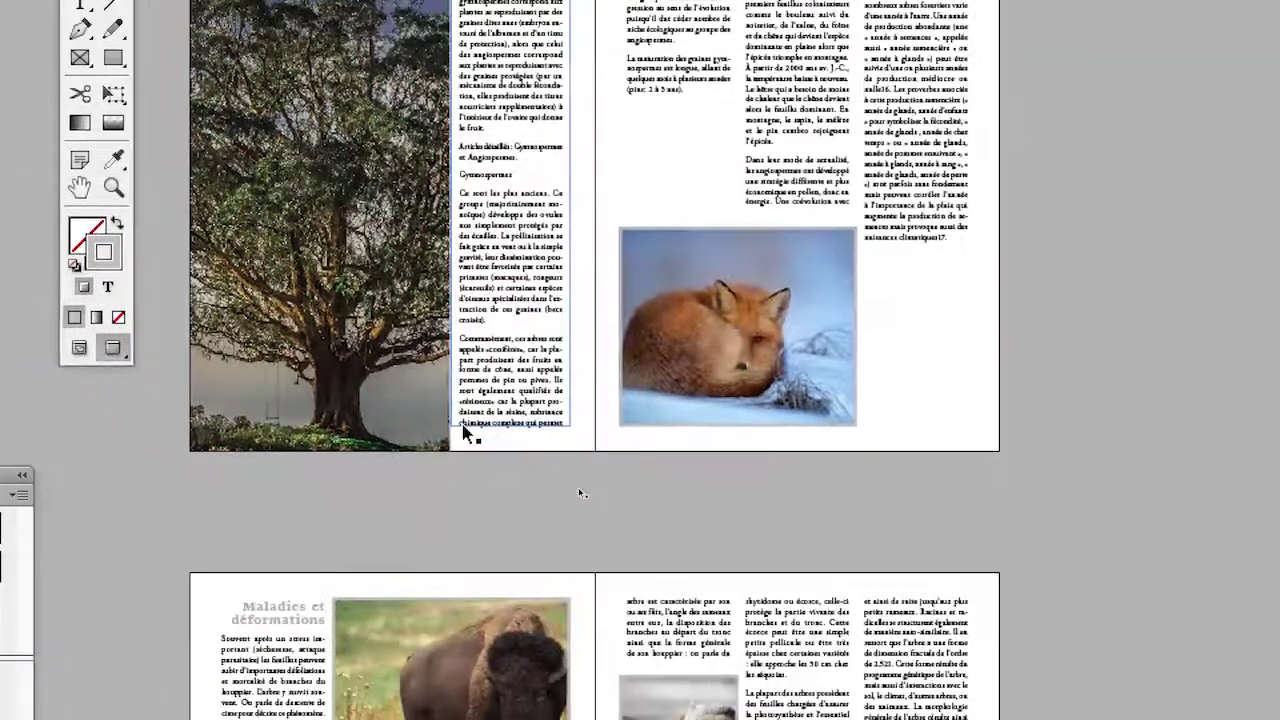
# Step: Move the bison photo to the bottom-left corner of the Maladies et déformations page, overhanging both page edges
pyautogui.scroll(-5, 470, 437)
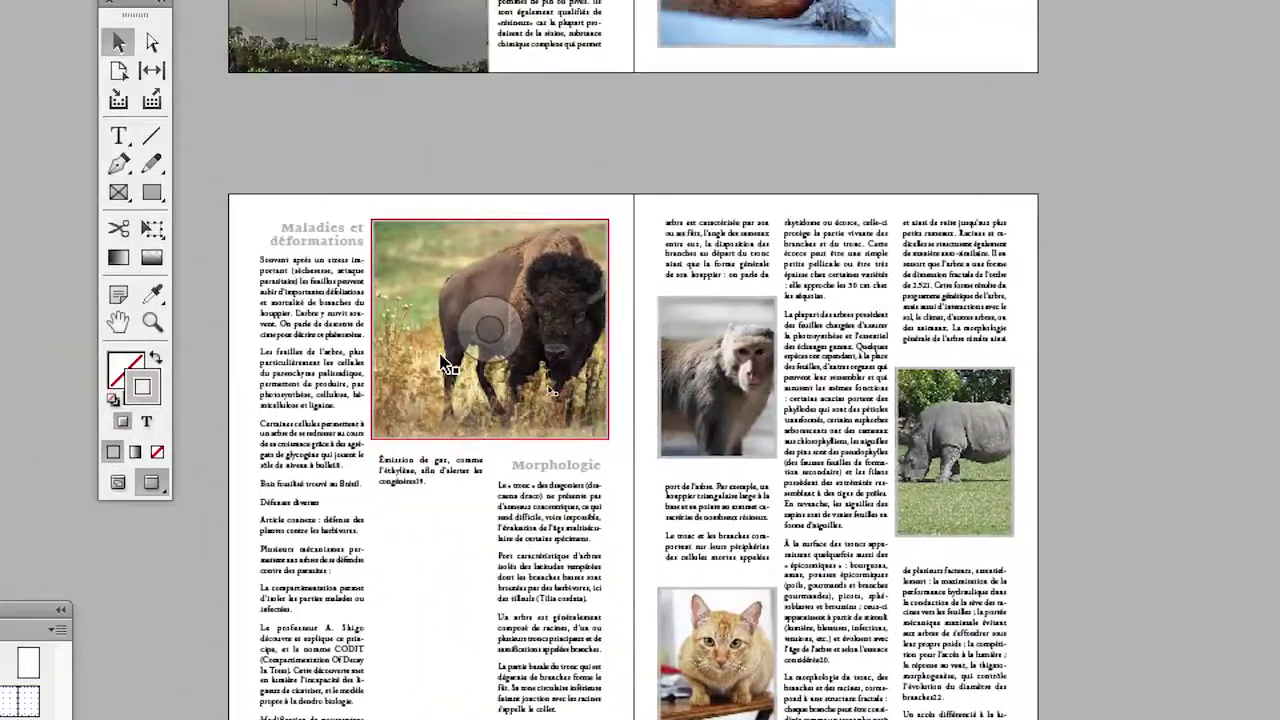
pyautogui.moveTo(374, 177); pyautogui.dragTo(231, 481)
pyautogui.moveTo(408, 440); pyautogui.dragTo(400, 486)
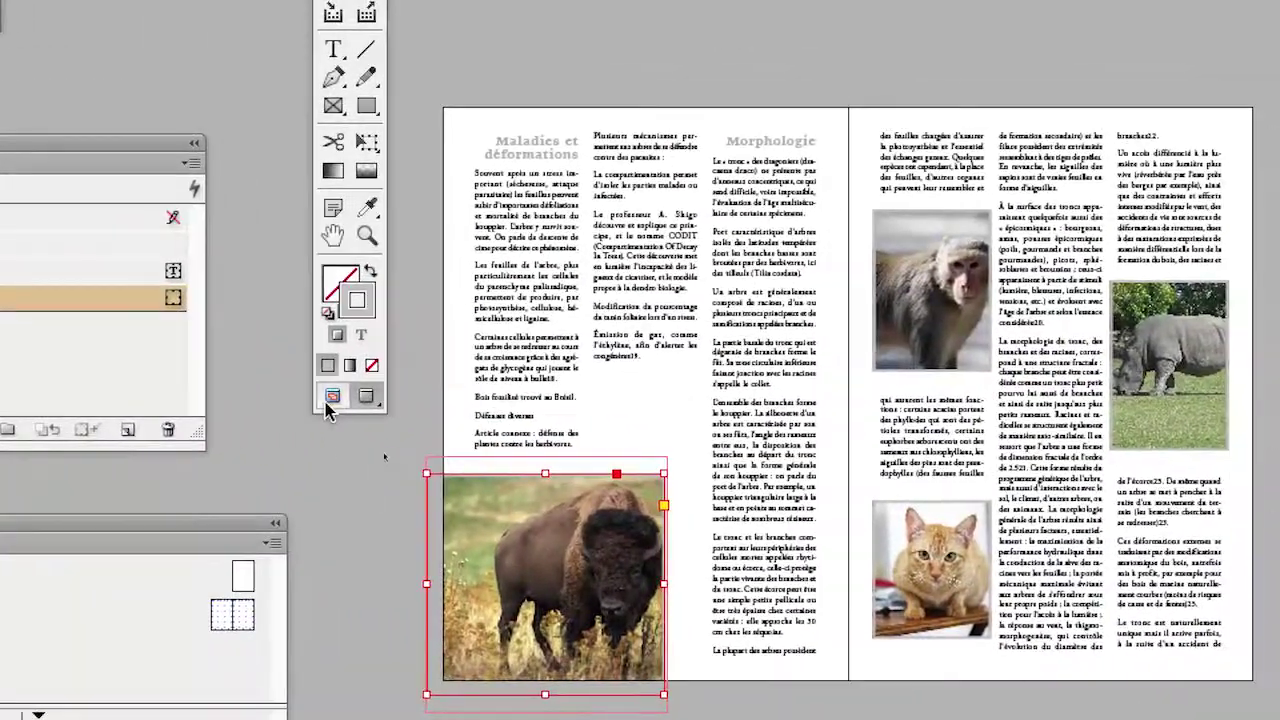
# Step: In normal screen mode, widen the bison photo to the spread's centre fold, about 218 mm, and remove its stroke
pyautogui.click(328, 403)
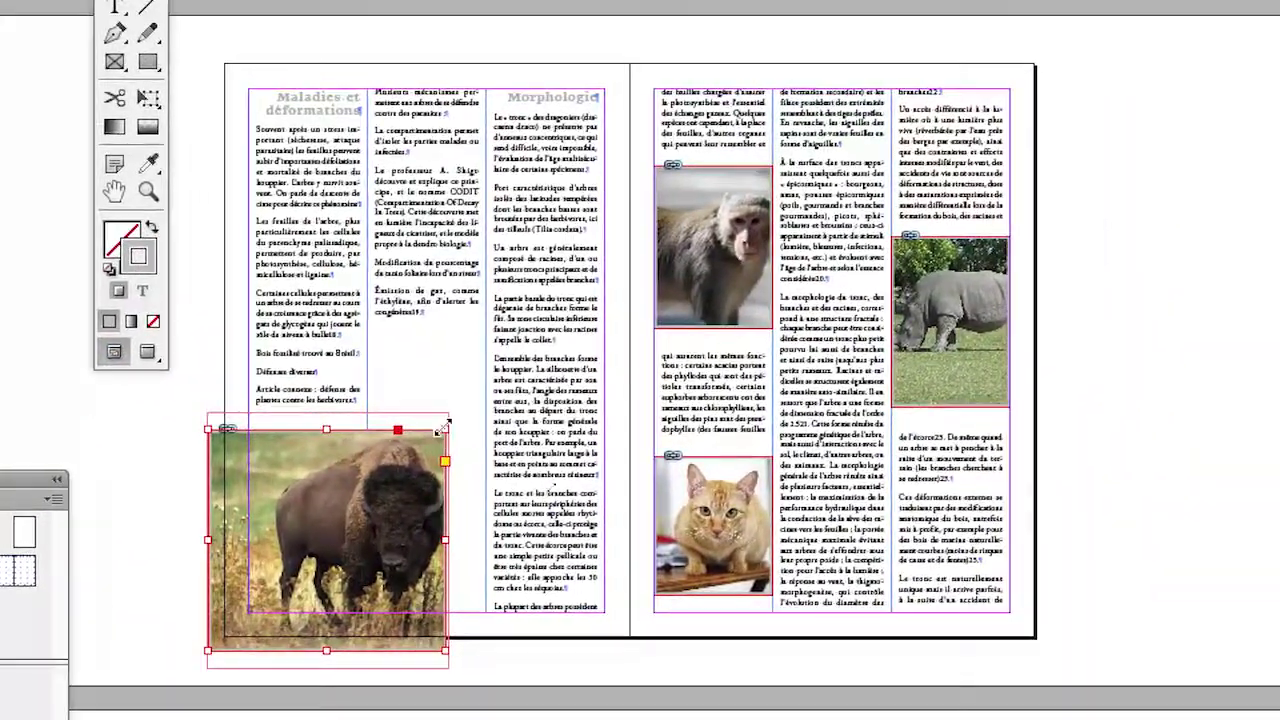
pyautogui.moveTo(440, 428); pyautogui.dragTo(623, 438)
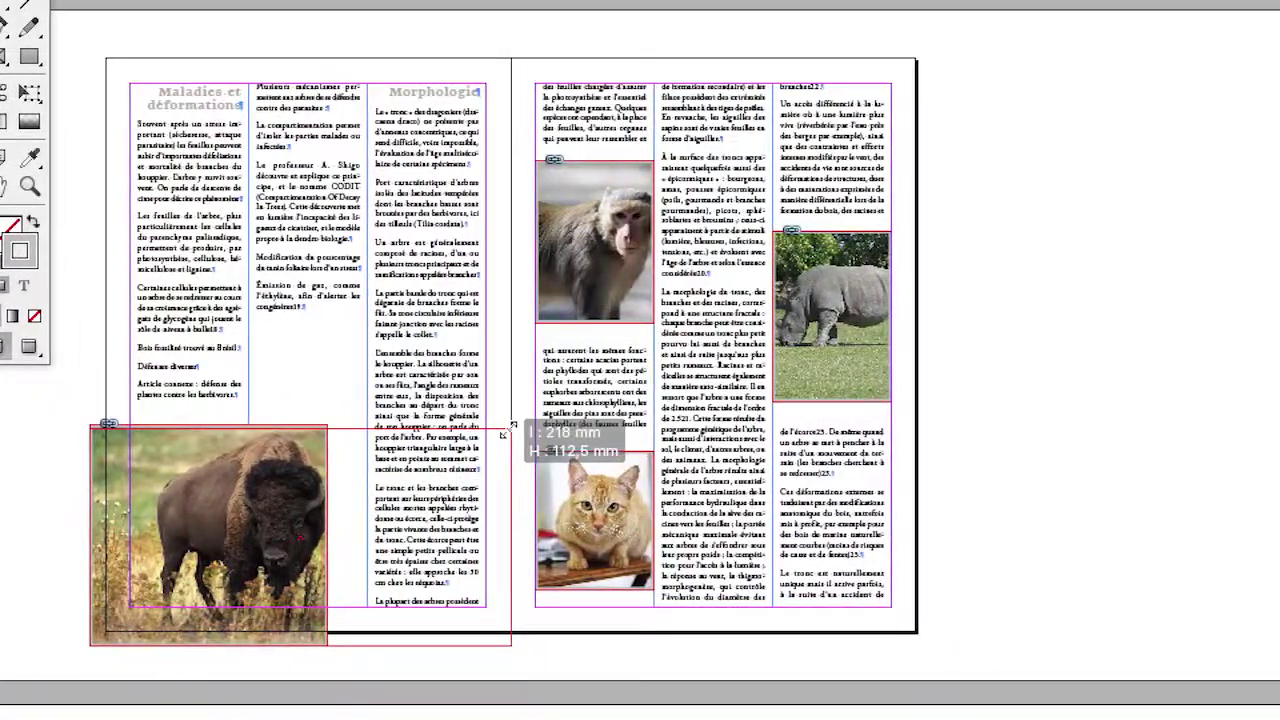
pyautogui.moveTo(503, 433); pyautogui.dragTo(505, 434)
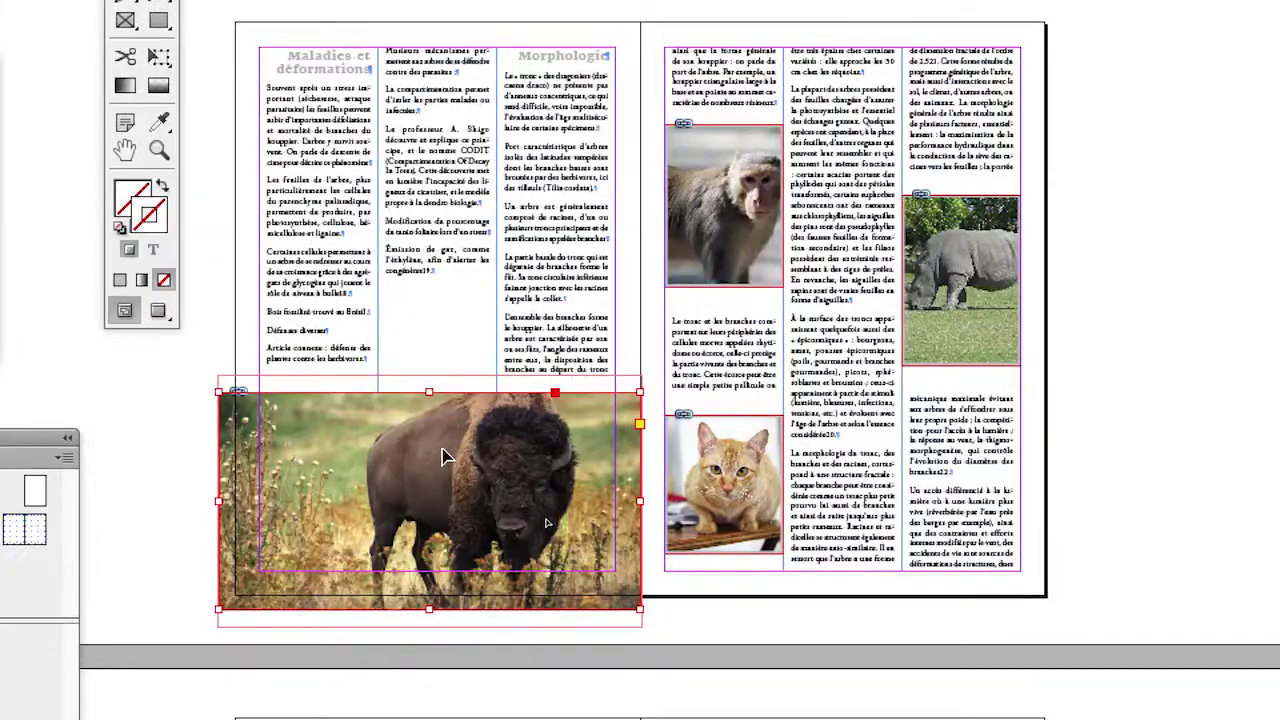
# Step: Raise the bison photo's top edge to make it about 163.5 mm high, and extend its bottom edge further past the page
pyautogui.moveTo(442, 448); pyautogui.dragTo(442, 435)
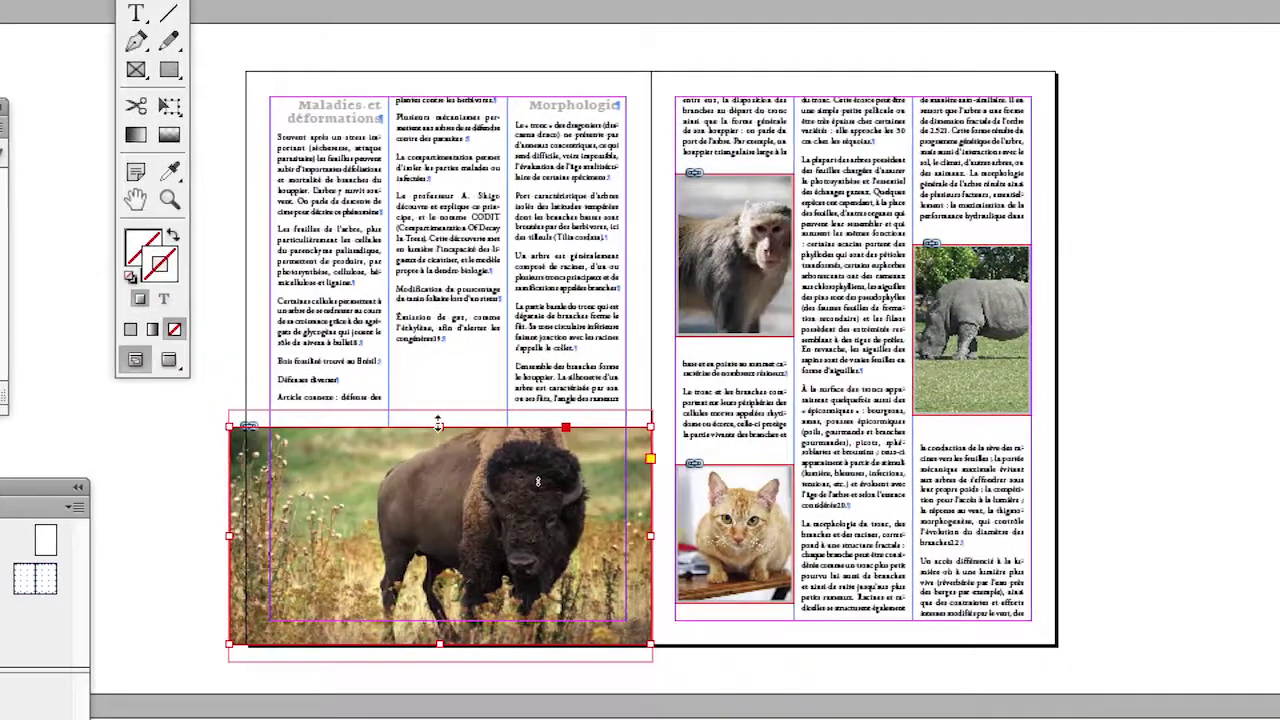
pyautogui.moveTo(430, 380); pyautogui.dragTo(431, 316)
pyautogui.moveTo(438, 405); pyautogui.dragTo(438, 368)
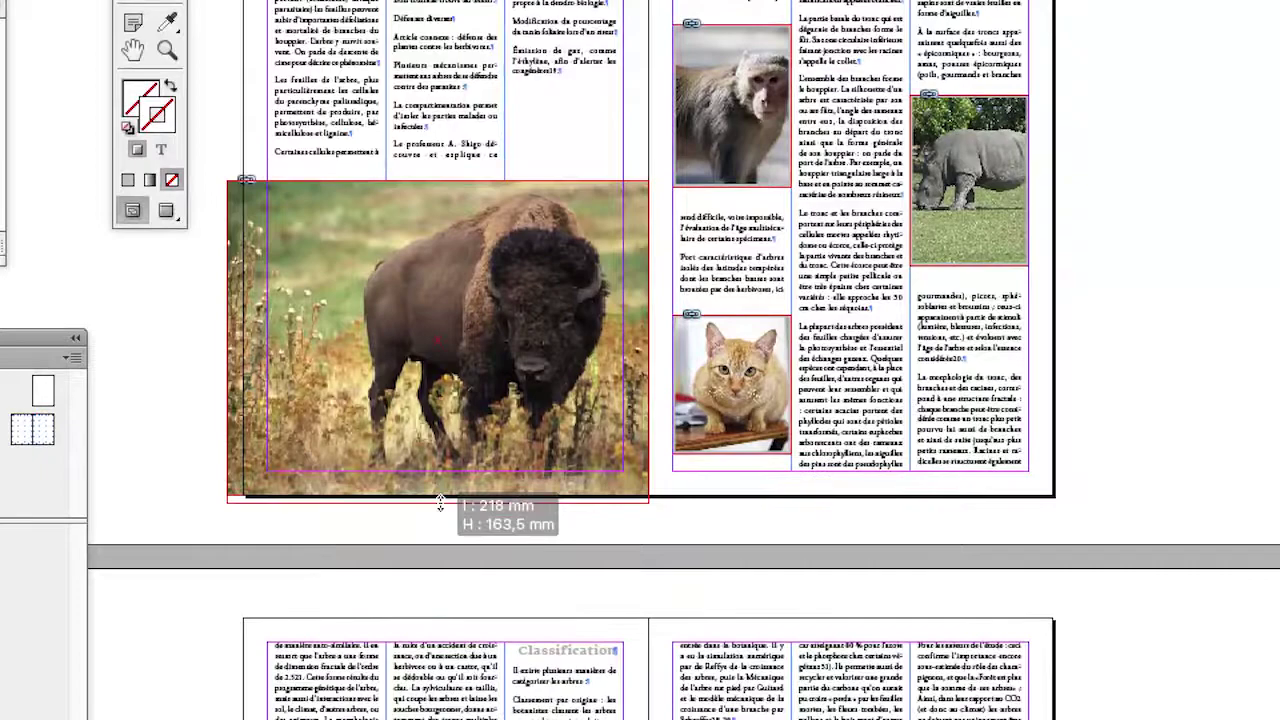
pyautogui.moveTo(440, 503); pyautogui.dragTo(440, 505)
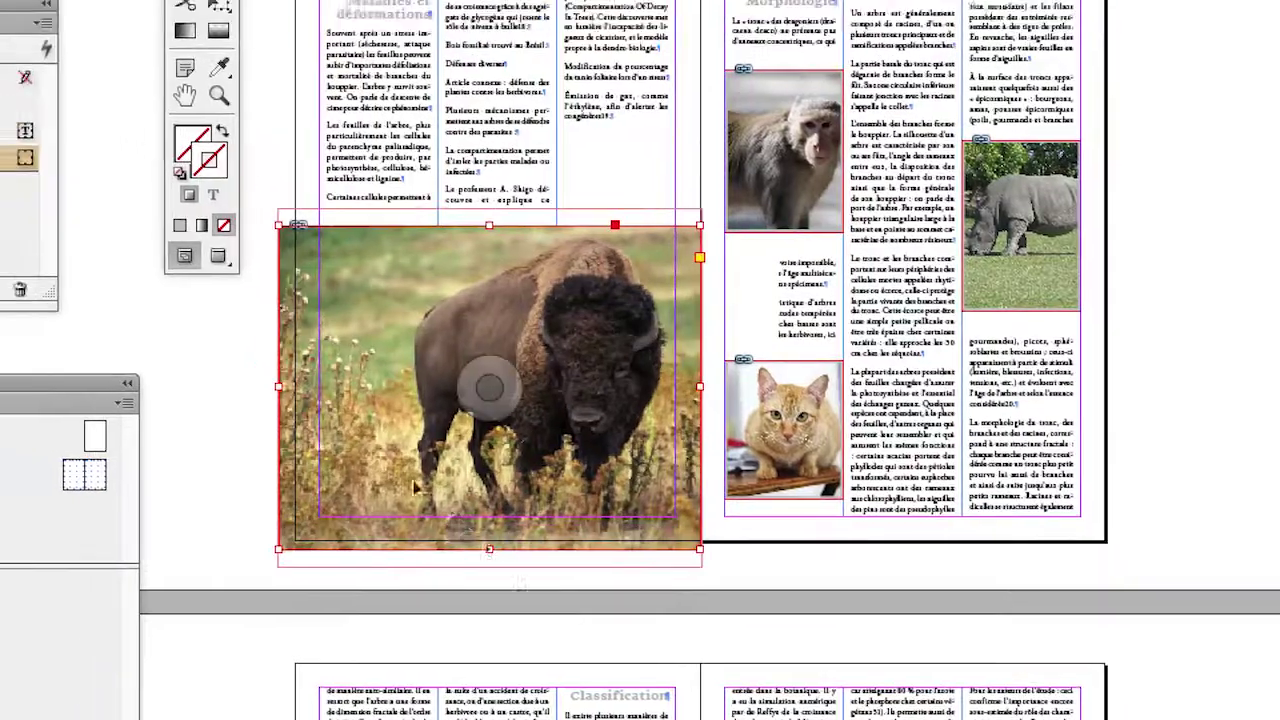
# Step: Switch to preview screen mode and examine the full-bleed tree and bison photos with the text around them
pyautogui.click(167, 211)
pyautogui.click(181, 271)
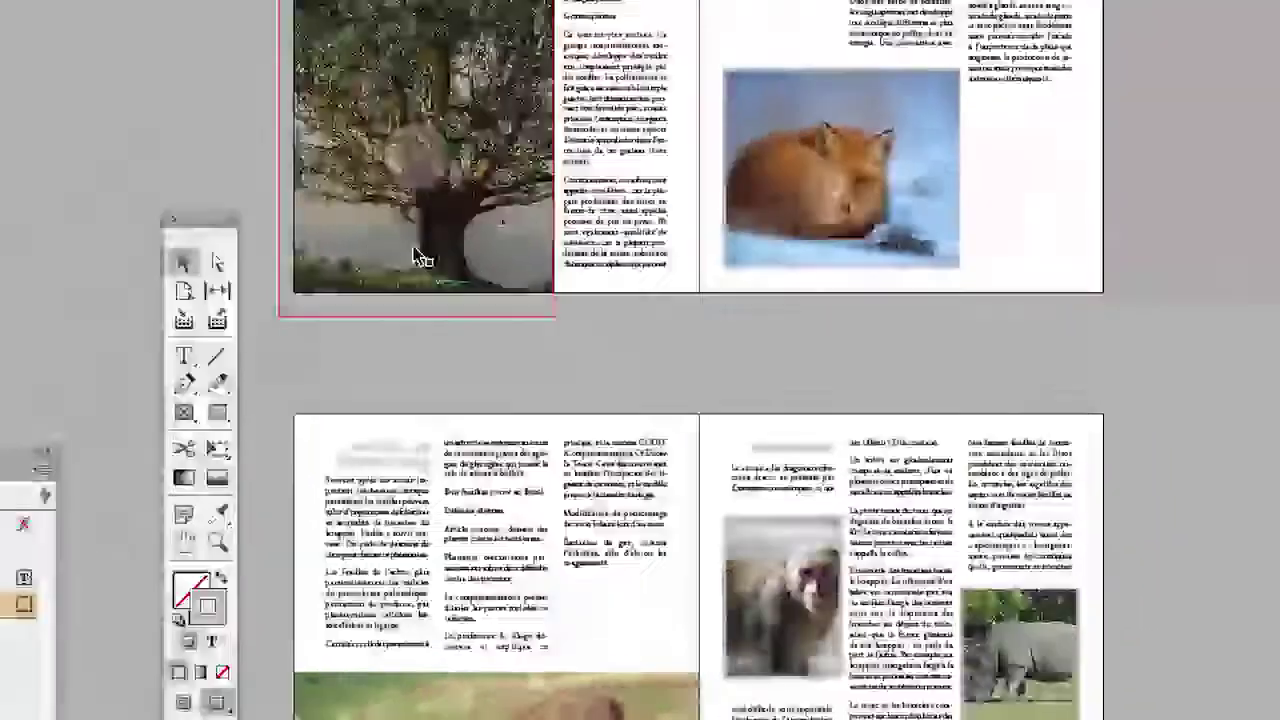
pyautogui.moveTo(403, 30); pyautogui.dragTo(406, 332)
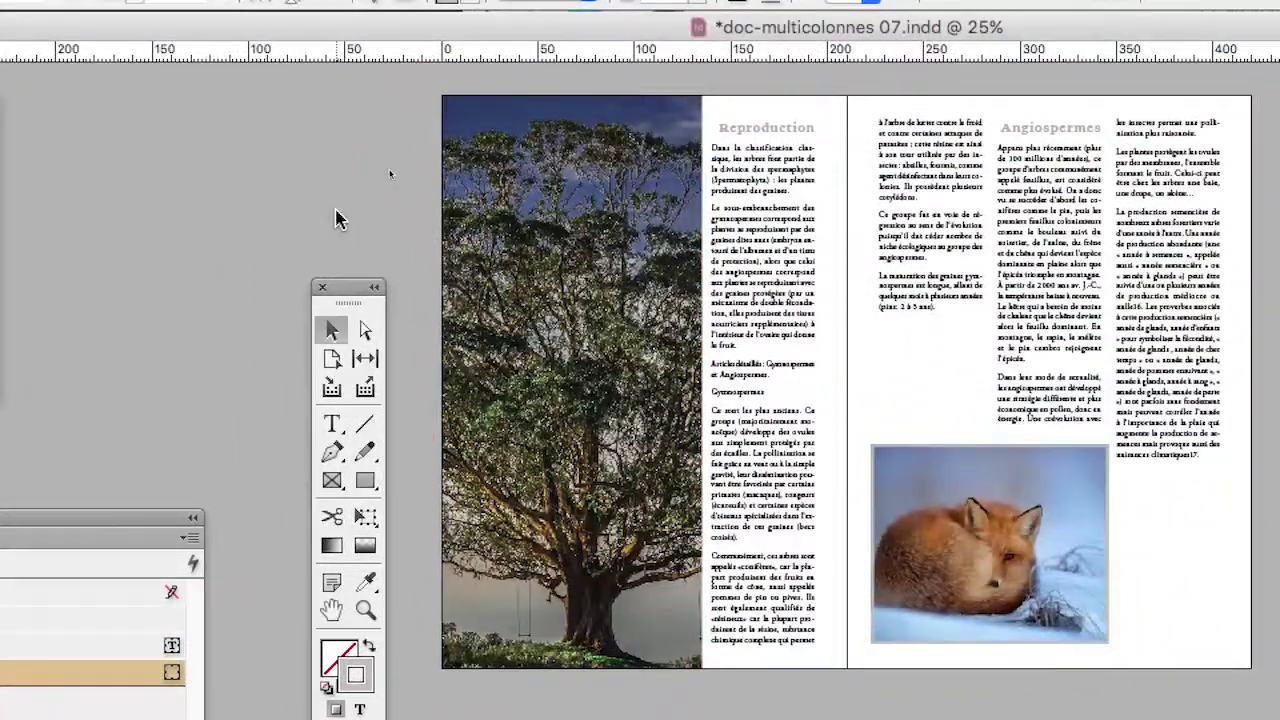
pyautogui.scroll(-10, 337, 218)
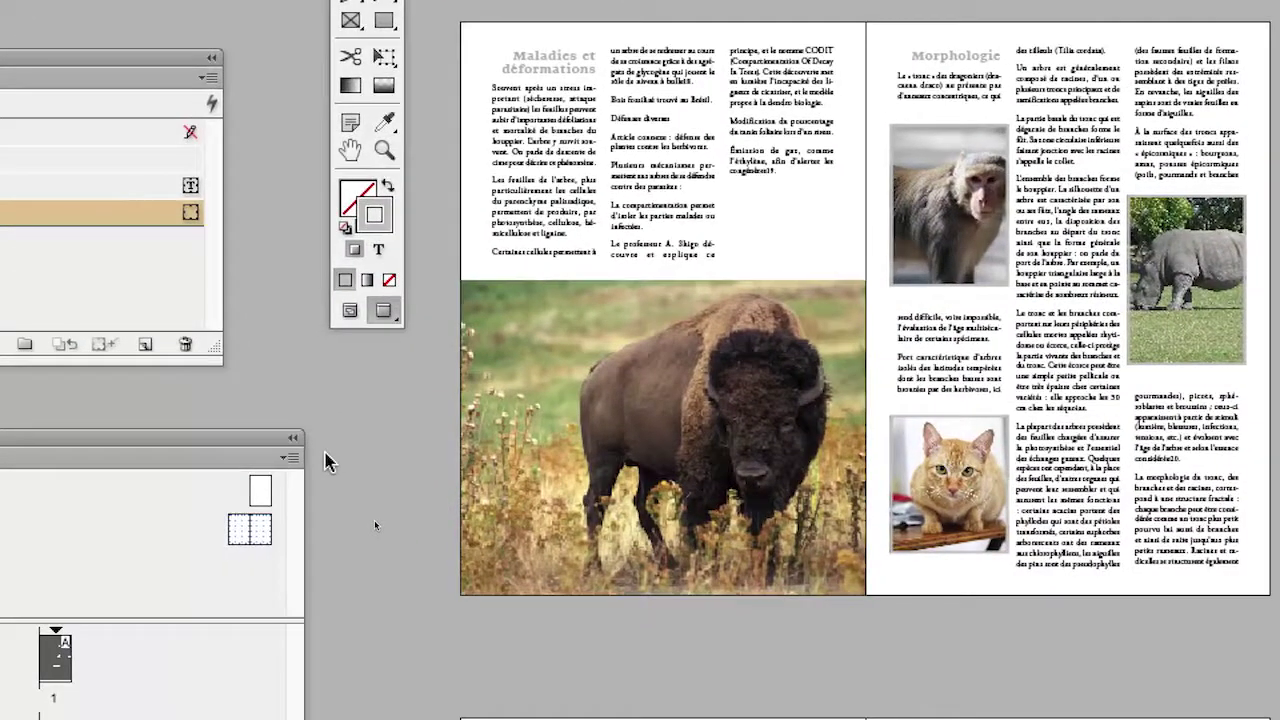
pyautogui.scroll(-4, 326, 455)
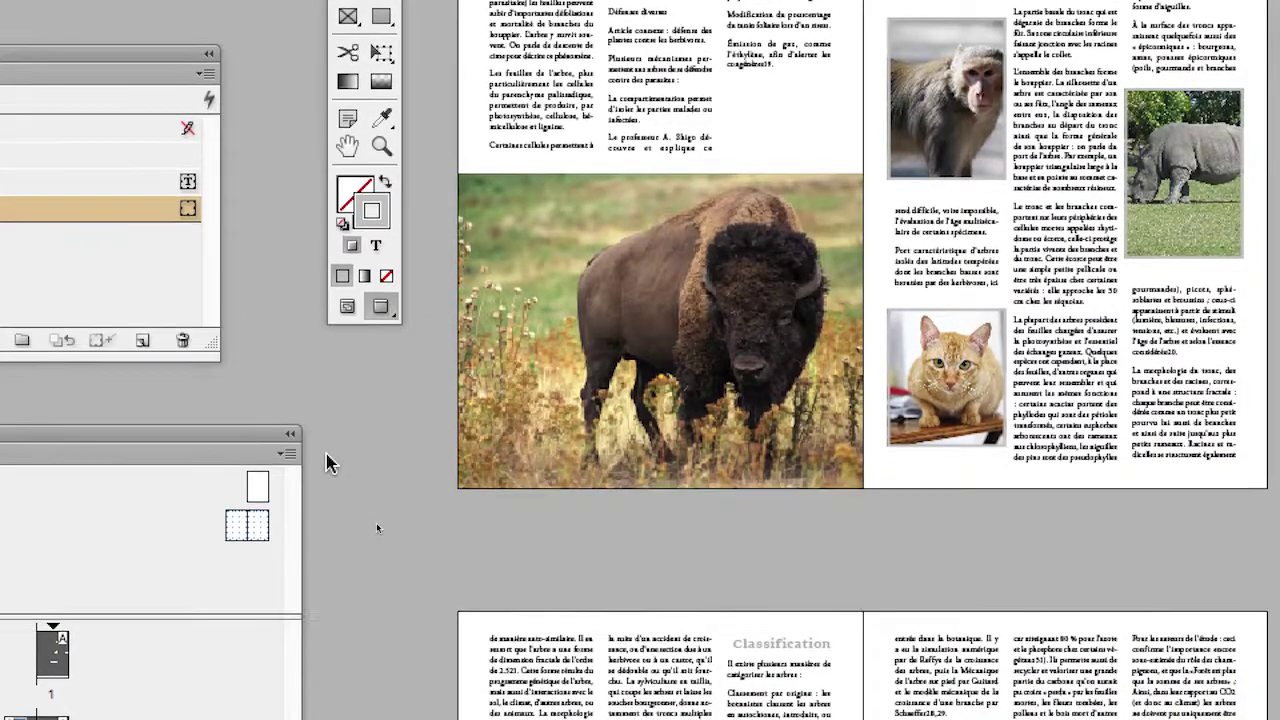
pyautogui.scroll(4, 327, 455)
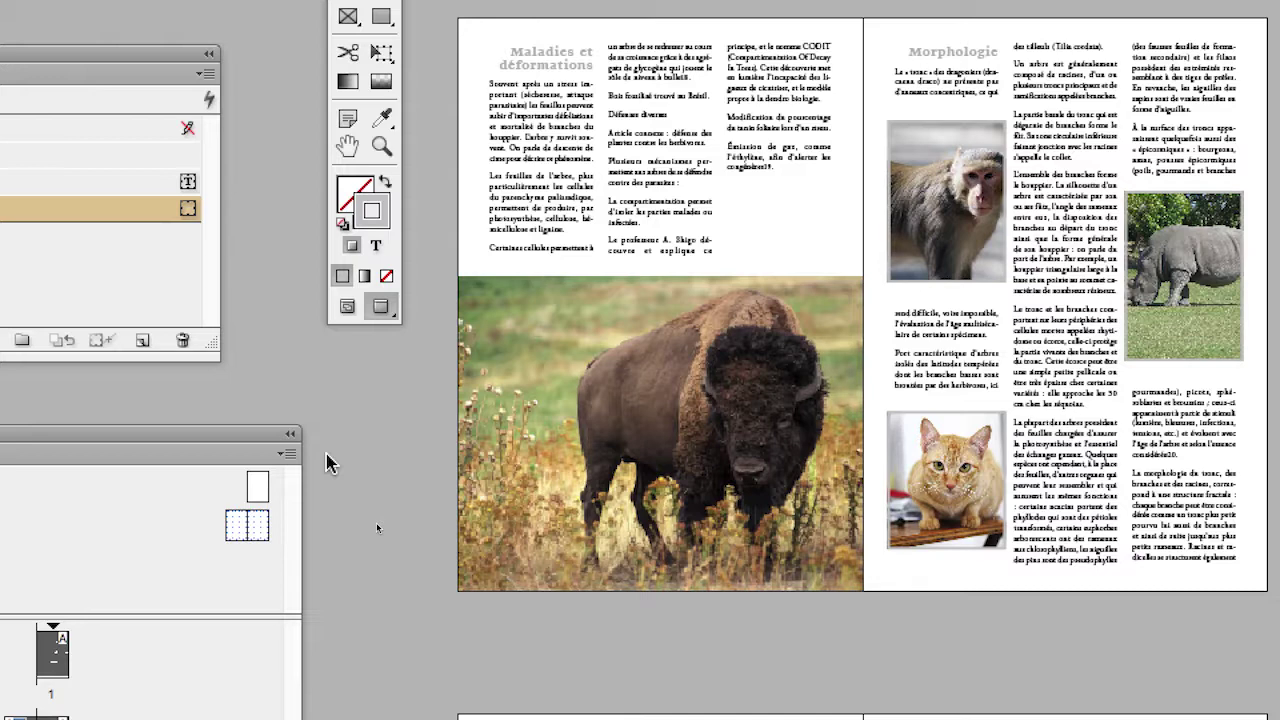
pyautogui.scroll(3, 326, 453)
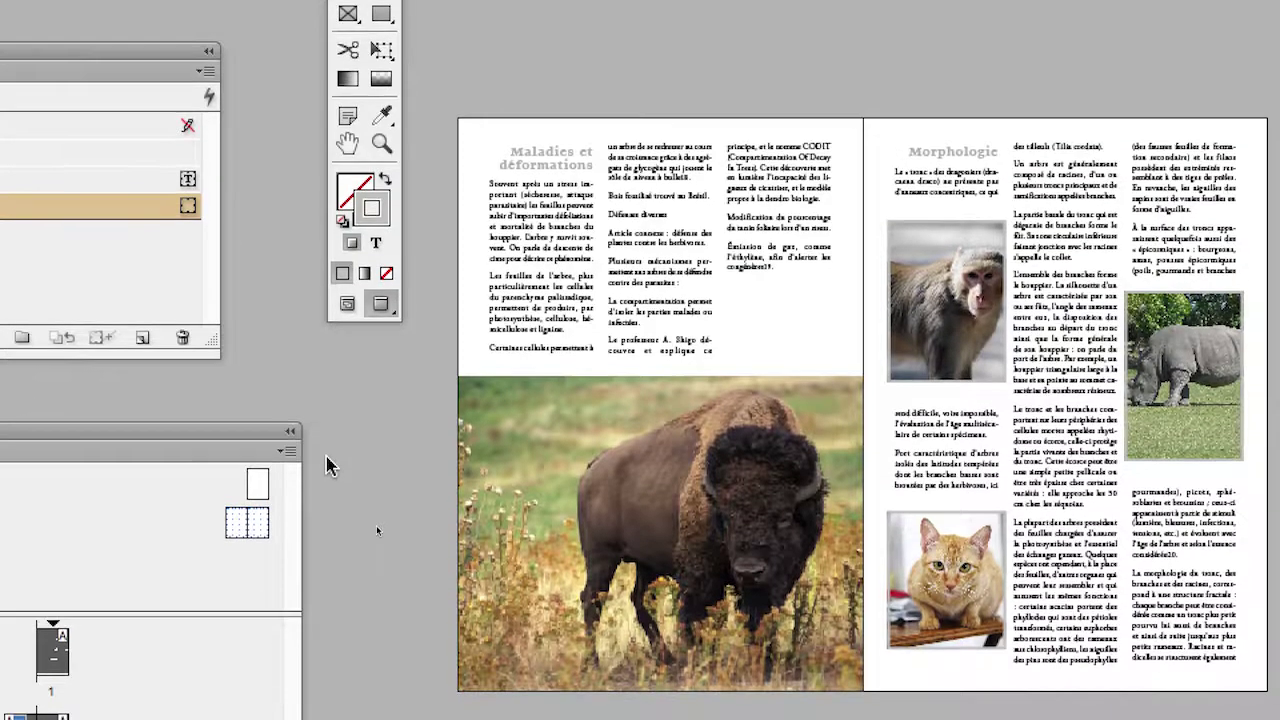
pyautogui.scroll(-3, 326, 456)
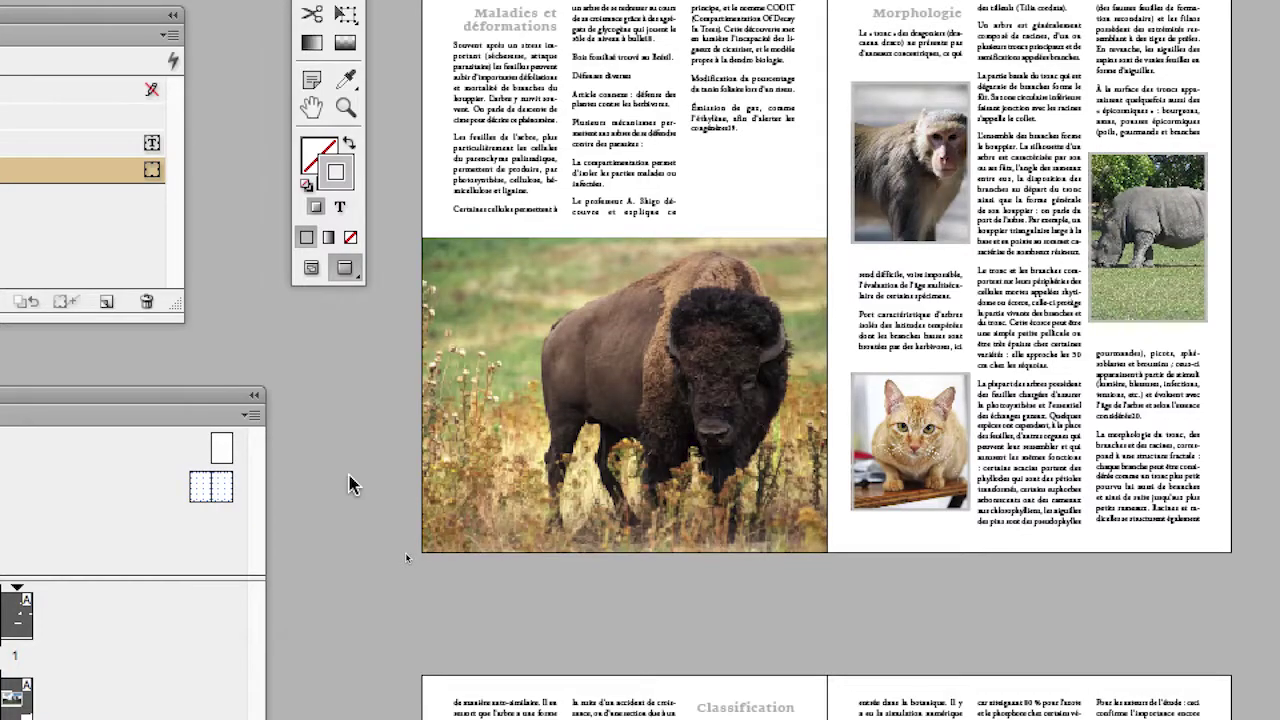
# Step: In normal screen mode, move the cat photo to the foot of the middle column on the Morphologie page
pyautogui.scroll(10, 350, 484)
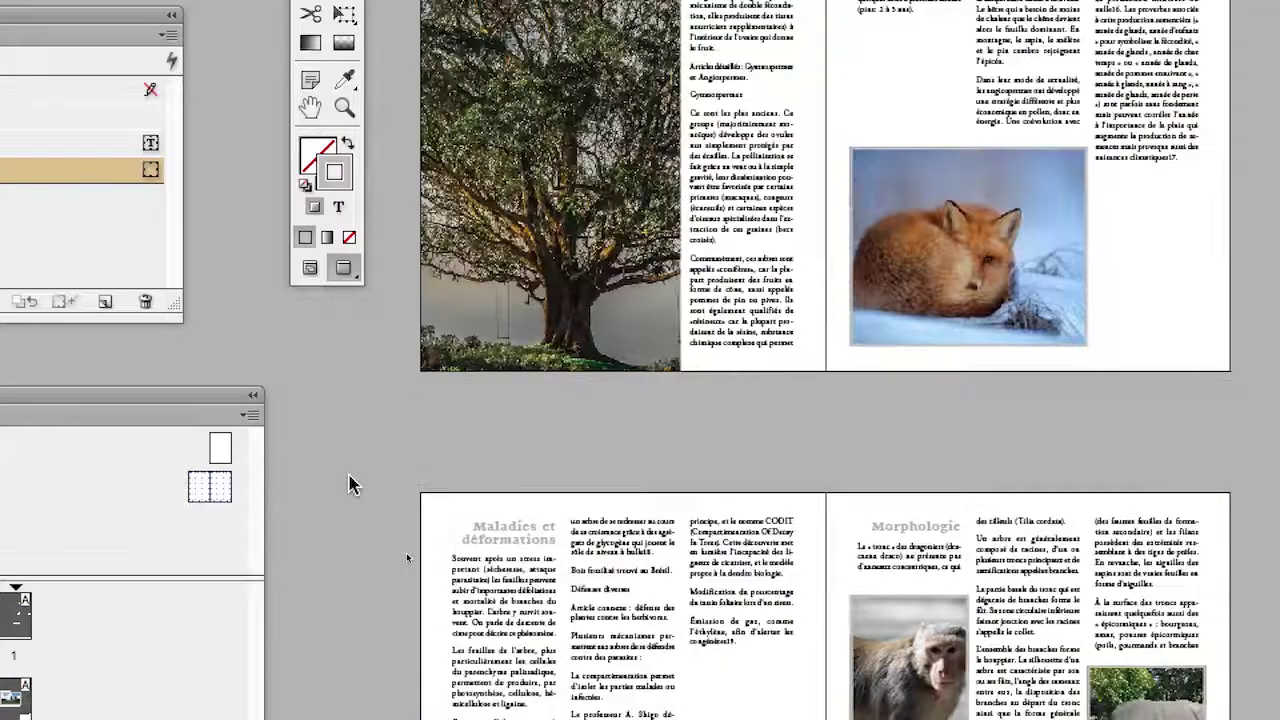
pyautogui.scroll(-2, 350, 484)
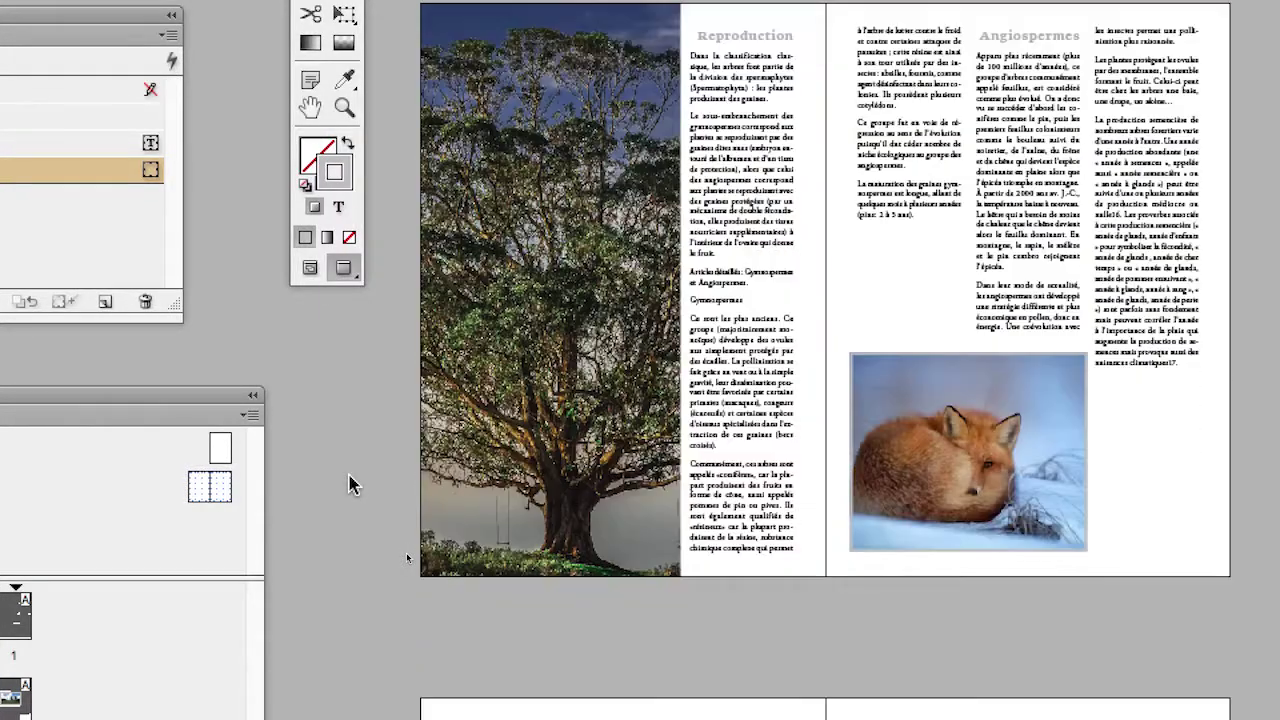
pyautogui.scroll(-10, 350, 484)
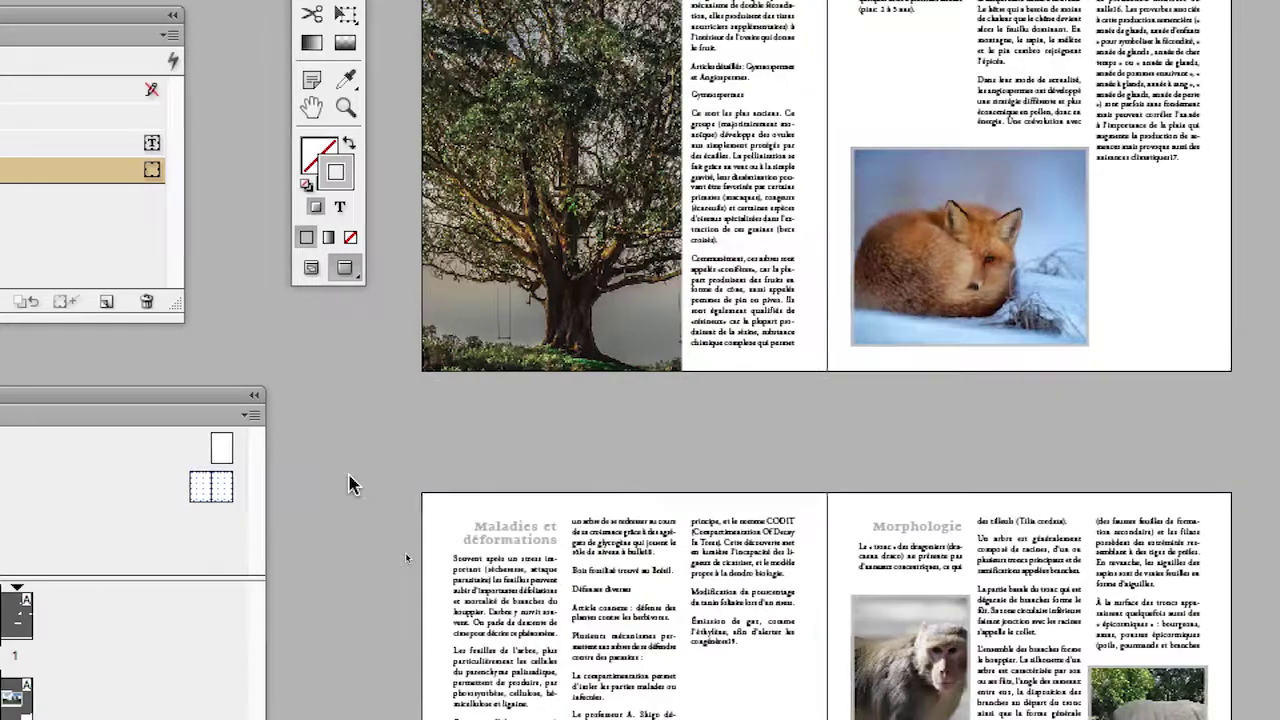
pyautogui.scroll(-1, 350, 484)
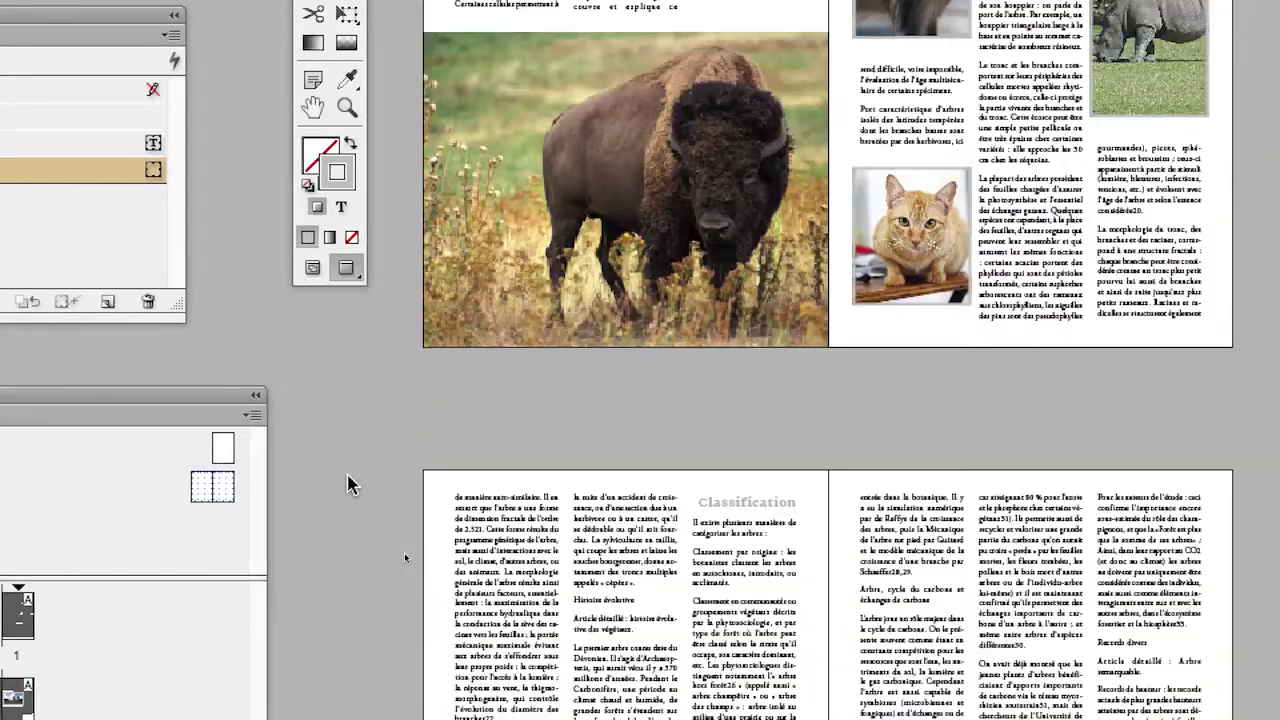
pyautogui.scroll(4, 350, 484)
pyautogui.scroll(-1, 350, 484)
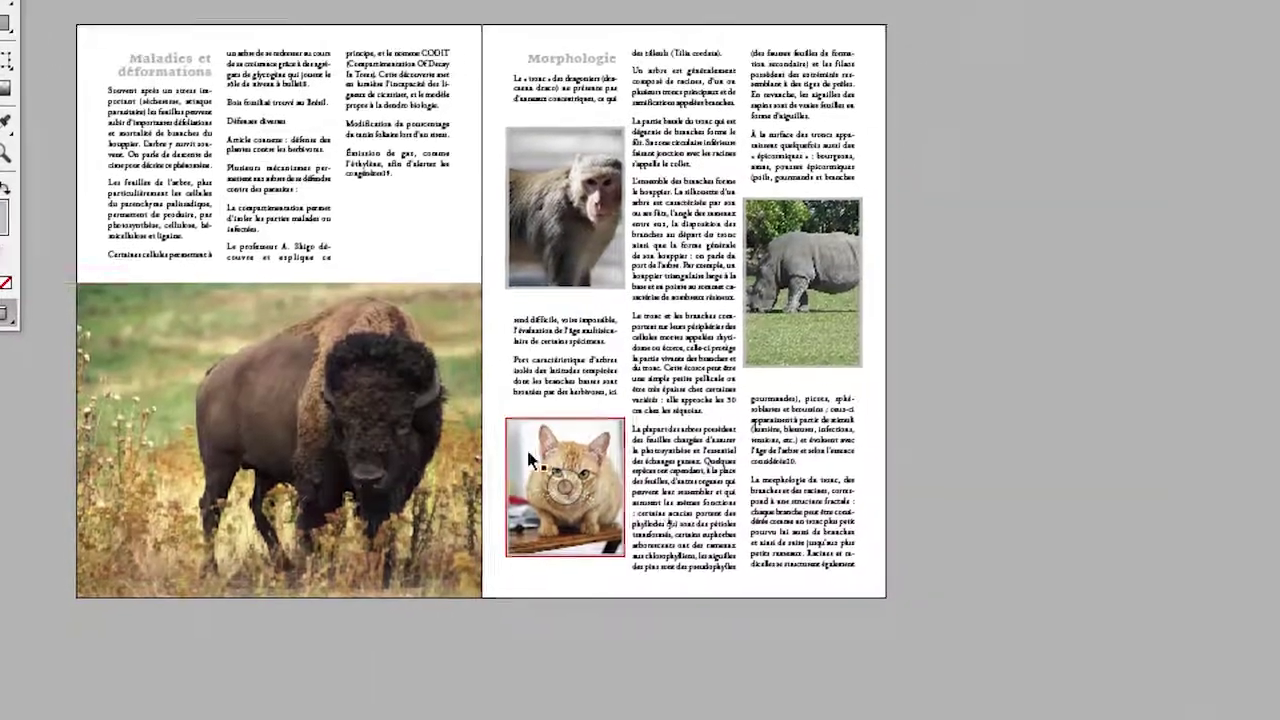
pyautogui.click(872, 400)
pyautogui.click(341, 374)
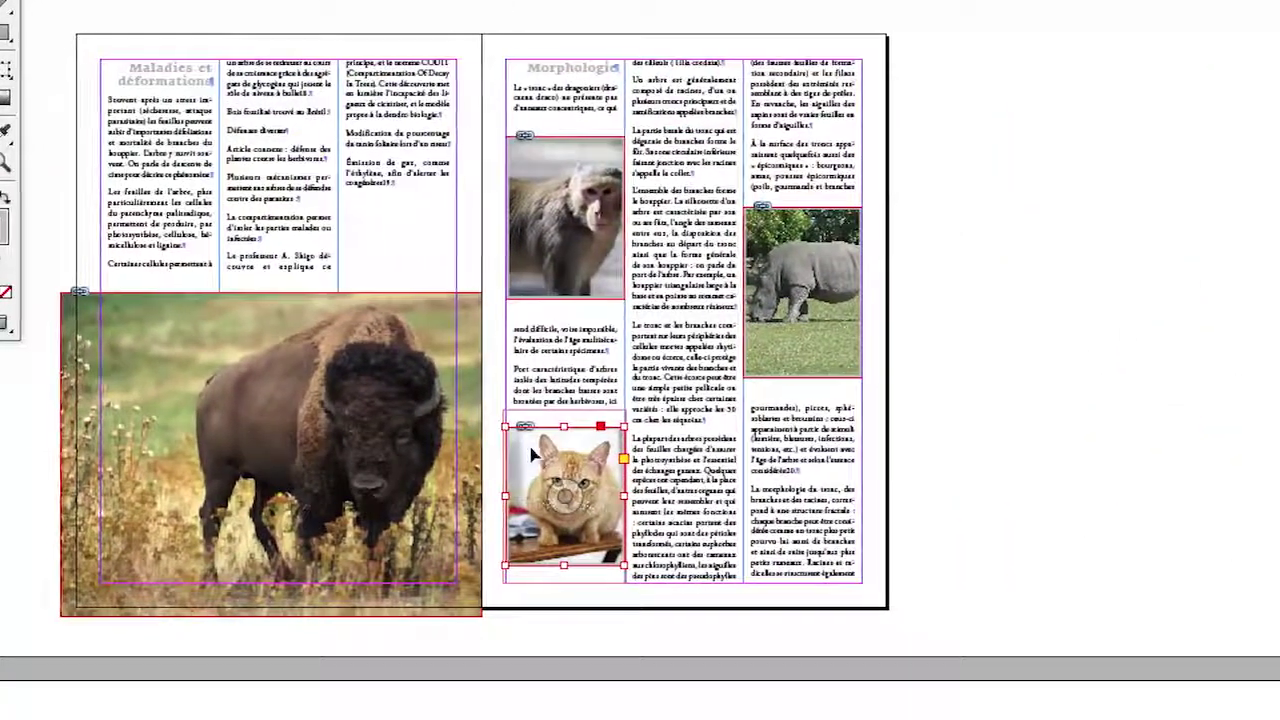
pyautogui.moveTo(903, 501); pyautogui.dragTo(1022, 519)
pyautogui.moveTo(570, 451); pyautogui.dragTo(574, 462)
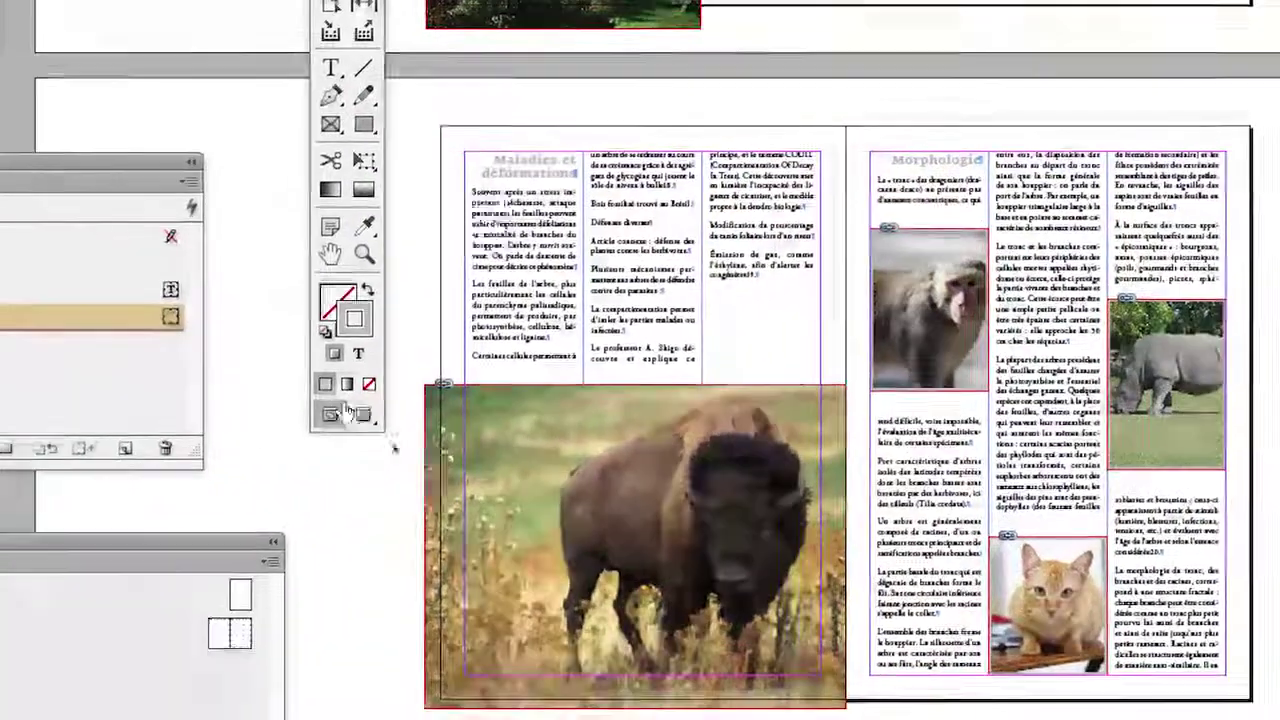
# Step: Move the monkey photo to the top of the Morphologie page's first column and resize it to span two columns
pyautogui.click(357, 413)
pyautogui.scroll(-5, 347, 451)
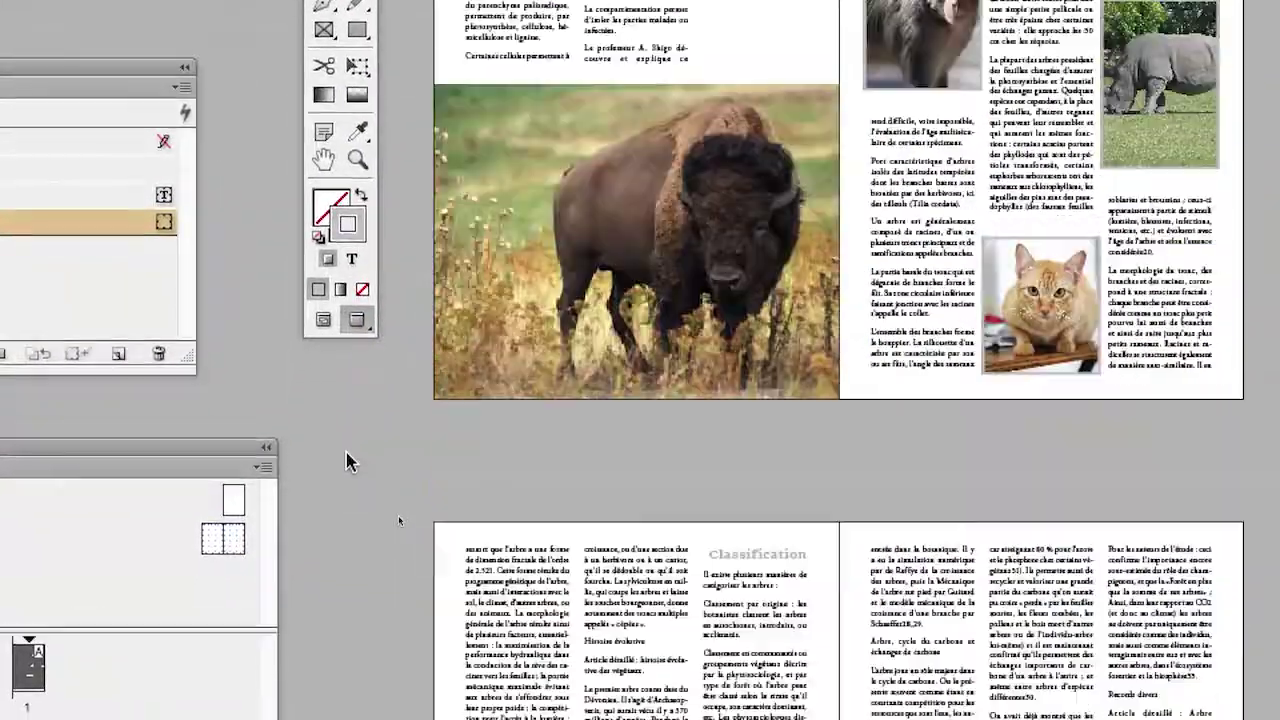
pyautogui.scroll(5, 347, 451)
pyautogui.moveTo(931, 220); pyautogui.dragTo(924, 144)
pyautogui.moveTo(541, 345); pyautogui.dragTo(541, 344)
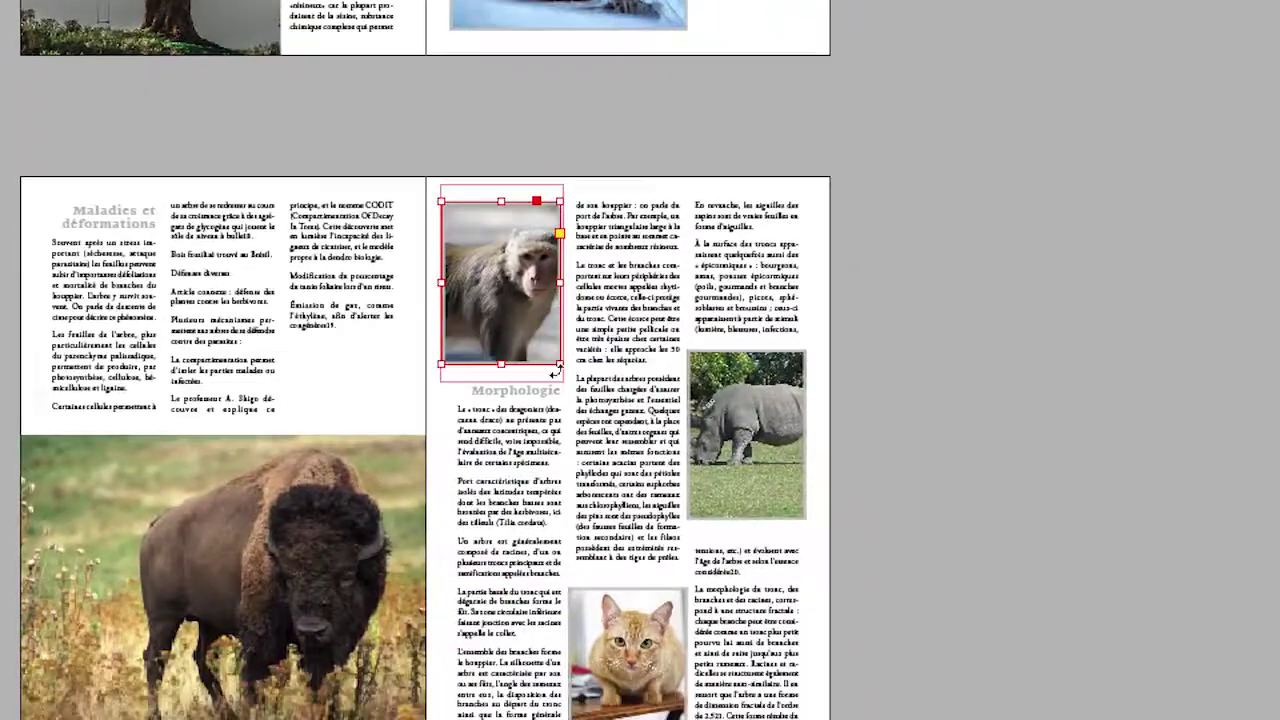
pyautogui.moveTo(591, 427); pyautogui.dragTo(709, 386)
pyautogui.click(313, 487)
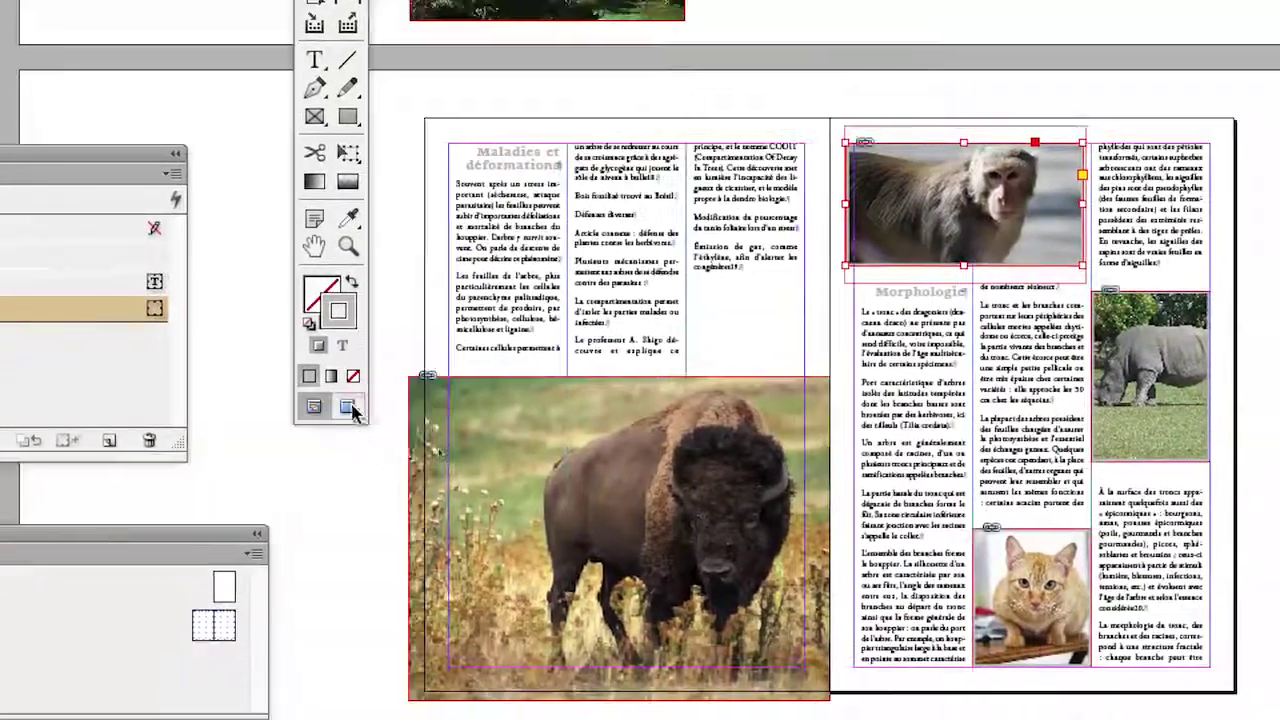
# Step: Align the left edge of the monkey photo's frame with the page margin and return to preview screen mode
pyautogui.click(803, 380)
pyautogui.click(1040, 310)
pyautogui.moveTo(1081, 346); pyautogui.dragTo(1084, 347)
pyautogui.moveTo(602, 357); pyautogui.dragTo(607, 356)
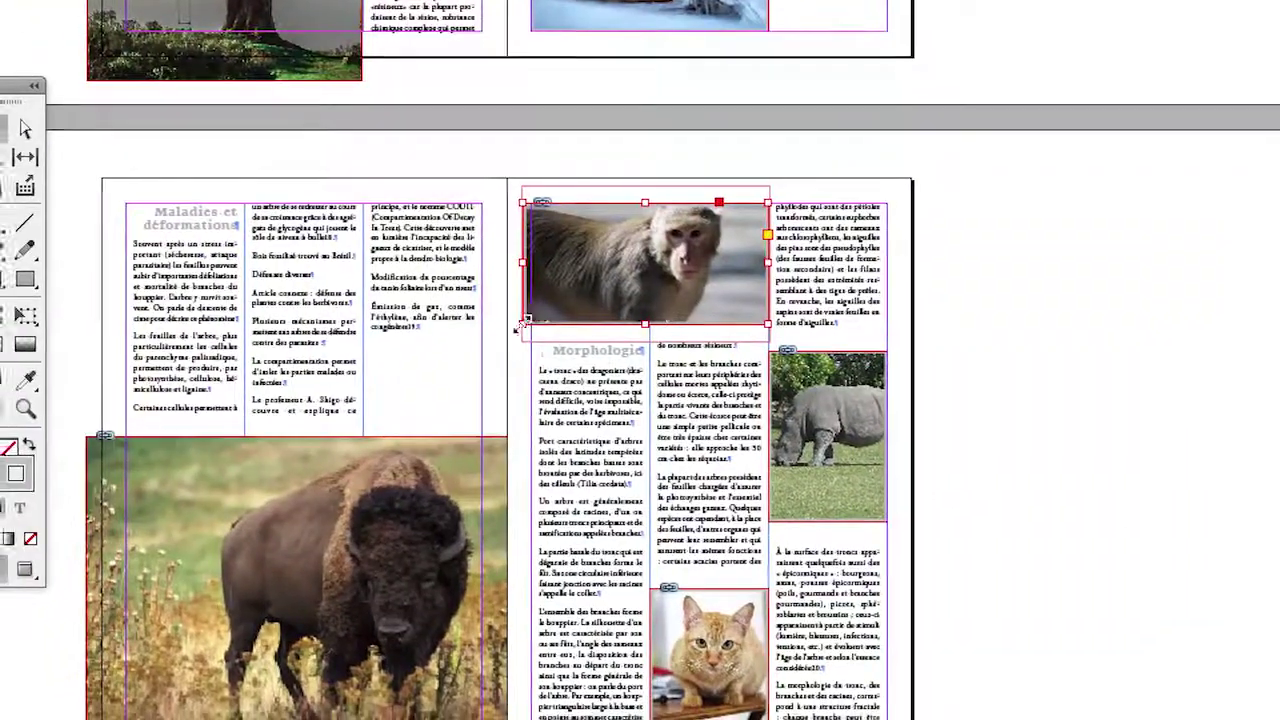
pyautogui.moveTo(522, 325); pyautogui.dragTo(531, 330)
pyautogui.click(942, 391)
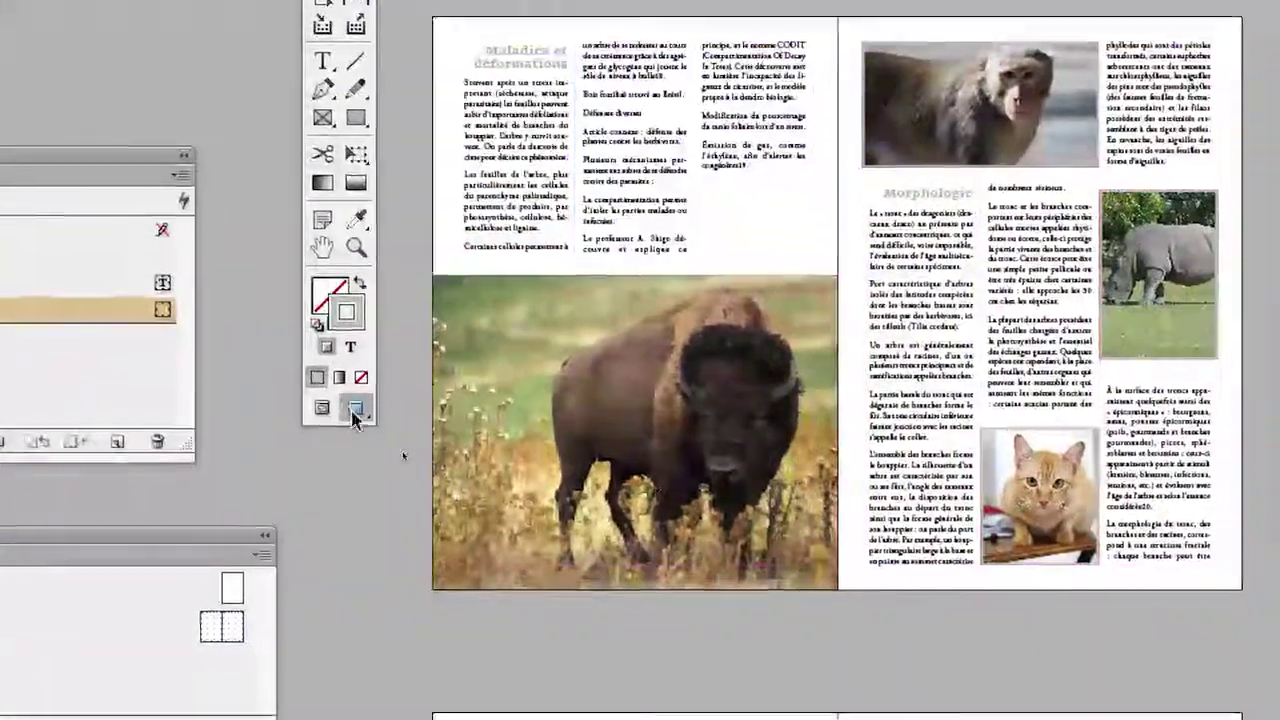
# Step: Examine the text reflow around the repositioned photos across the document's spreads in preview mode
pyautogui.scroll(-10, 776, 337)
pyautogui.scroll(-5, 490, 381)
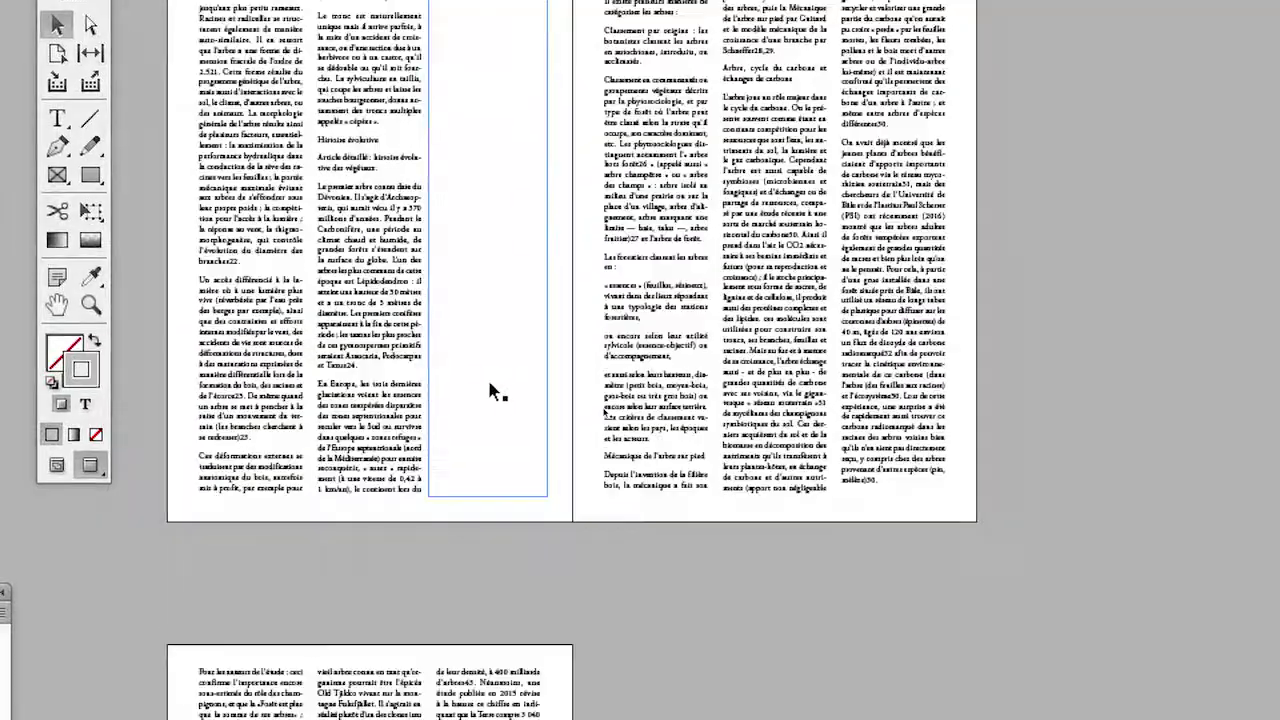
pyautogui.scroll(10, 488, 383)
pyautogui.scroll(20, 488, 383)
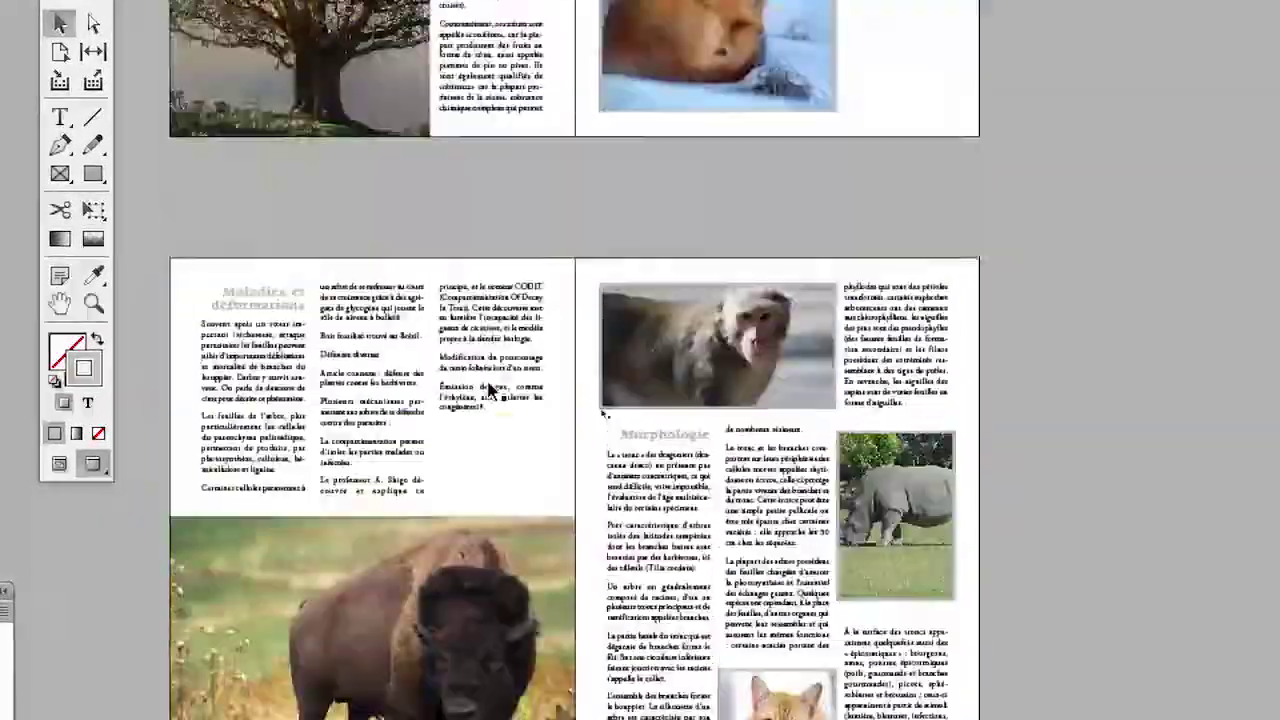
pyautogui.scroll(10, 488, 383)
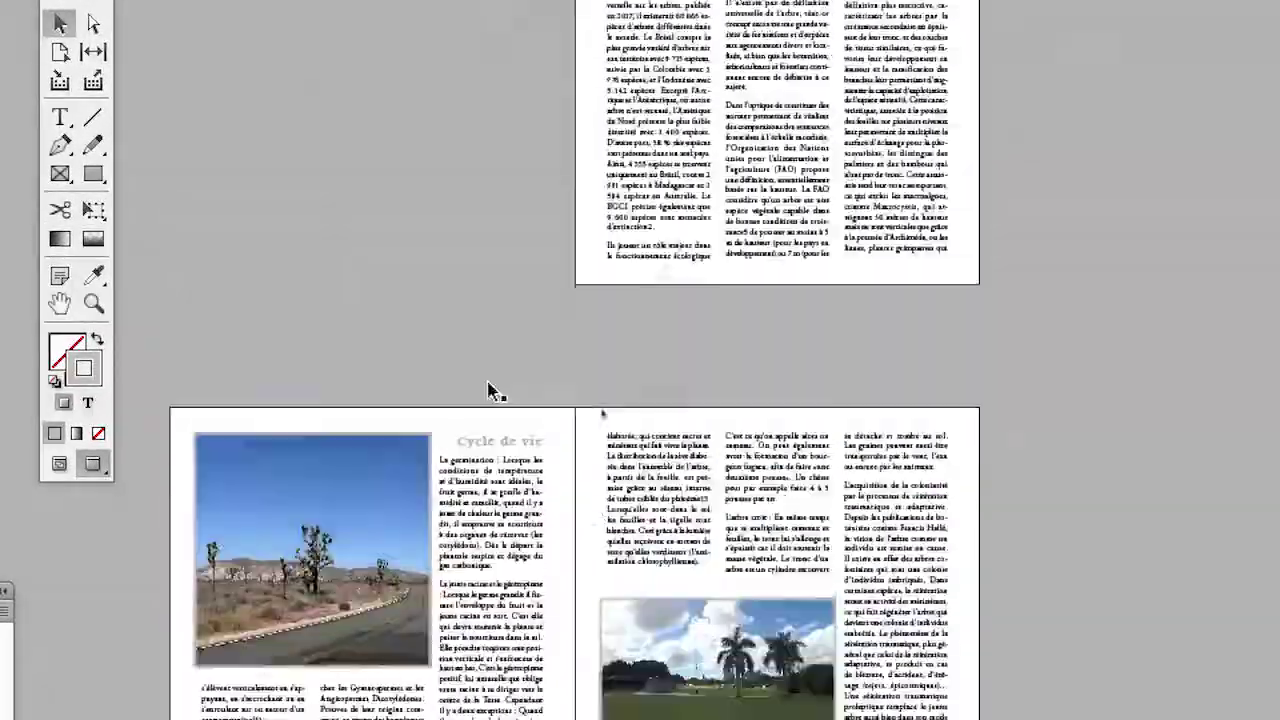
pyautogui.scroll(-10, 483, 365)
pyautogui.scroll(-12, 483, 373)
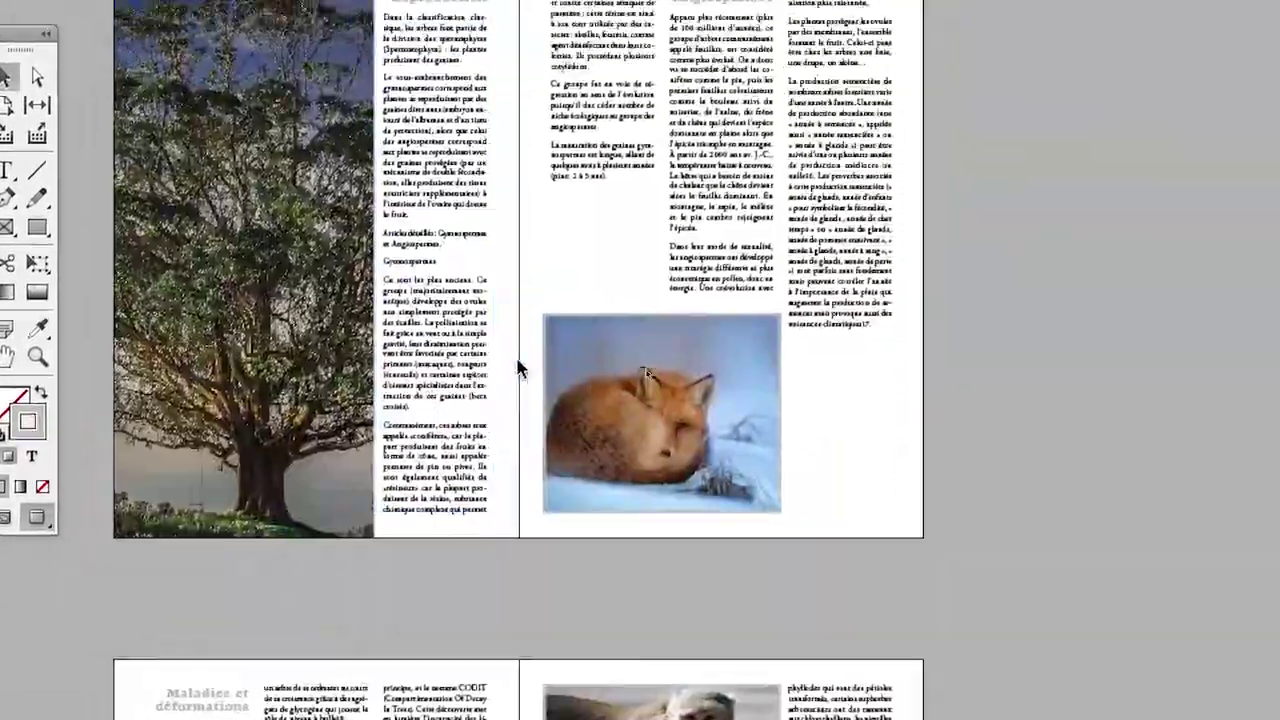
# Step: Move the fox photo to the top of the Angiospermes page and narrow it to the second column's edge, about 119 mm wide
pyautogui.click(537, 349)
pyautogui.moveTo(537, 349); pyautogui.dragTo(537, 18)
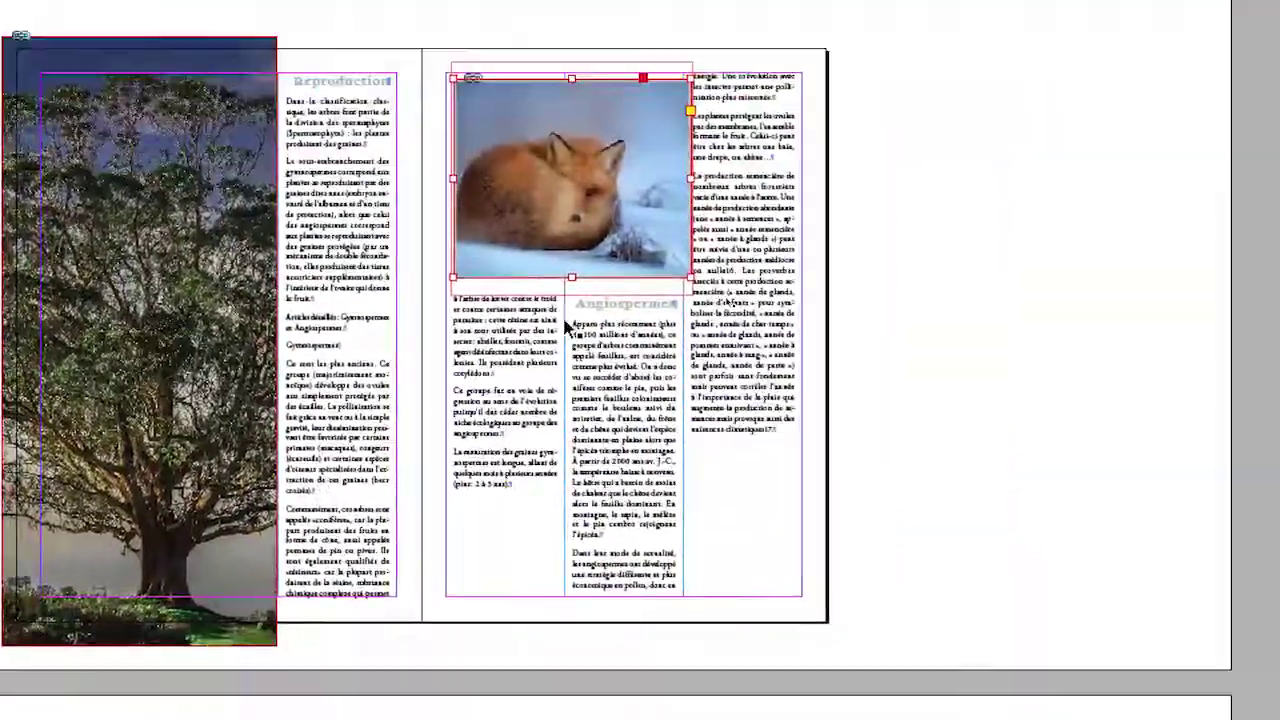
pyautogui.click(1036, 290)
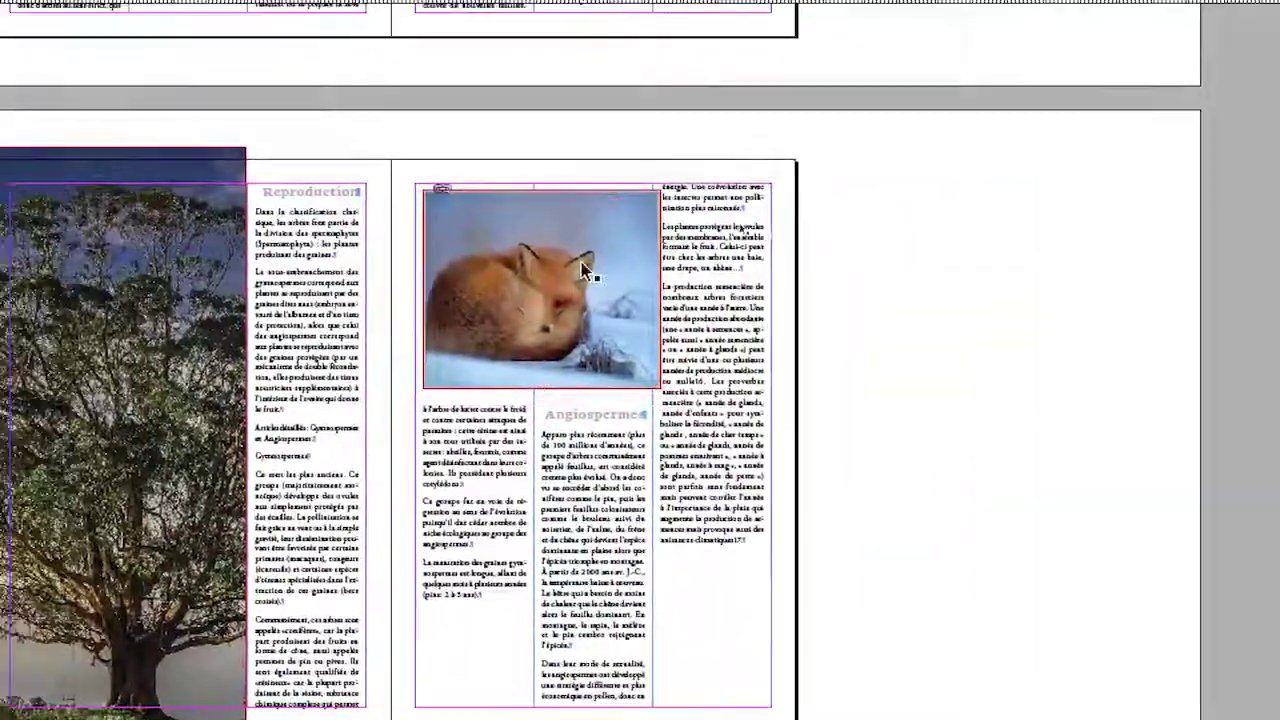
pyautogui.click(630, 162)
pyautogui.moveTo(691, 178); pyautogui.dragTo(676, 178)
pyautogui.moveTo(603, 272); pyautogui.dragTo(609, 272)
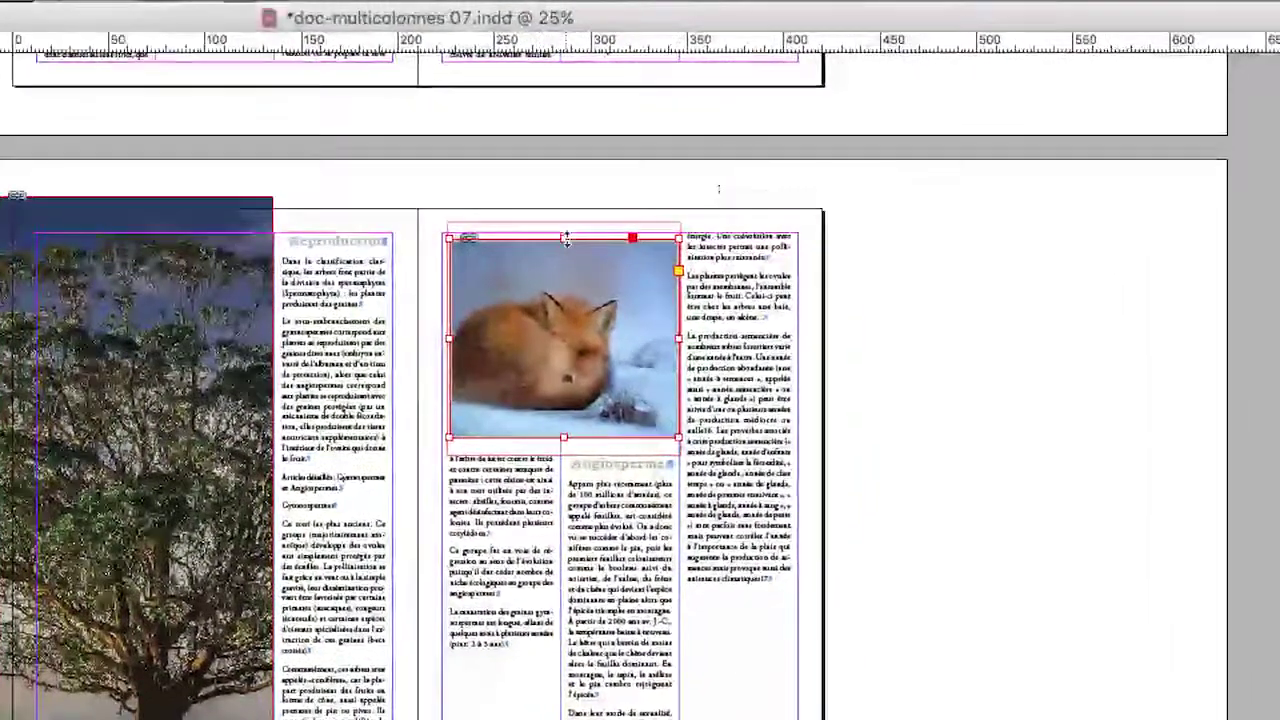
# Step: Extend the fox frame's top edge to the page margin and raise its bottom edge to make it about 93 mm high
pyautogui.moveTo(494, 175); pyautogui.dragTo(493, 167)
pyautogui.moveTo(566, 238); pyautogui.dragTo(566, 237)
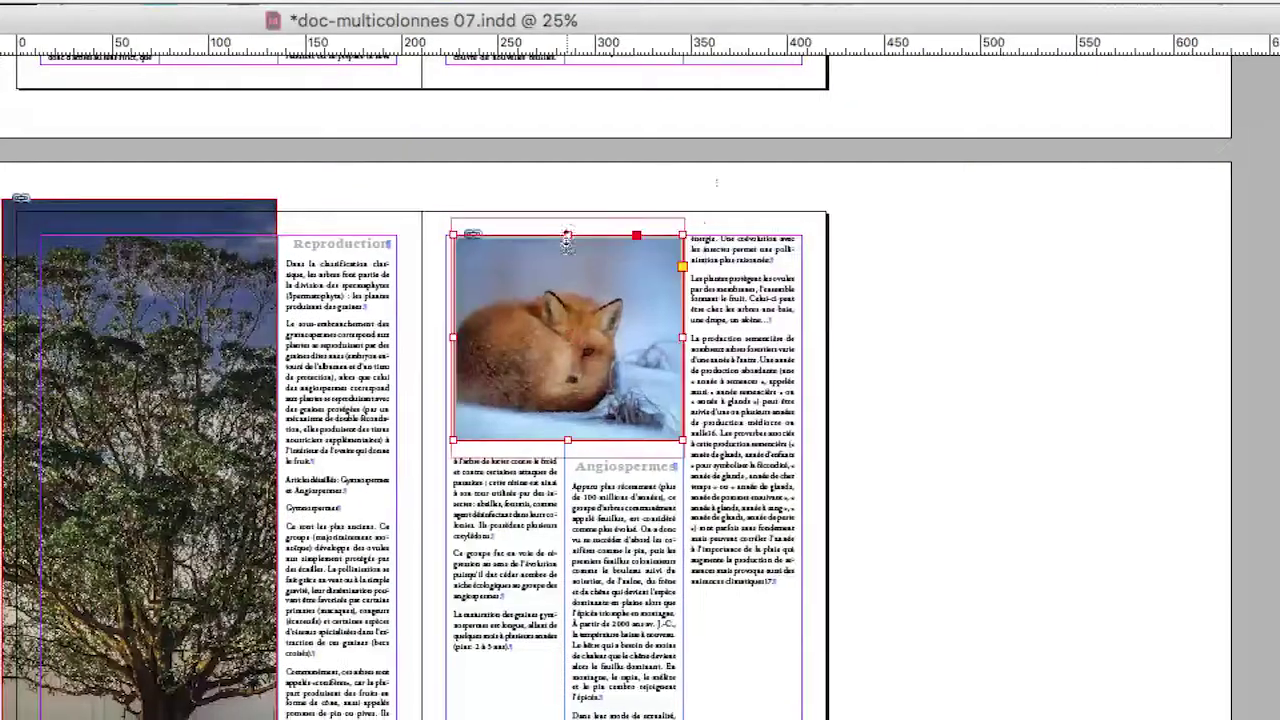
pyautogui.moveTo(567, 444); pyautogui.dragTo(567, 439)
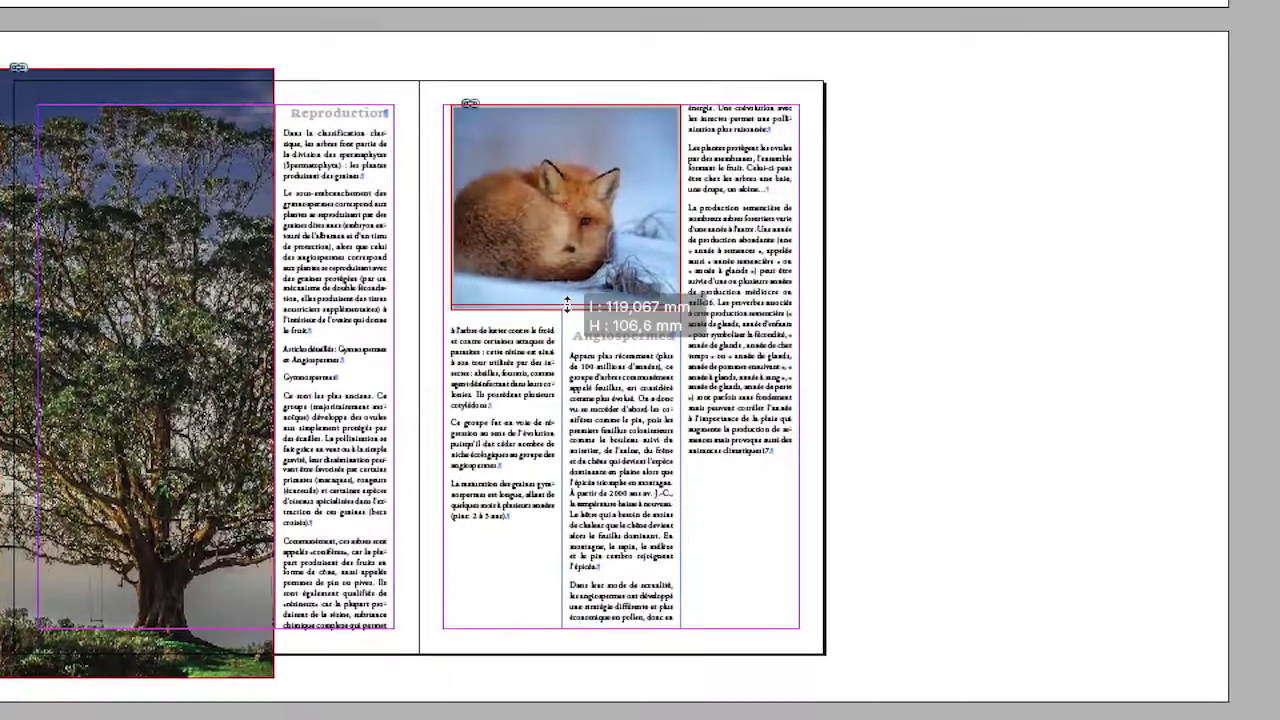
pyautogui.moveTo(567, 303); pyautogui.dragTo(567, 284)
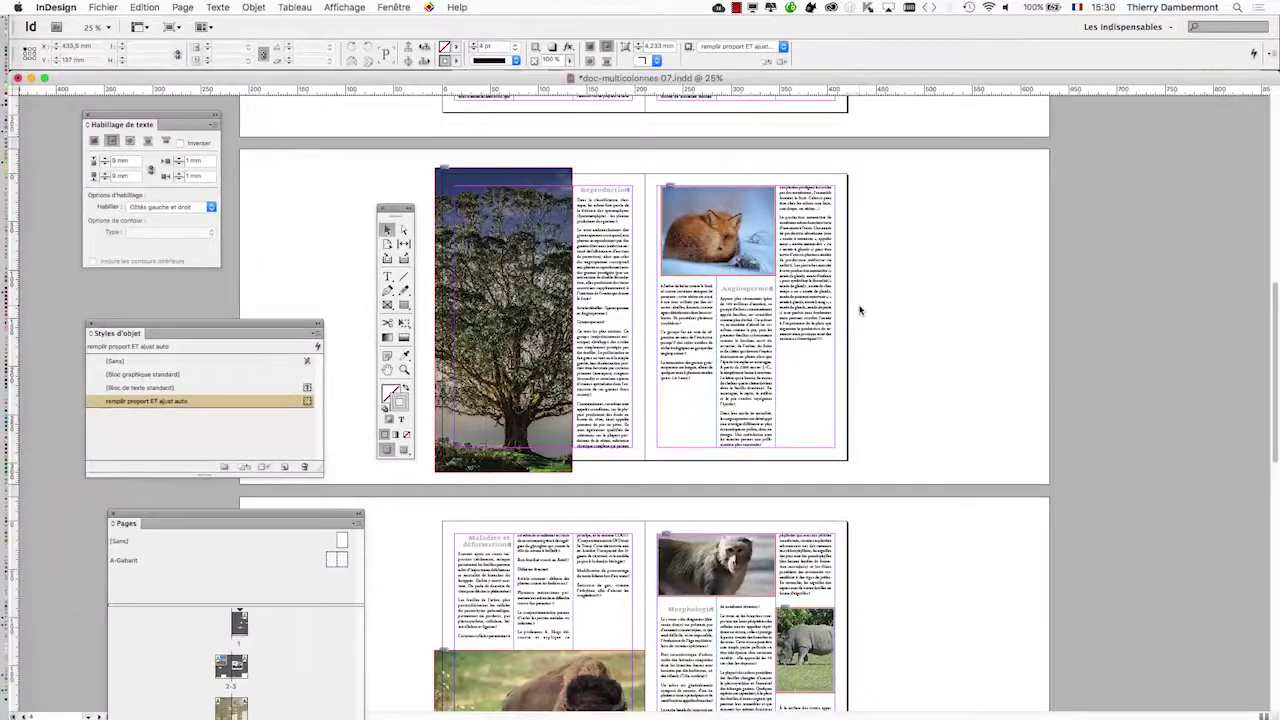
# Step: Shift the rhino image to the right inside its frame so that the animal's whole head and horn fit
pyautogui.scroll(-5, 851, 406)
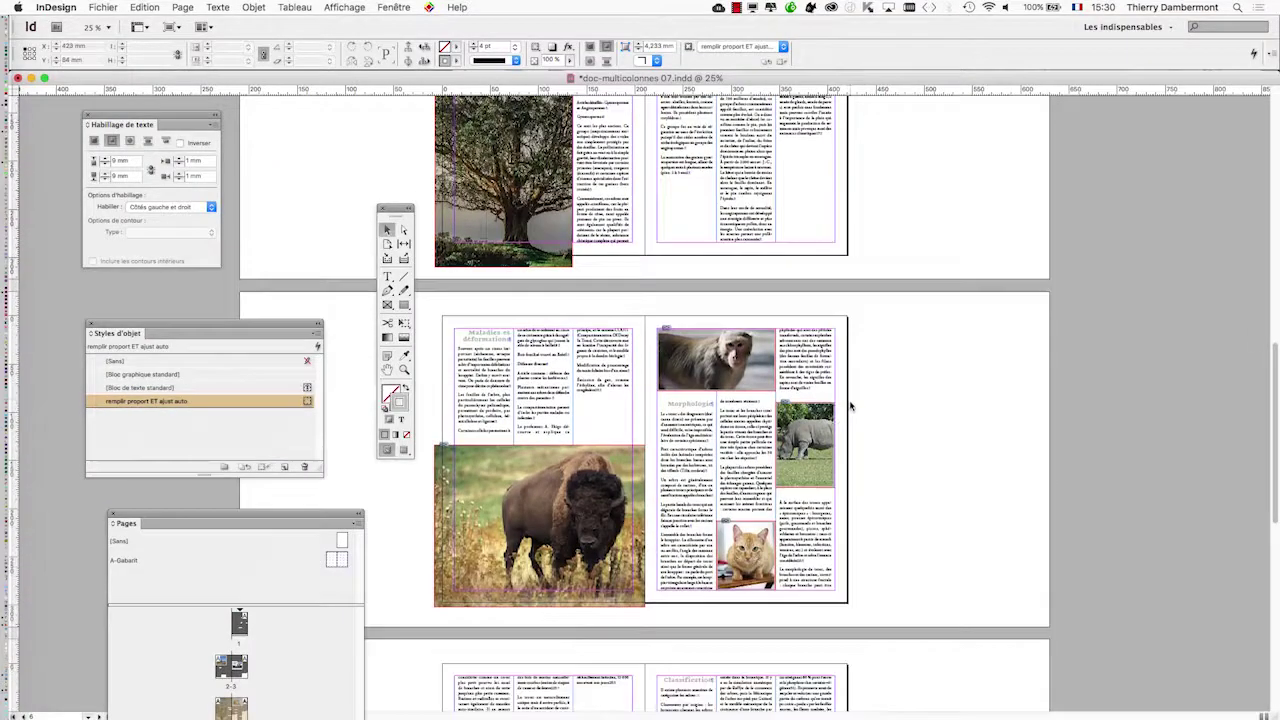
pyautogui.scroll(-2, 851, 406)
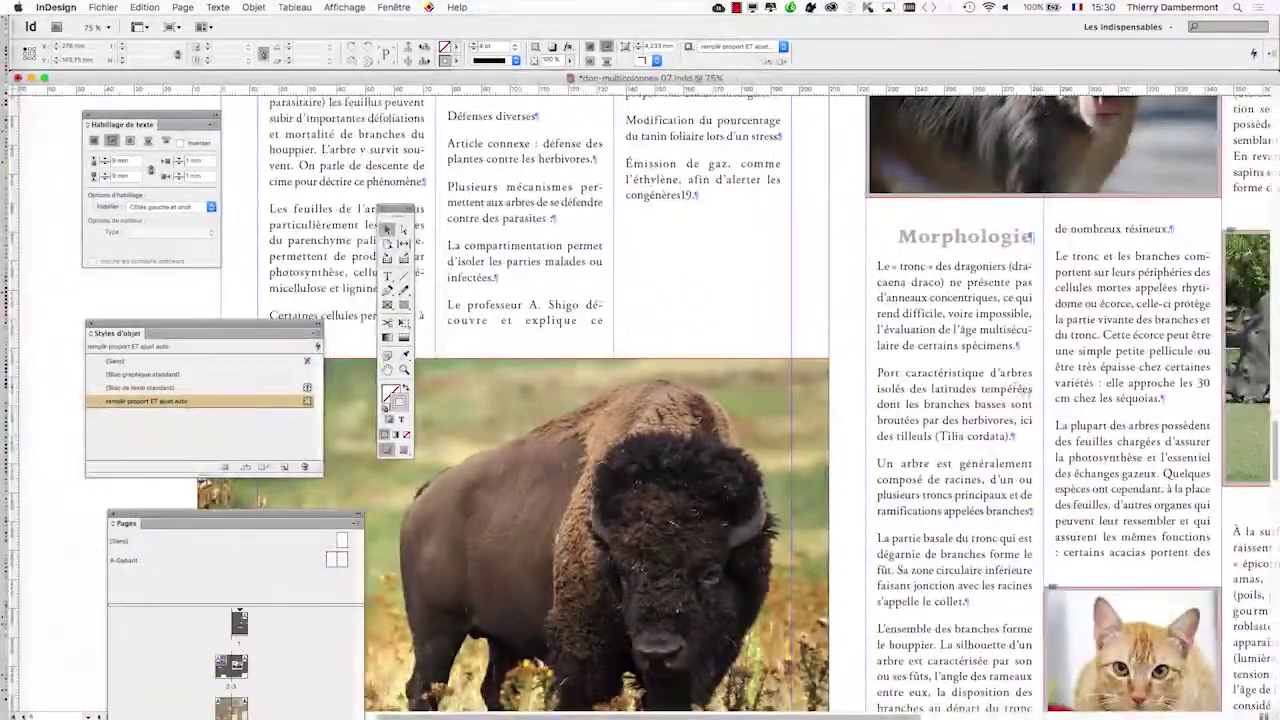
pyautogui.hscroll(10, 640, 400)
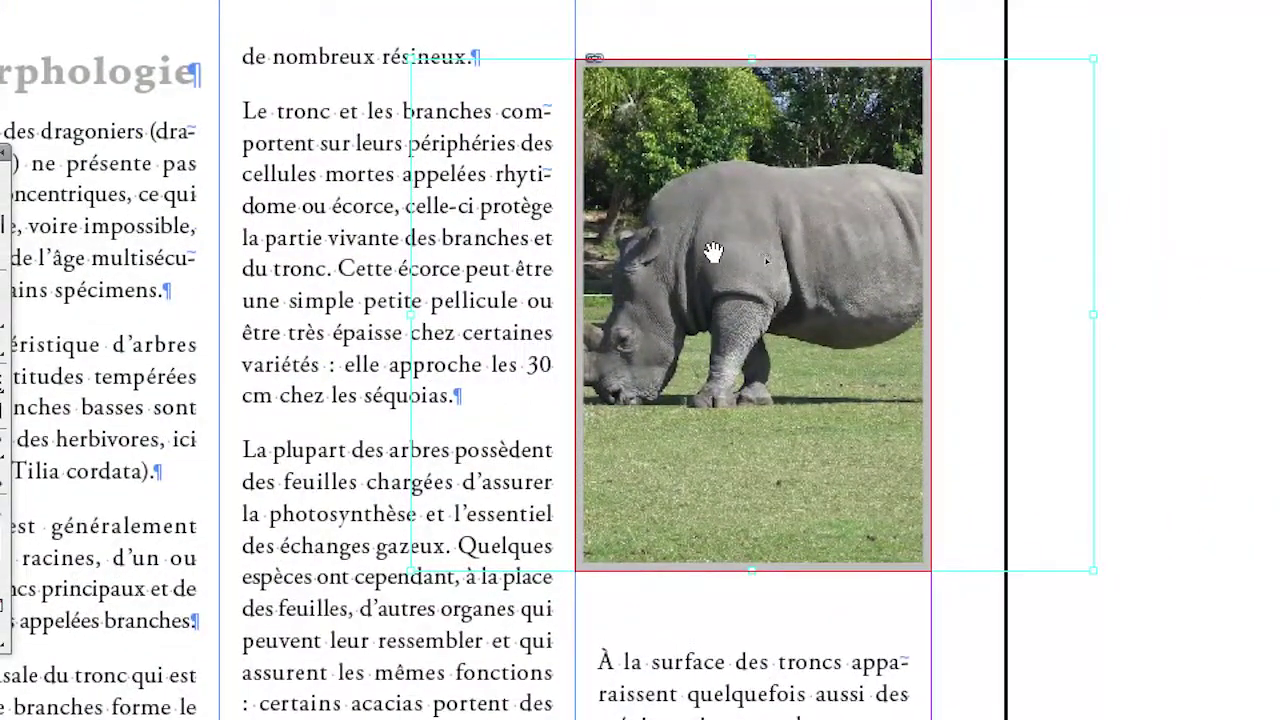
pyautogui.moveTo(713, 252); pyautogui.dragTo(754, 252)
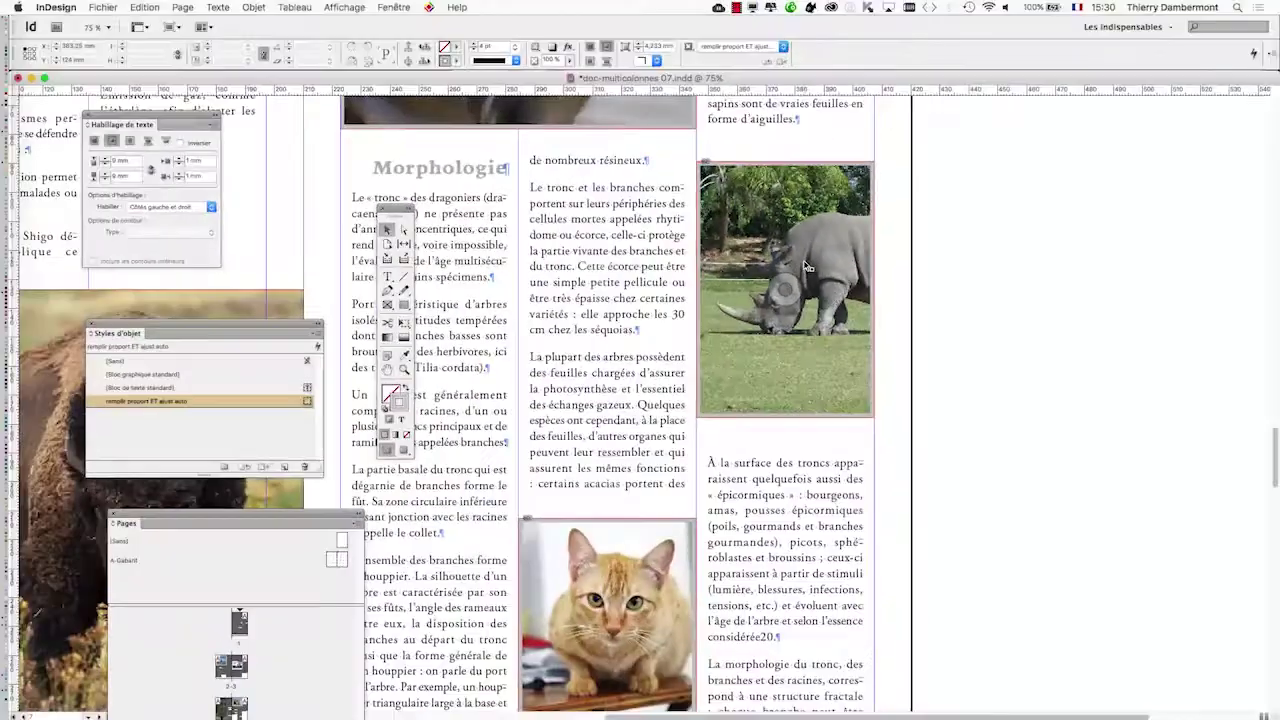
# Step: Shift the fox image to the right inside its frame to centre the animal, and deselect it
pyautogui.scroll(-5, 813, 302)
pyautogui.scroll(8, 745, 311)
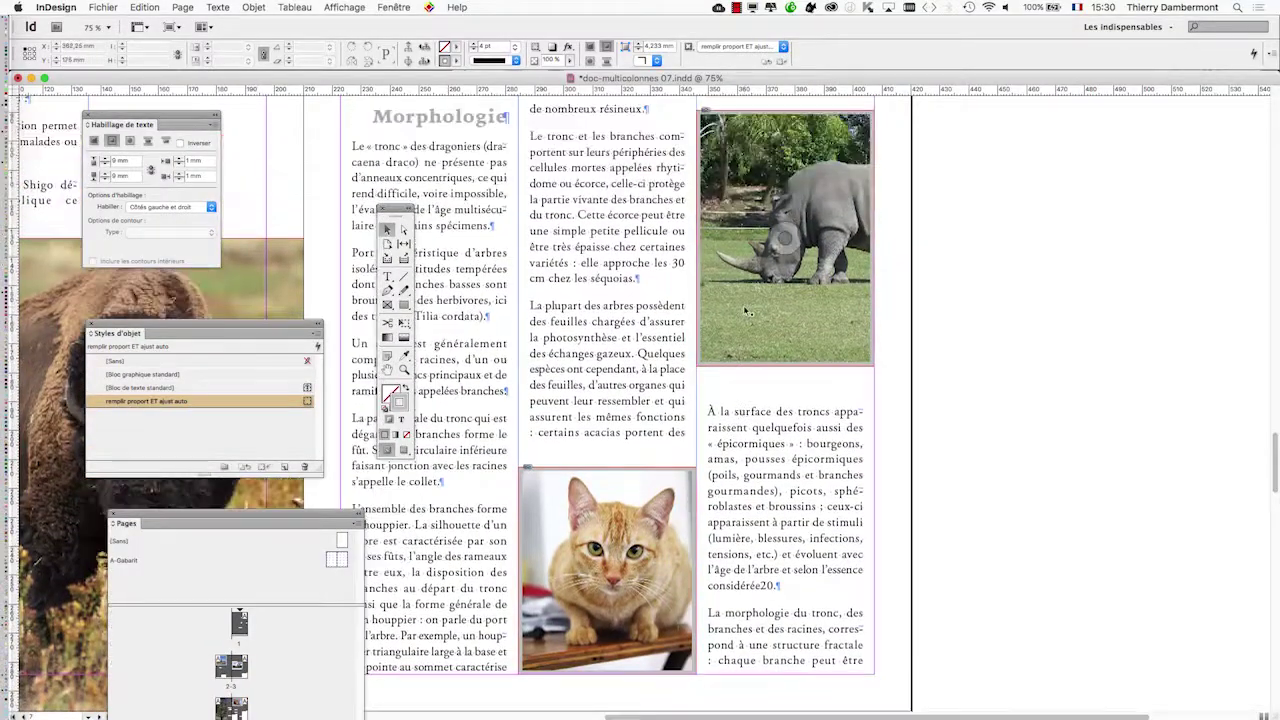
pyautogui.press('super+minus')
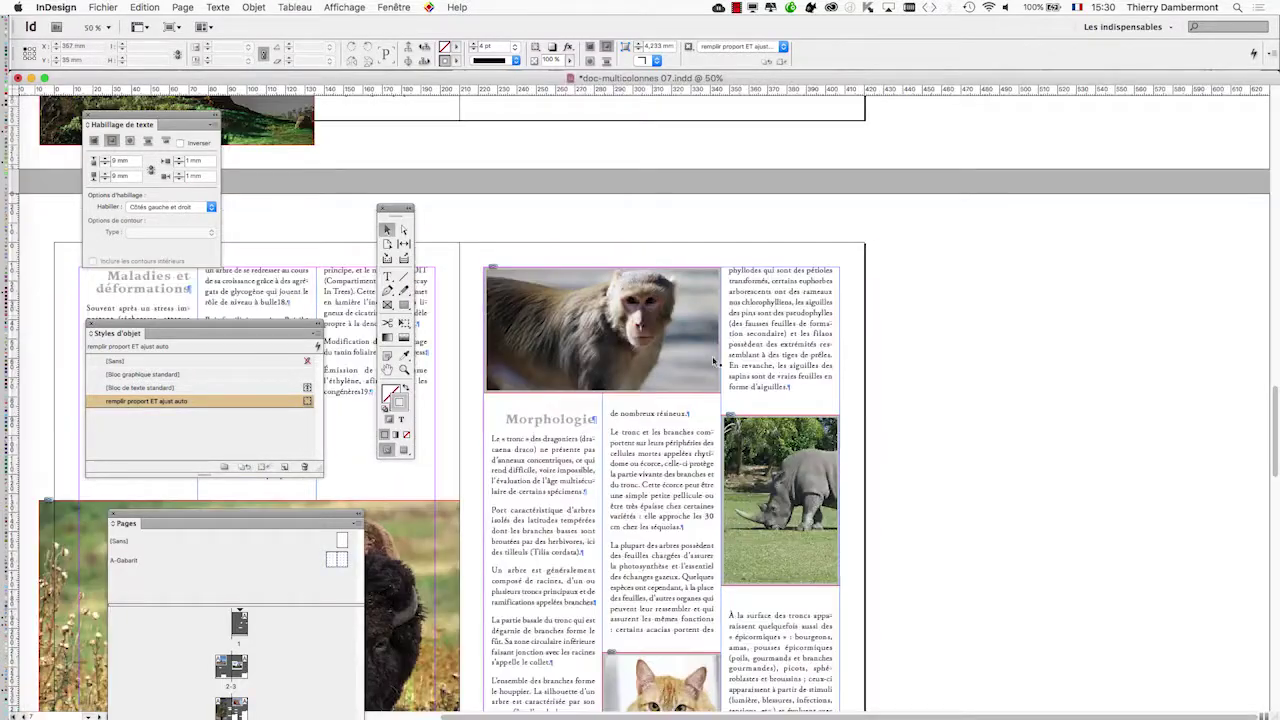
pyautogui.scroll(-5, 658, 406)
pyautogui.hscroll(-5, 658, 406)
pyautogui.scroll(15, 715, 360)
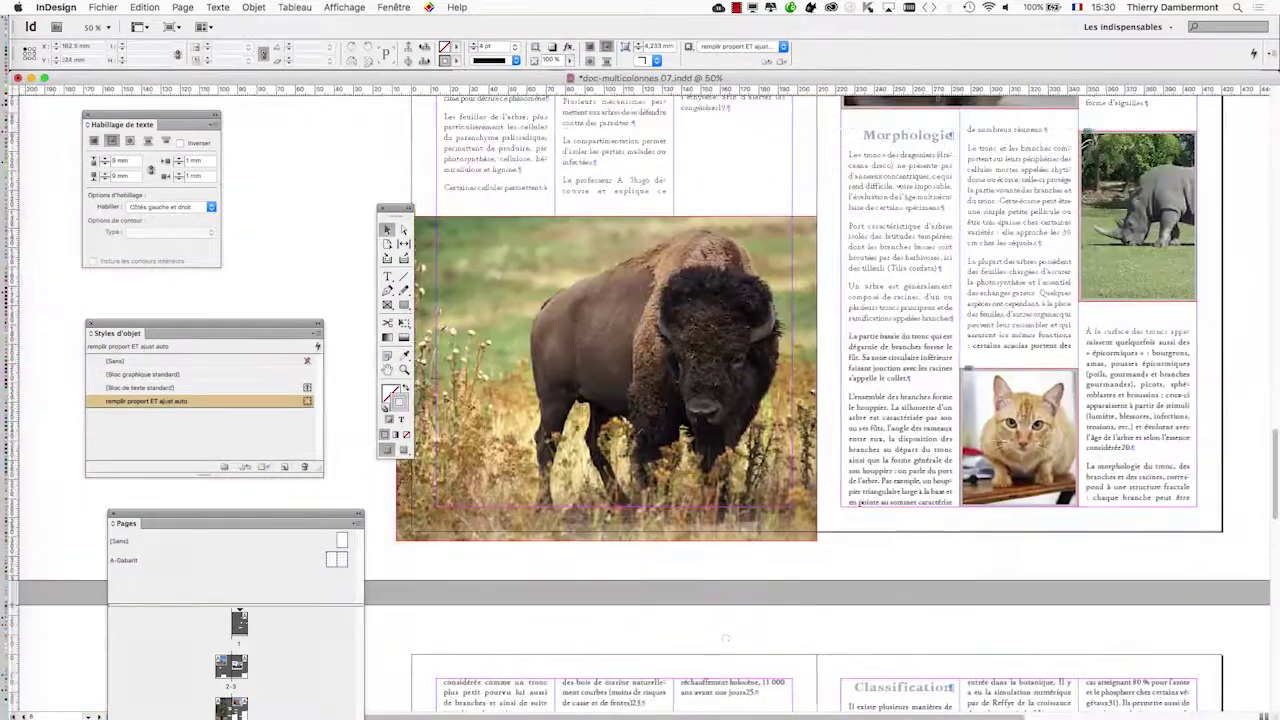
pyautogui.scroll(-1, 834, 333)
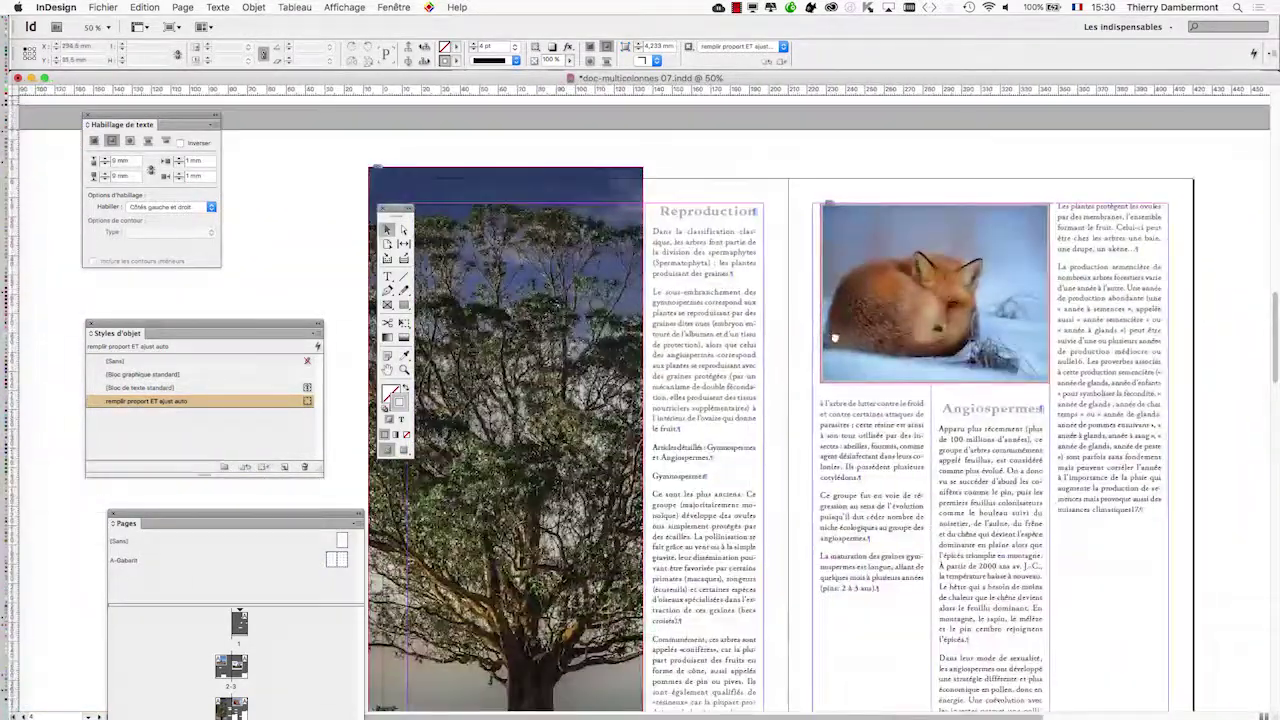
pyautogui.scroll(3, 880, 390)
pyautogui.scroll(2, 915, 425)
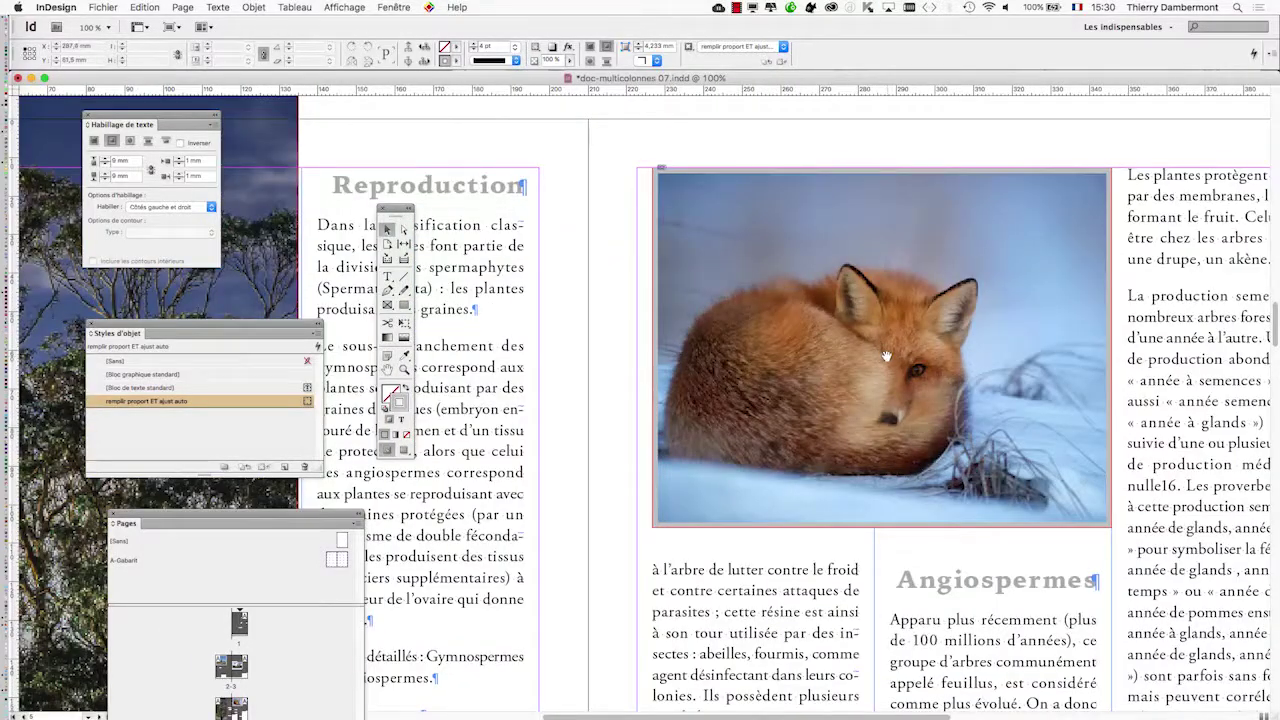
pyautogui.click(886, 356)
pyautogui.moveTo(886, 358); pyautogui.dragTo(919, 356)
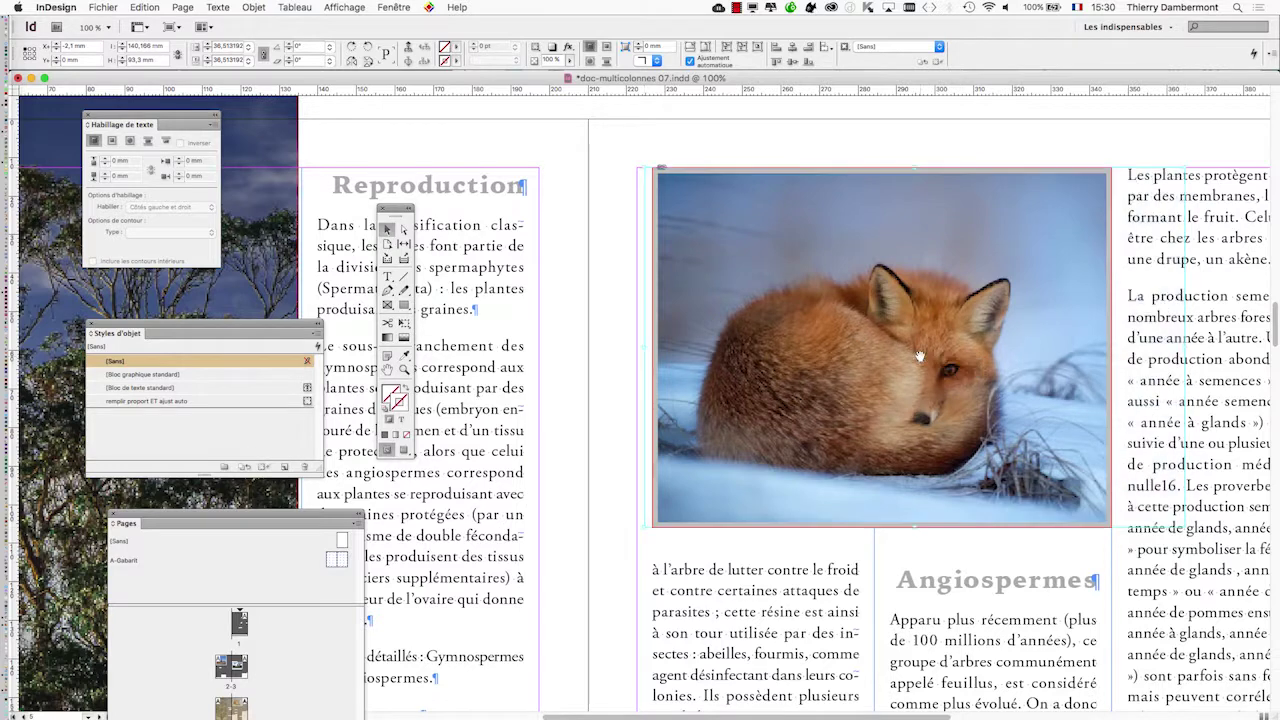
pyautogui.click(866, 150)
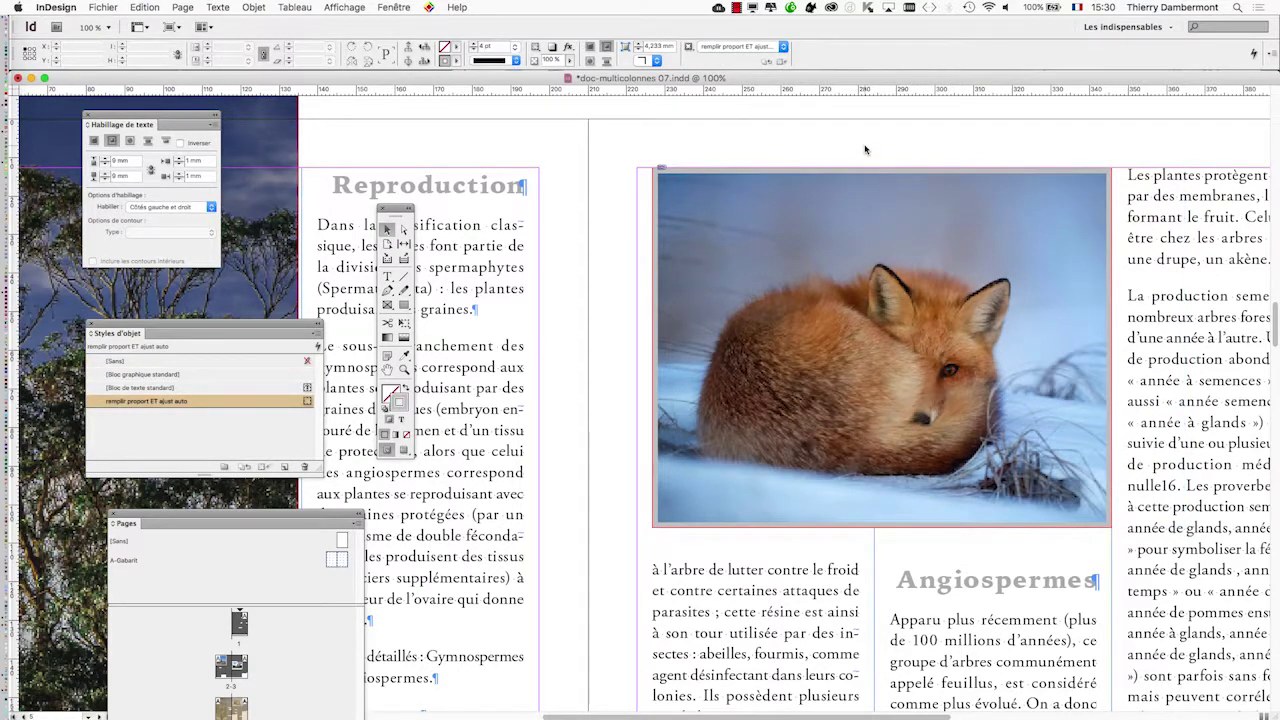
# Step: Review the layout in preview mode and save the document under the new name doc-multicolonnes 08.indd
pyautogui.keyDown('alt'); pyautogui.scroll(-1, 866, 150); pyautogui.keyUp('alt')
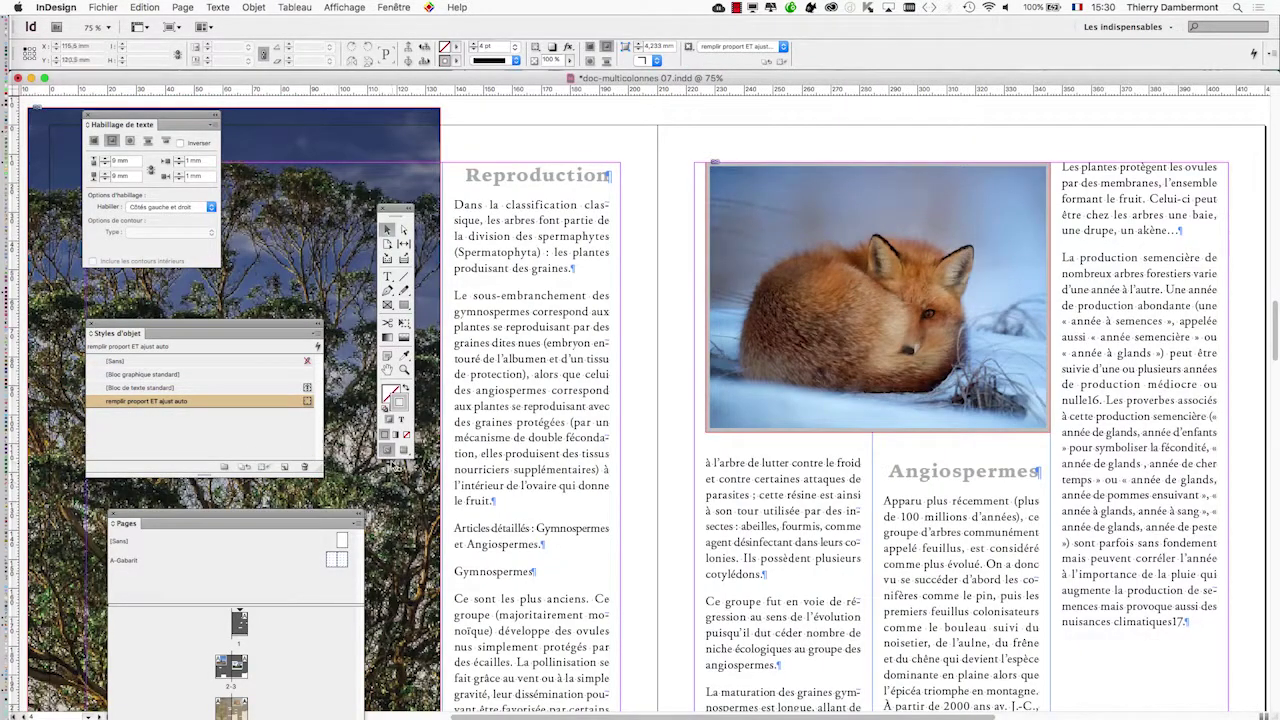
pyautogui.keyDown('alt'); pyautogui.scroll(-2, 745, 598); pyautogui.keyUp('alt')
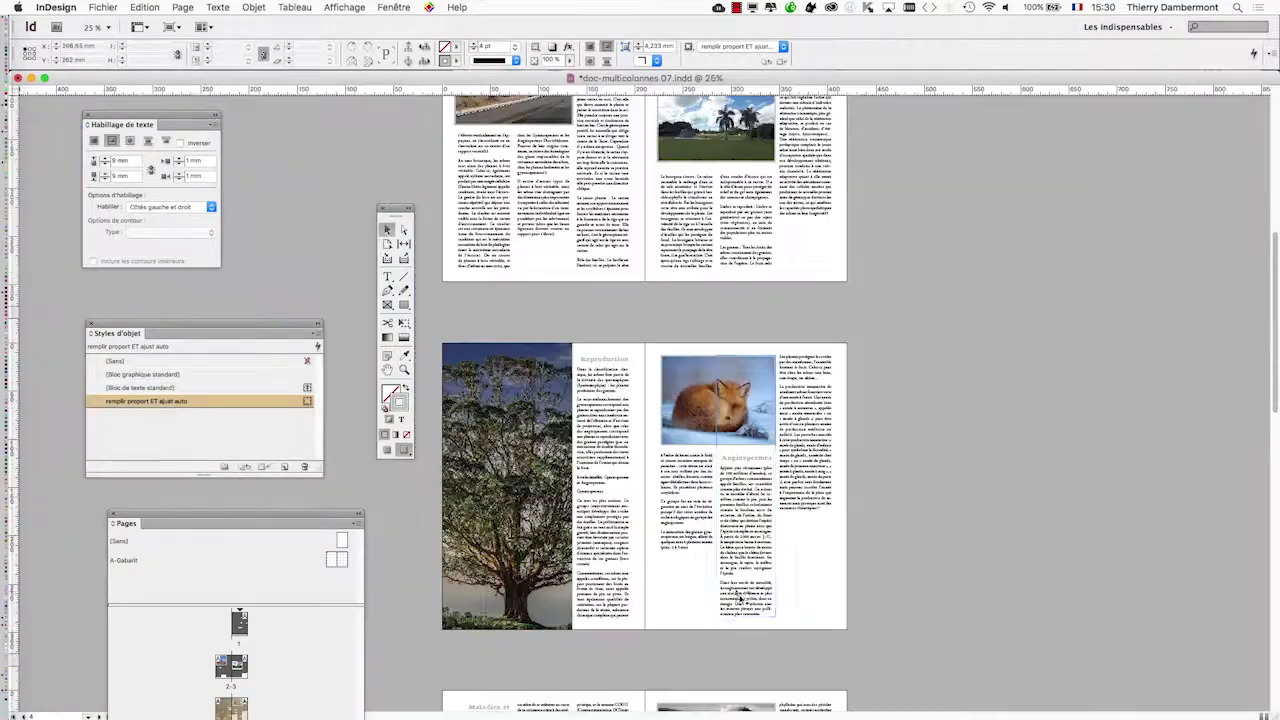
pyautogui.scroll(10, 738, 598)
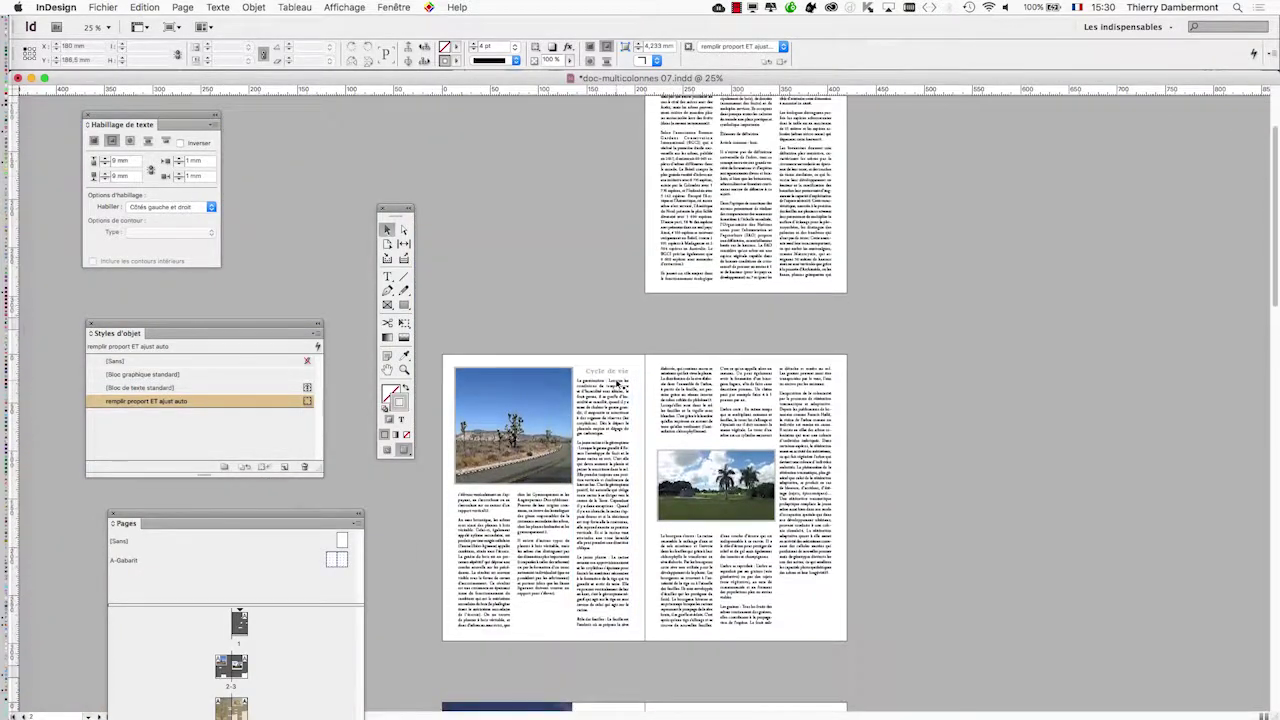
pyautogui.scroll(3, 617, 381)
pyautogui.click(102, 7)
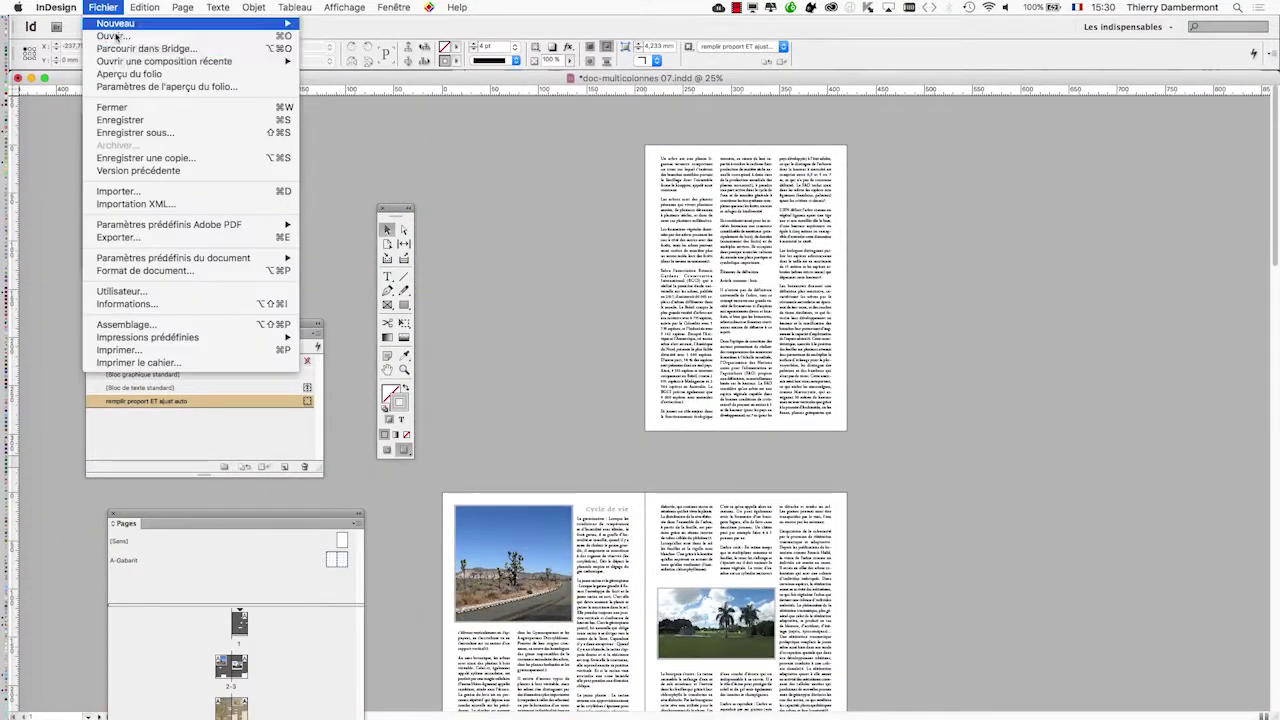
pyautogui.click(135, 132)
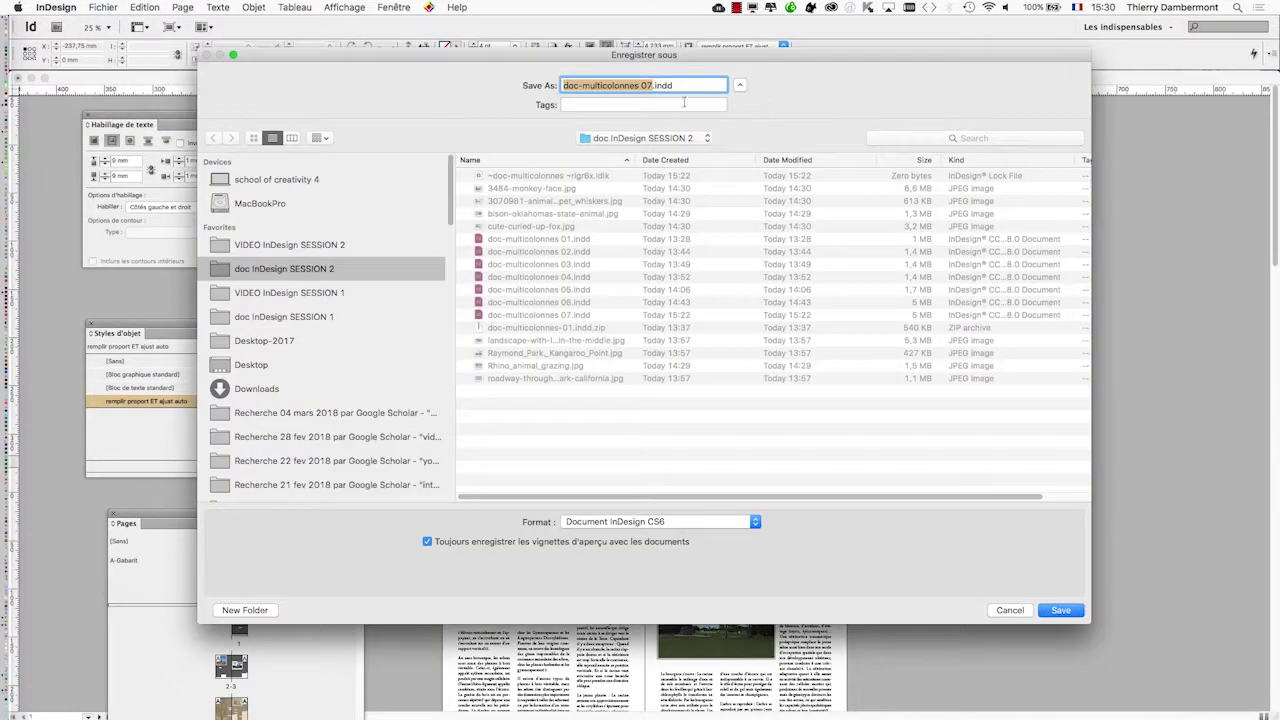
pyautogui.click(650, 88)
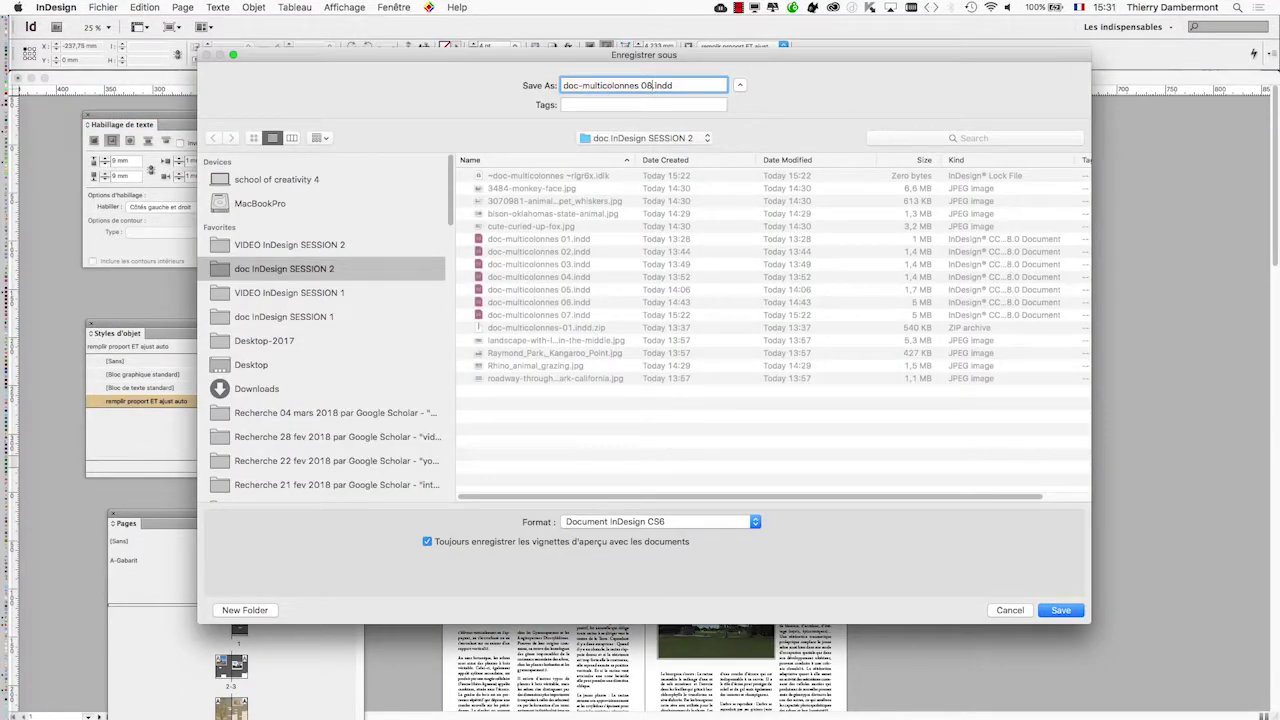